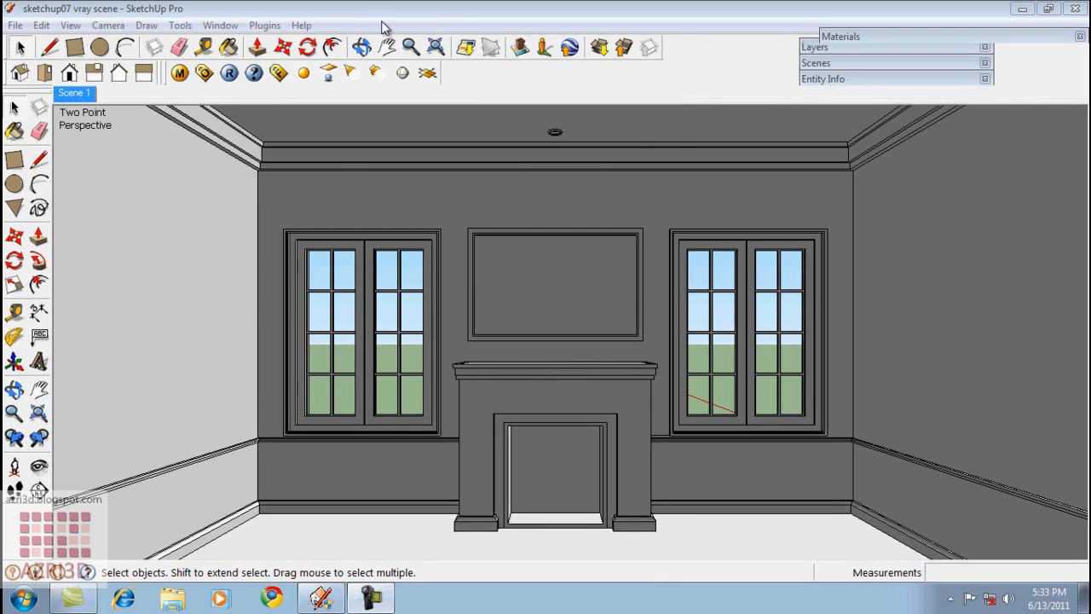
Step: Open the shadow settings, view the building from above, and turn on shadow display
click(223, 26)
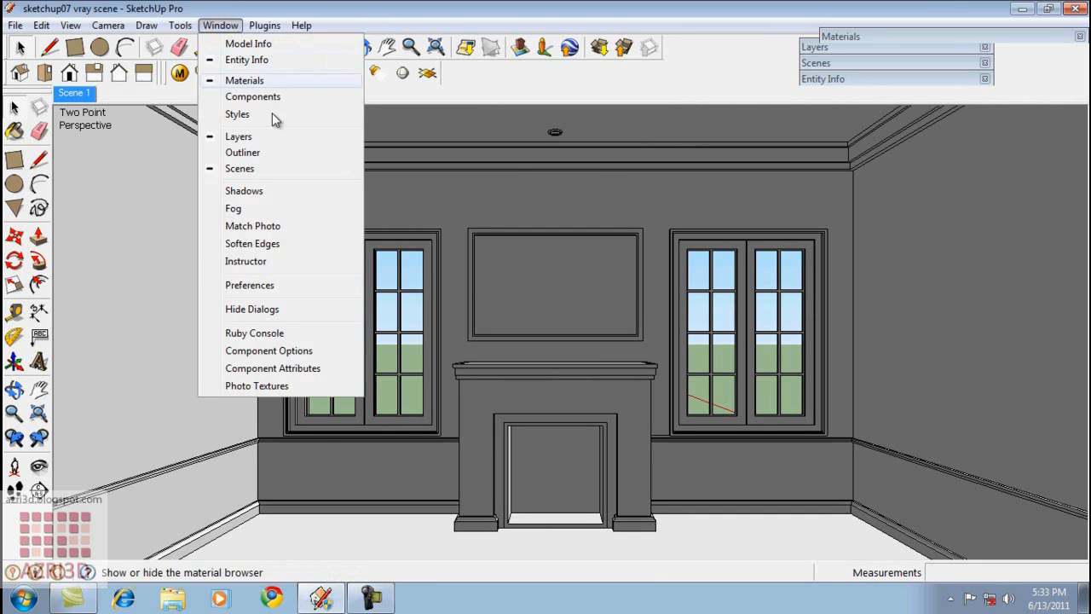
click(242, 191)
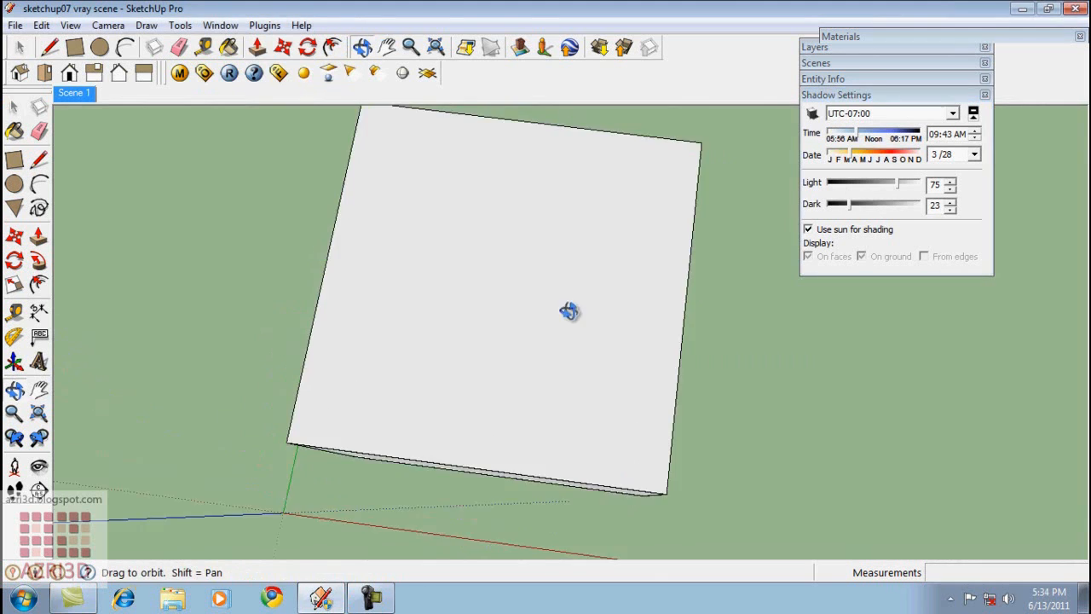
middle_drag(569, 315, 506, 269)
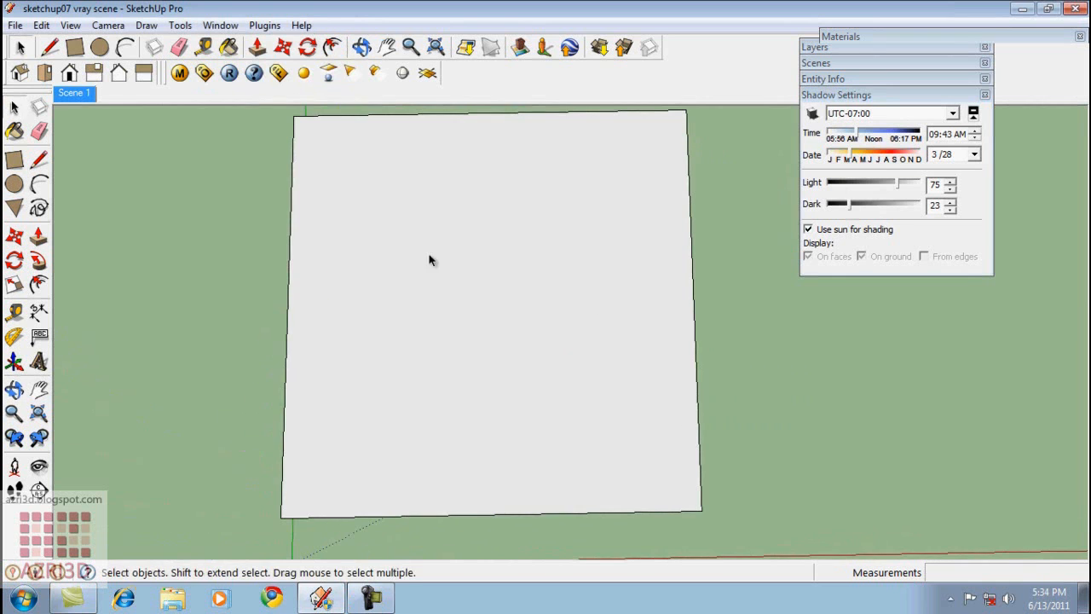
middle_drag(657, 312, 829, 343)
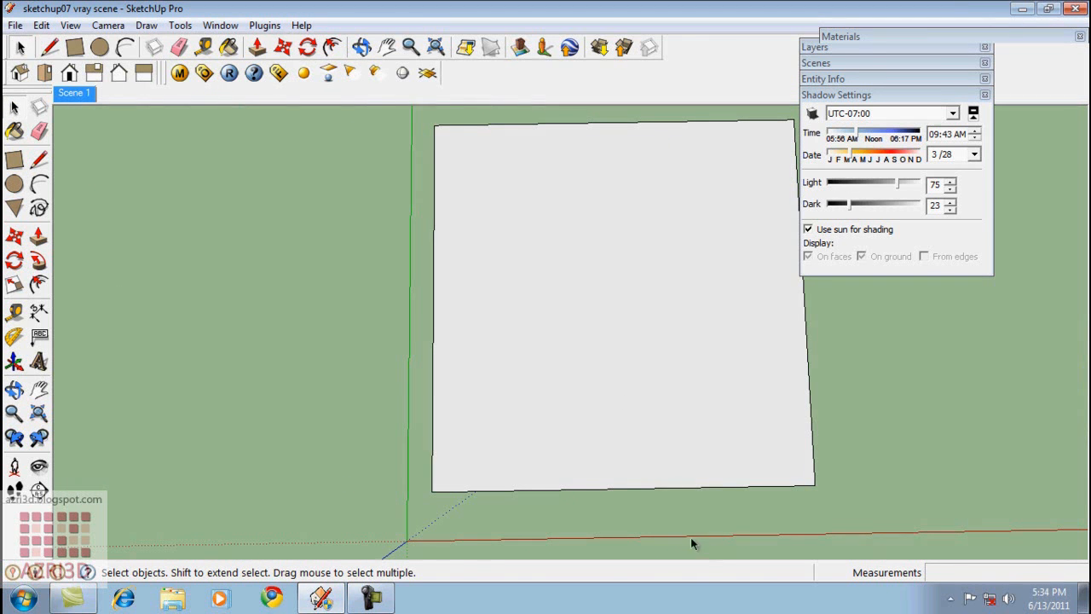
scroll(663, 350, down, 3)
middle_drag(663, 351, 748, 222)
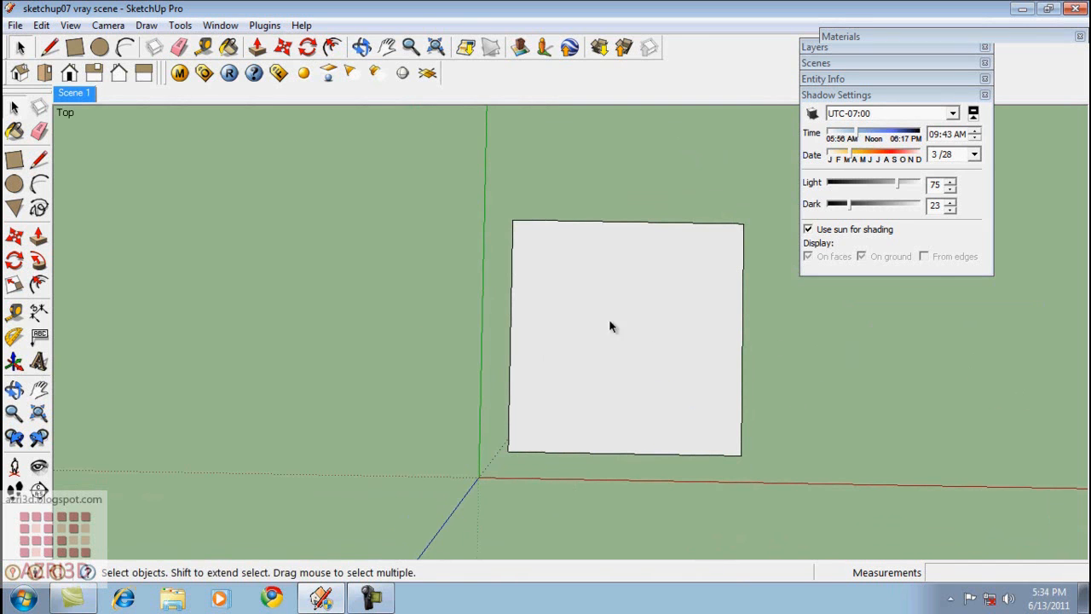
click(813, 114)
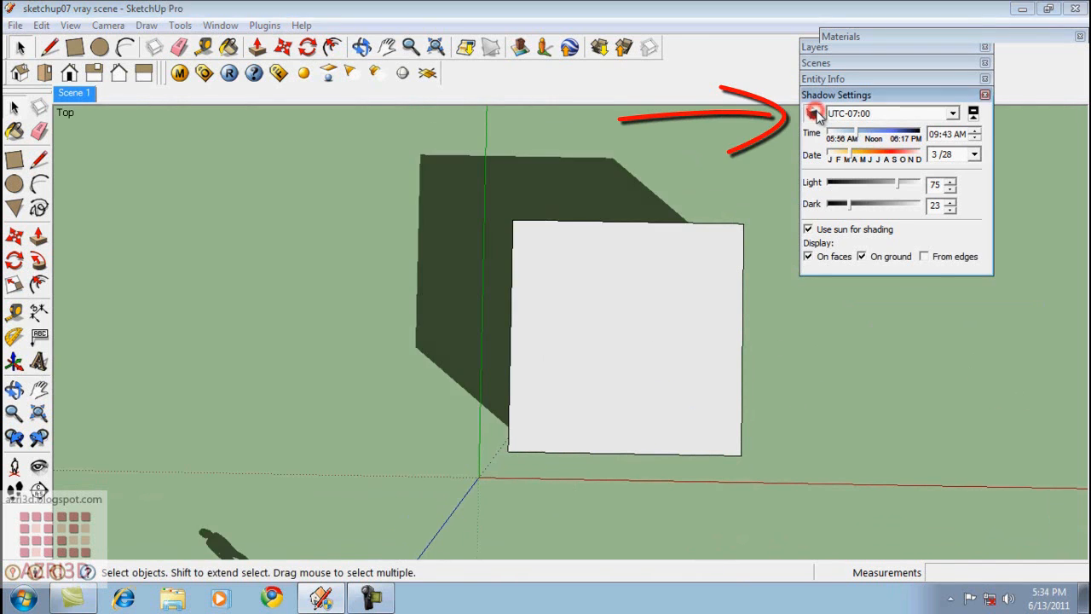
Step: Set the shadow darkness to 12 and light to 87, and adjust the sun's position for the cast shadow
drag(850, 211, 833, 211)
mouse_move(909, 184)
mouse_down()
mouse_move(894, 179)
mouse_move(909, 185)
mouse_up()
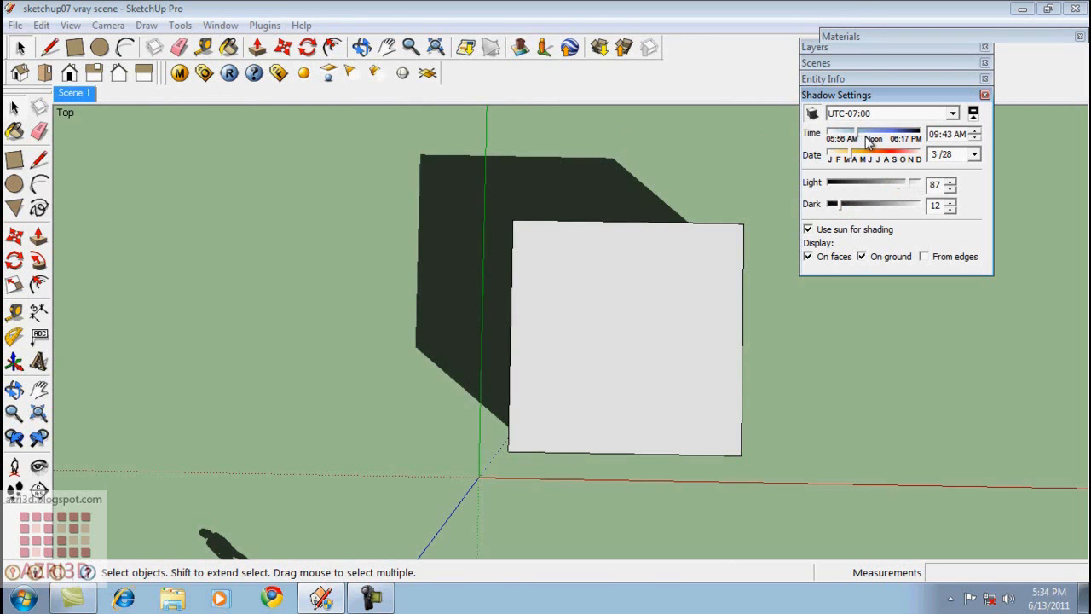
drag(859, 133, 860, 162)
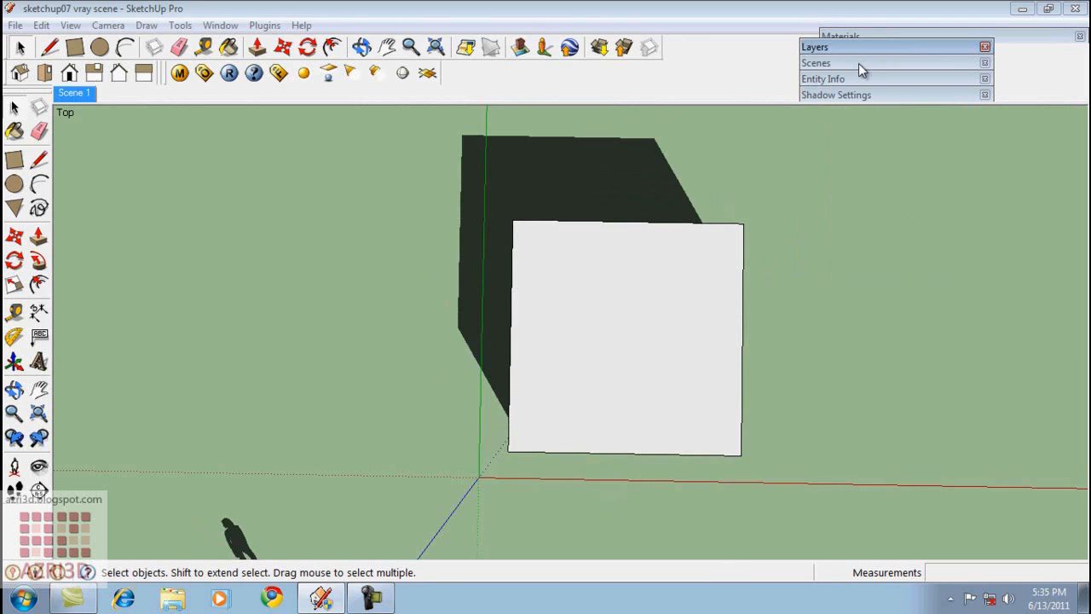
Step: Update Scene 1 so that only its Shadow Settings property is saved again, leaving out camera, layers, section planes, style and axes
click(858, 63)
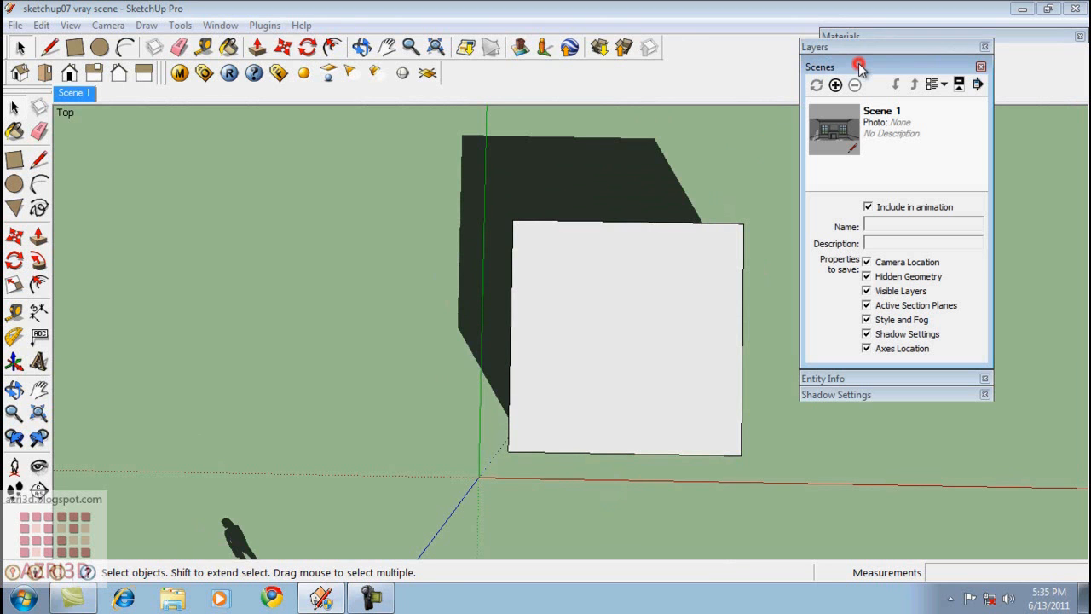
click(850, 132)
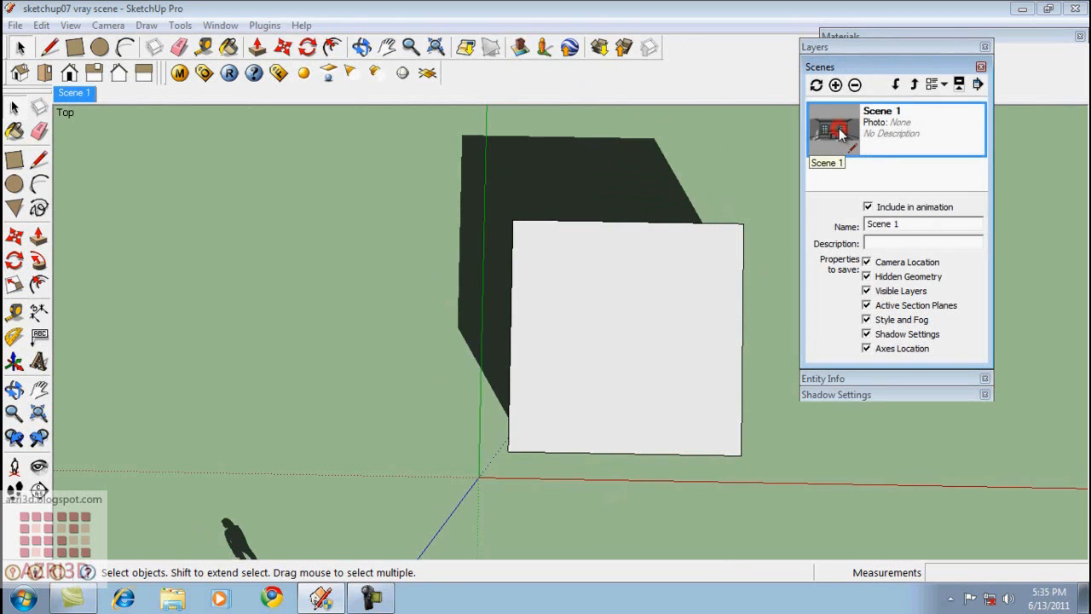
click(815, 85)
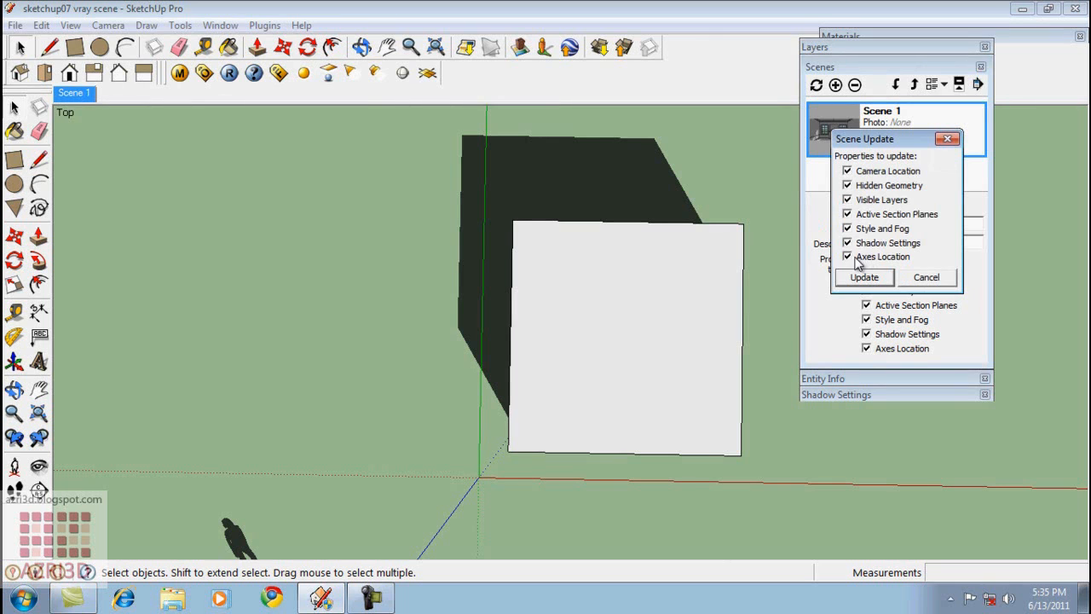
click(848, 256)
click(847, 228)
click(848, 214)
click(848, 199)
click(847, 185)
click(847, 171)
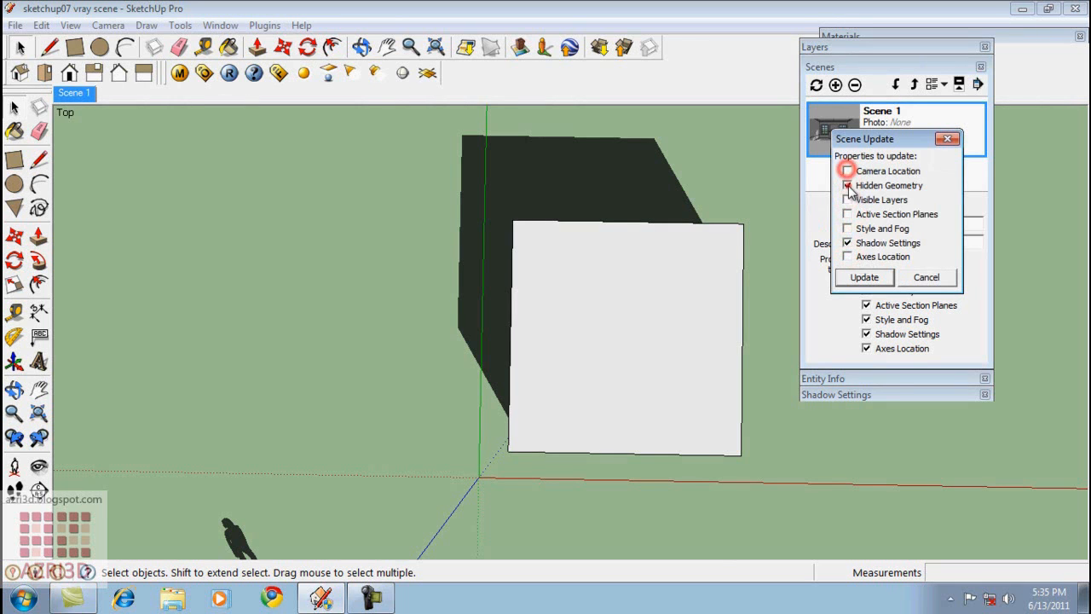
click(864, 277)
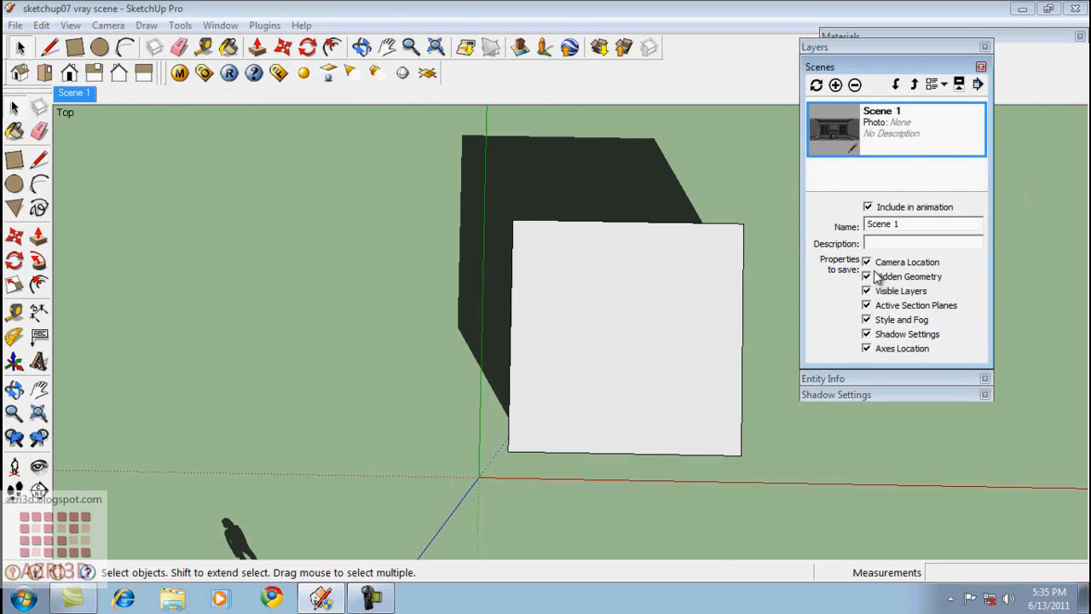
Step: Return to the Scene 1 view and draw a V-Ray Rectangle Light covering the panes of the window left of the fireplace
click(75, 94)
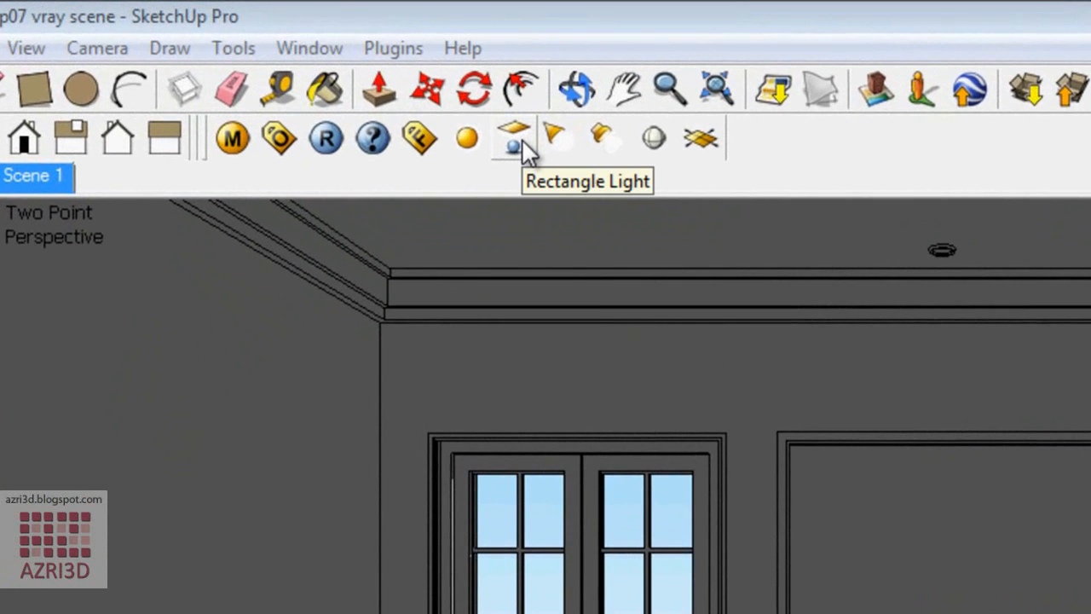
click(381, 93)
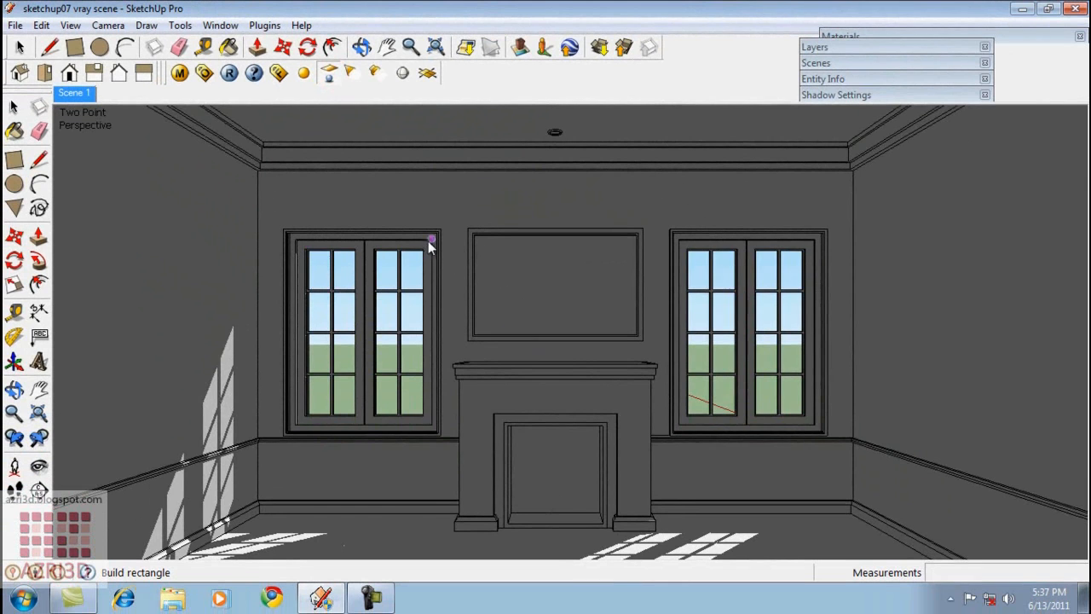
scroll(336, 302, up, 4)
click(288, 202)
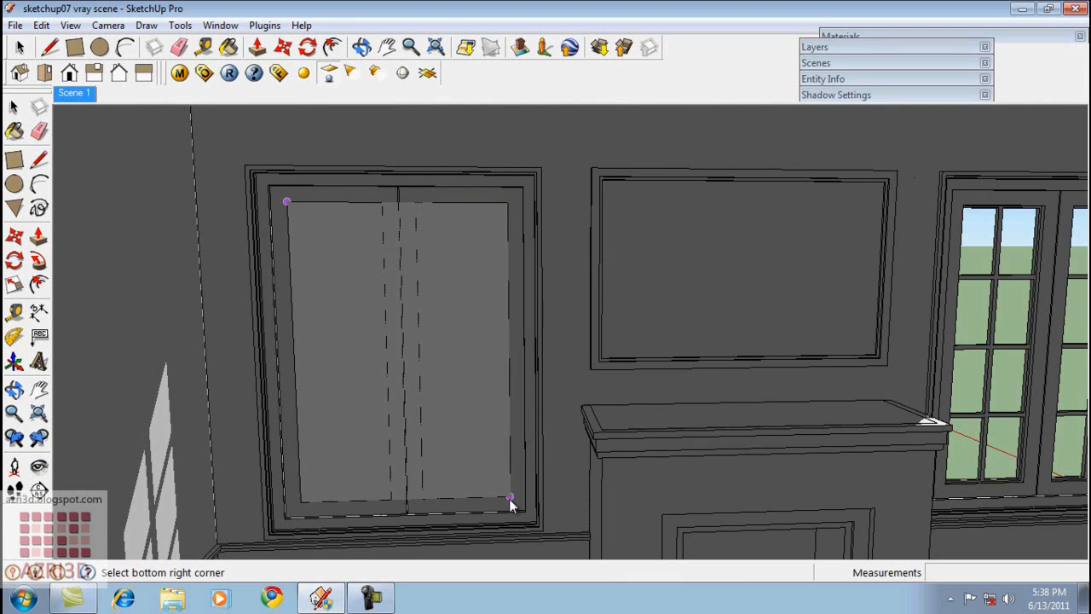
click(510, 498)
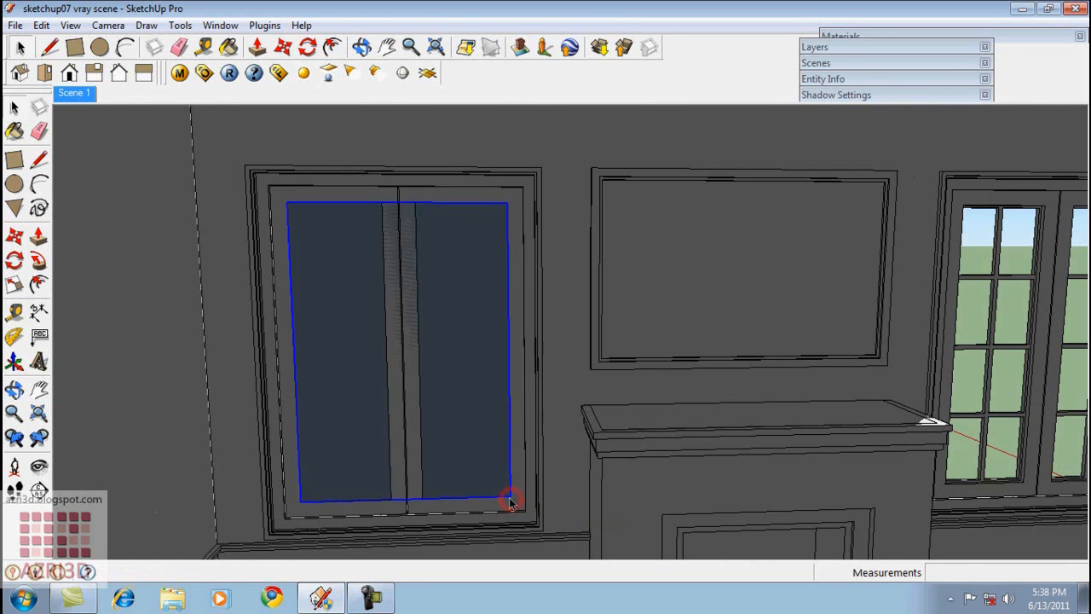
Step: Restore the Scene 1 view and flip the new rectangle light along the group's blue axis
click(75, 93)
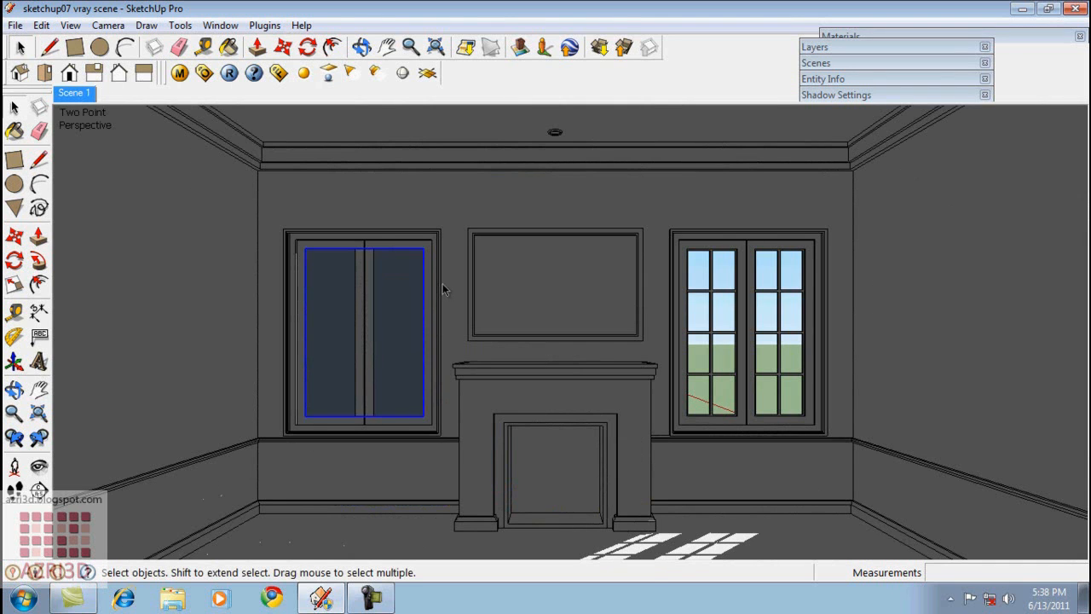
right_click(402, 305)
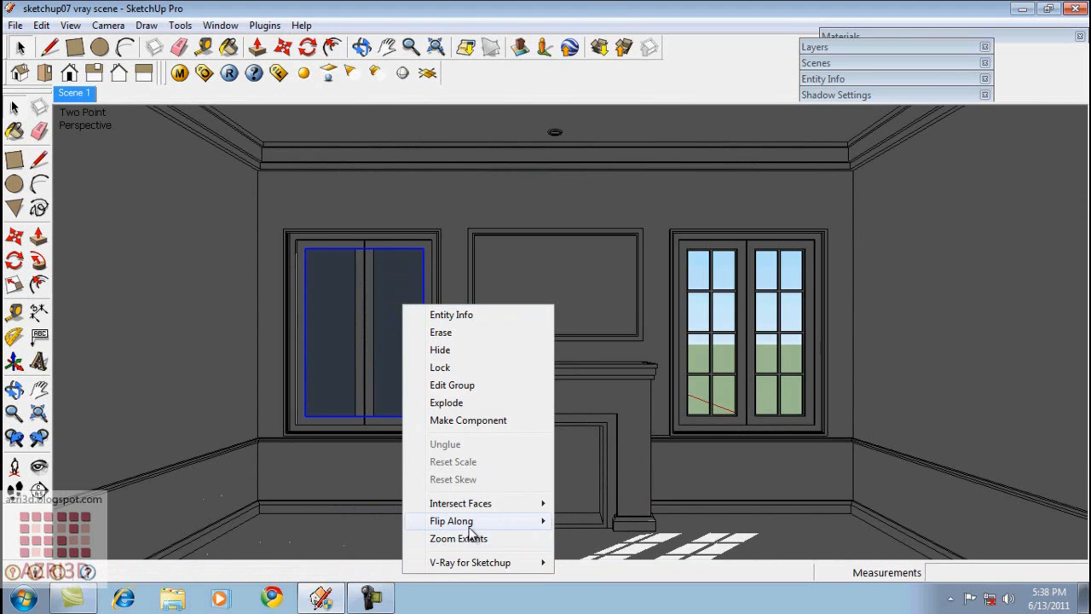
mouse_move(472, 521)
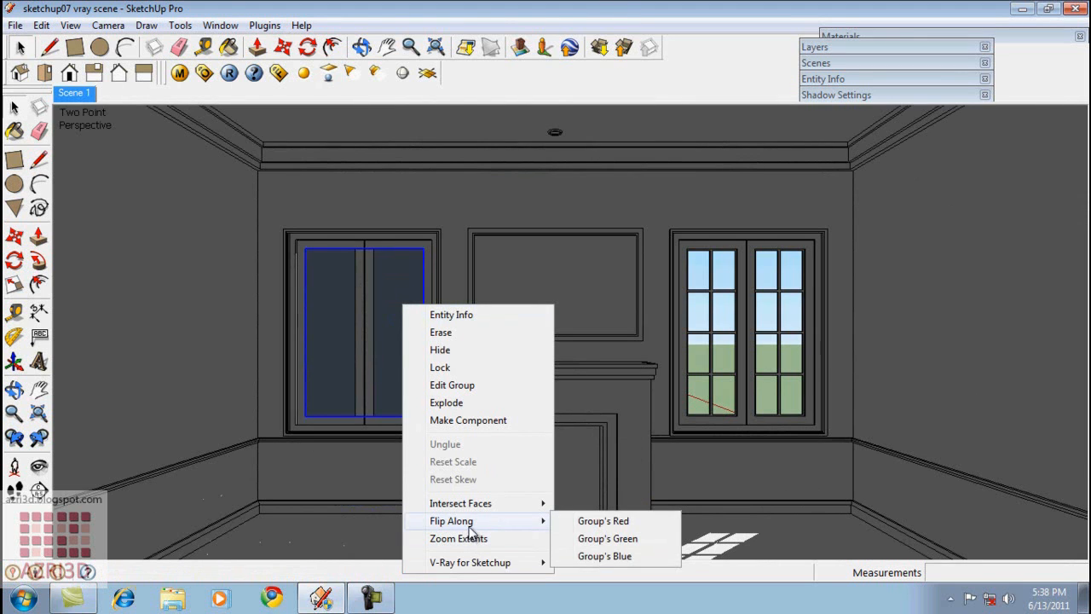
click(614, 556)
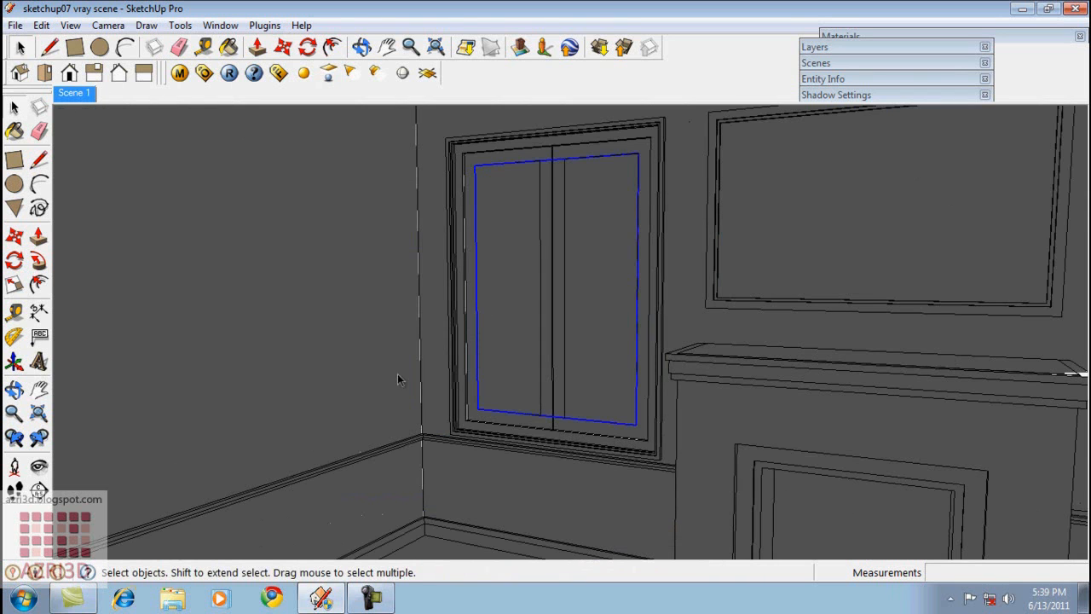
Step: Move the rectangle light 2 cm off the window panes into the room
key(m)
click(382, 381)
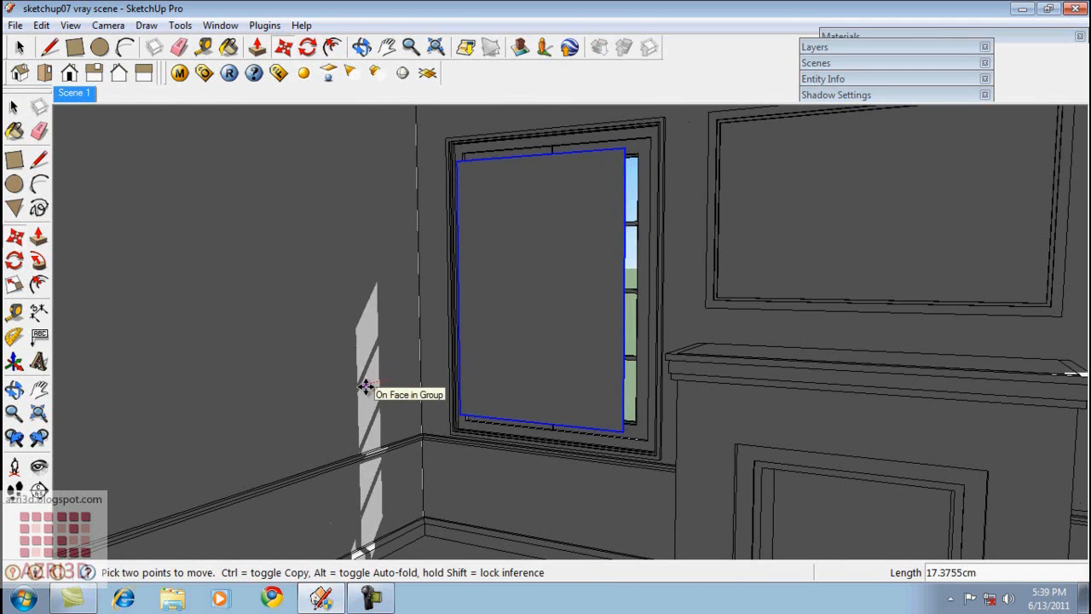
text(2)
key(Return)
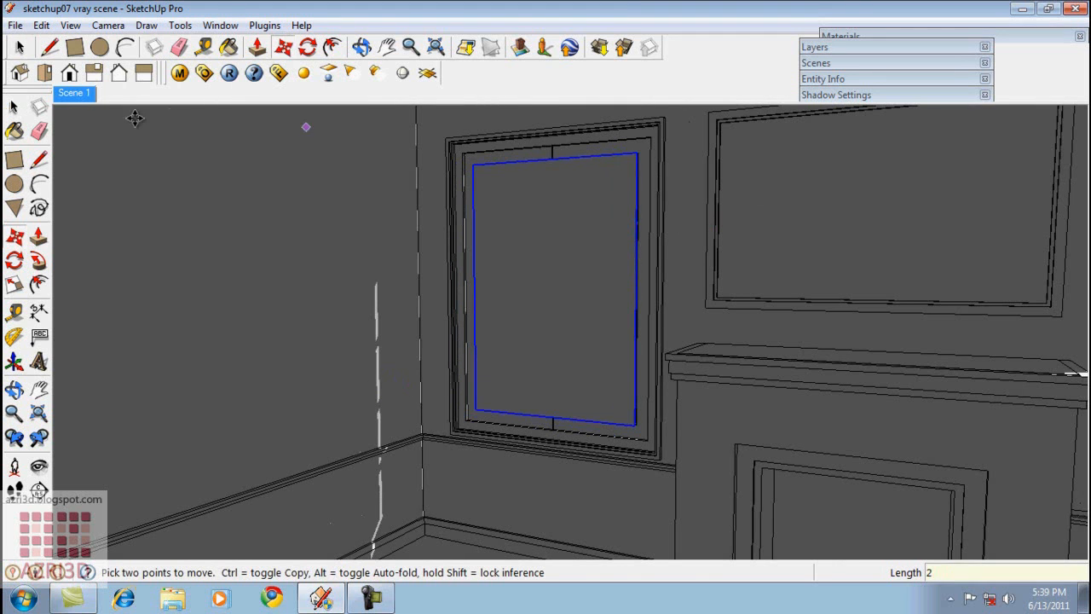
click(13, 106)
Step: Open the rectangle light's V-Ray Light Editor and set its intensity to 5
middle_drag(390, 304, 535, 207)
right_click(533, 295)
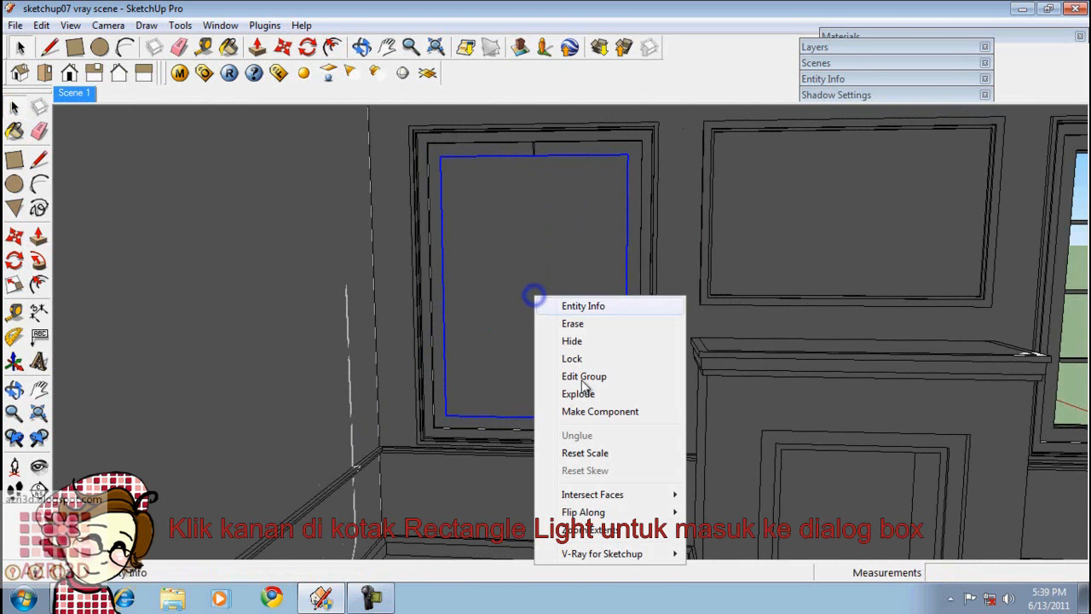
click(597, 553)
click(720, 553)
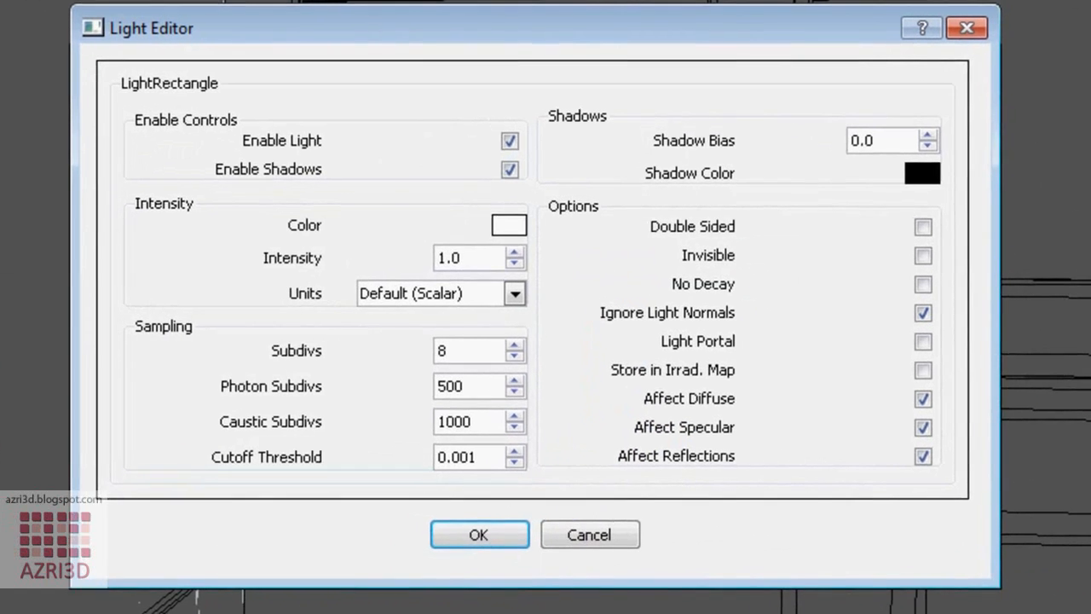
click(500, 266)
double_click(478, 254)
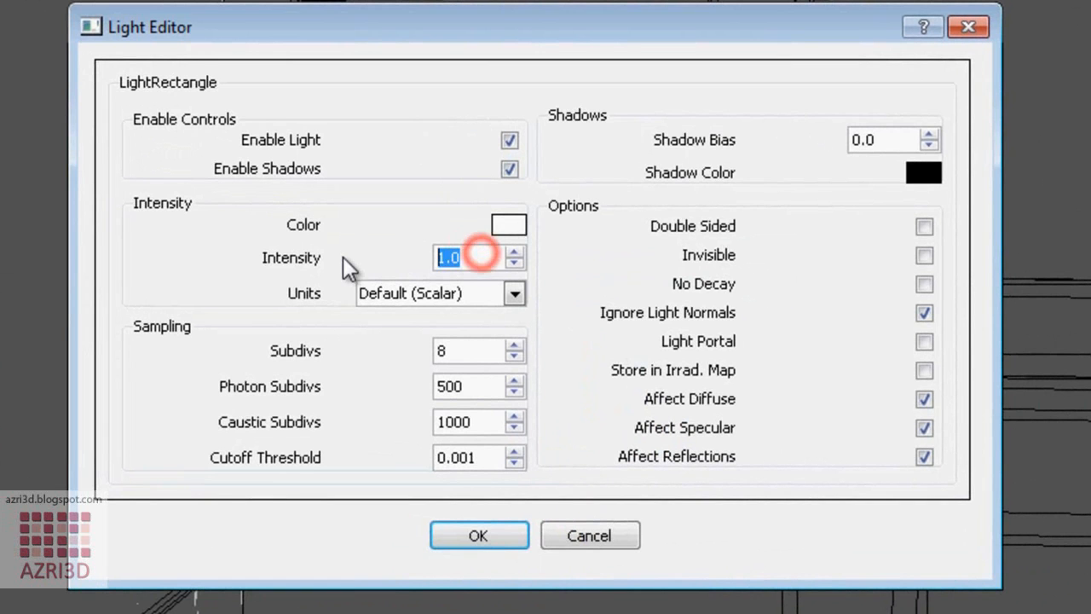
text(5)
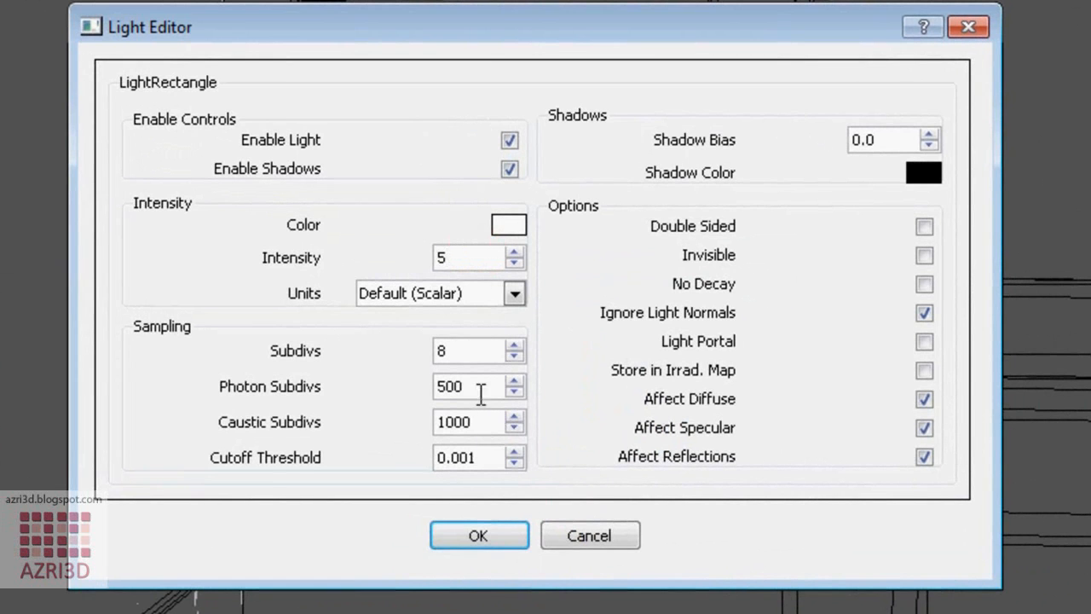
Step: Make the light invisible, stop it from affecting reflections, set its subdivs to 15, and apply the light settings
click(925, 255)
click(925, 456)
double_click(491, 351)
text(15)
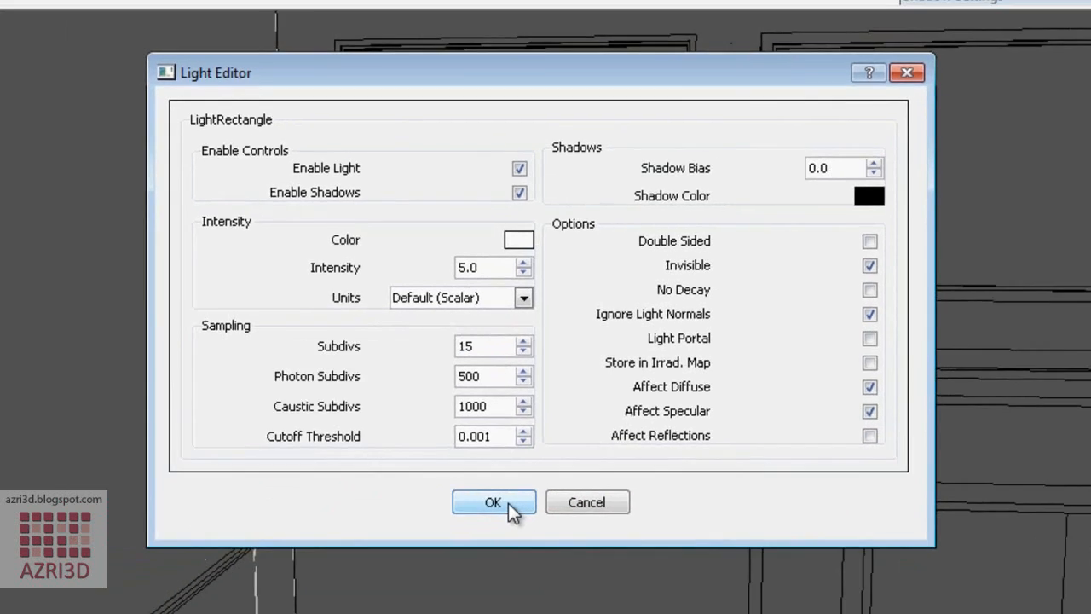
click(501, 543)
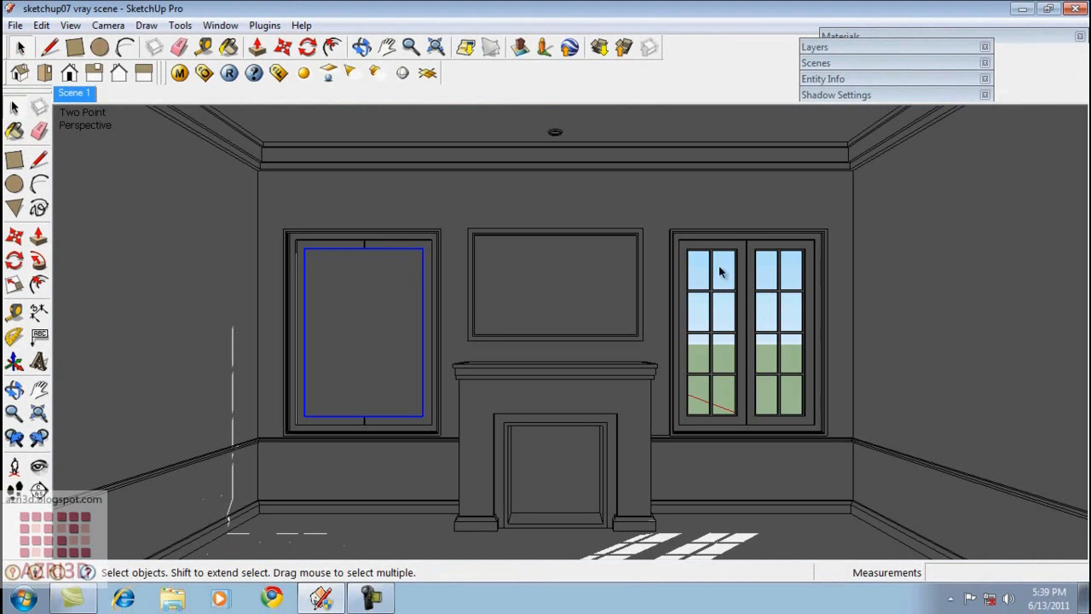
Step: Copy the rectangle light onto the window right of the fireplace, aligned by the midpoints of the two window frames
key(m)
scroll(401, 237, up, 1)
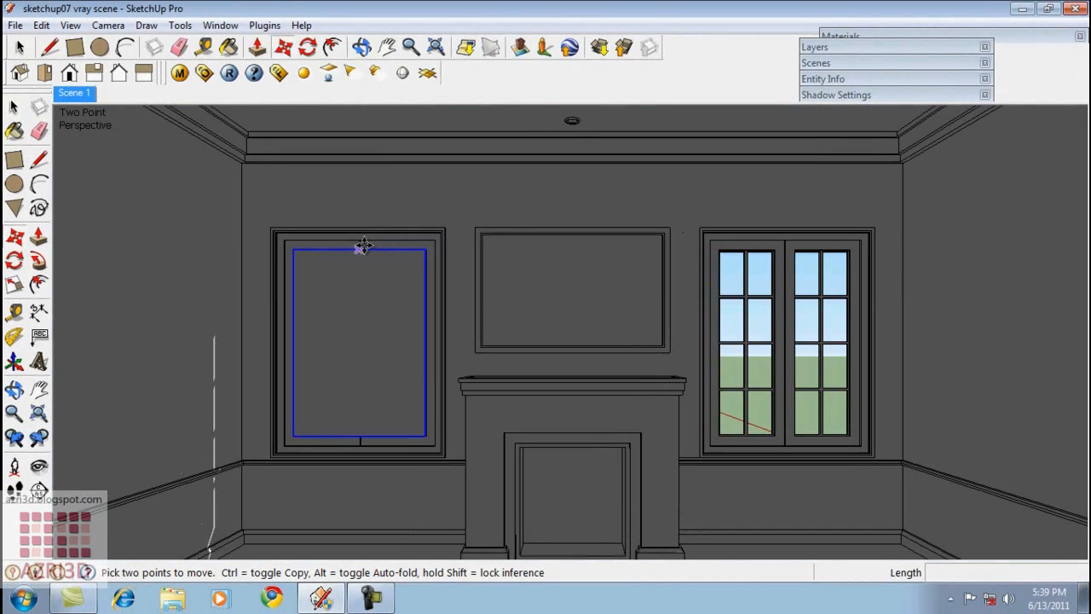
click(361, 239)
key(ctrl)
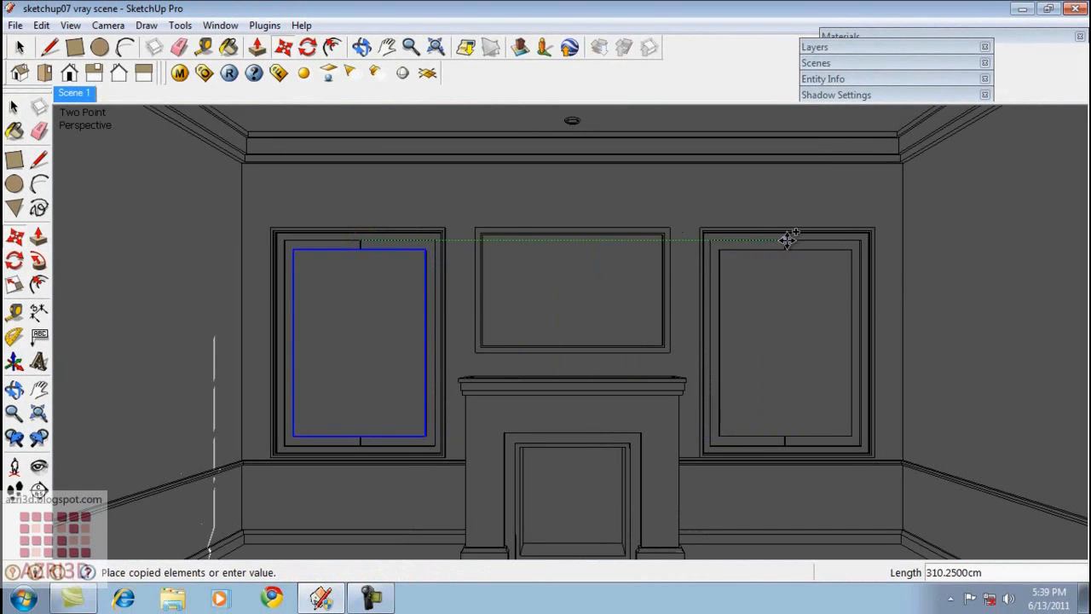
click(786, 241)
key(space)
scroll(410, 243, down, 1)
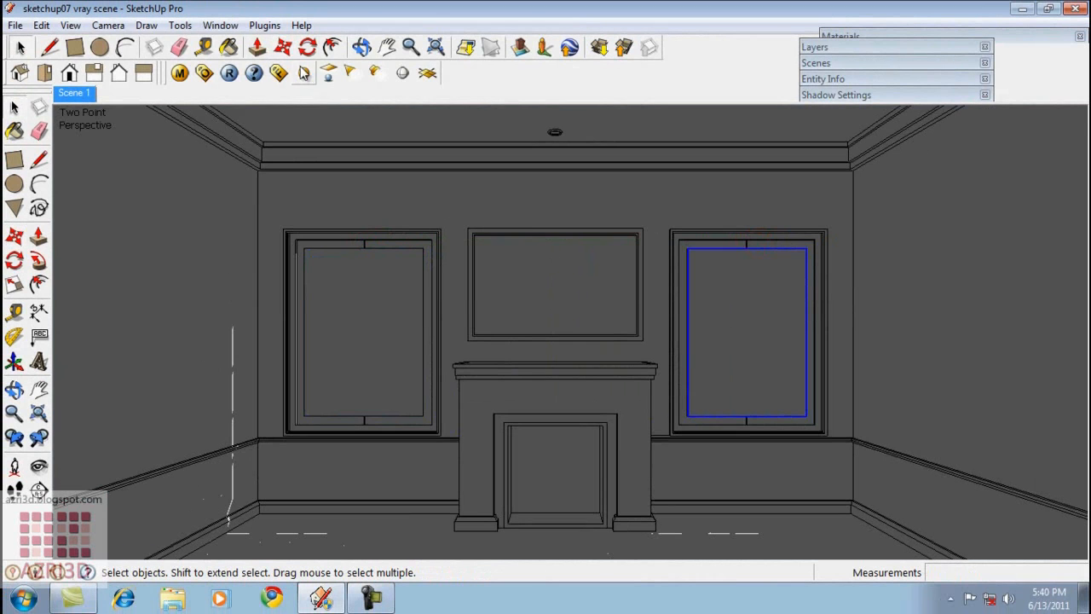
Step: Open the V-Ray render options and enable Hidden Lights in the Global Switches
click(205, 75)
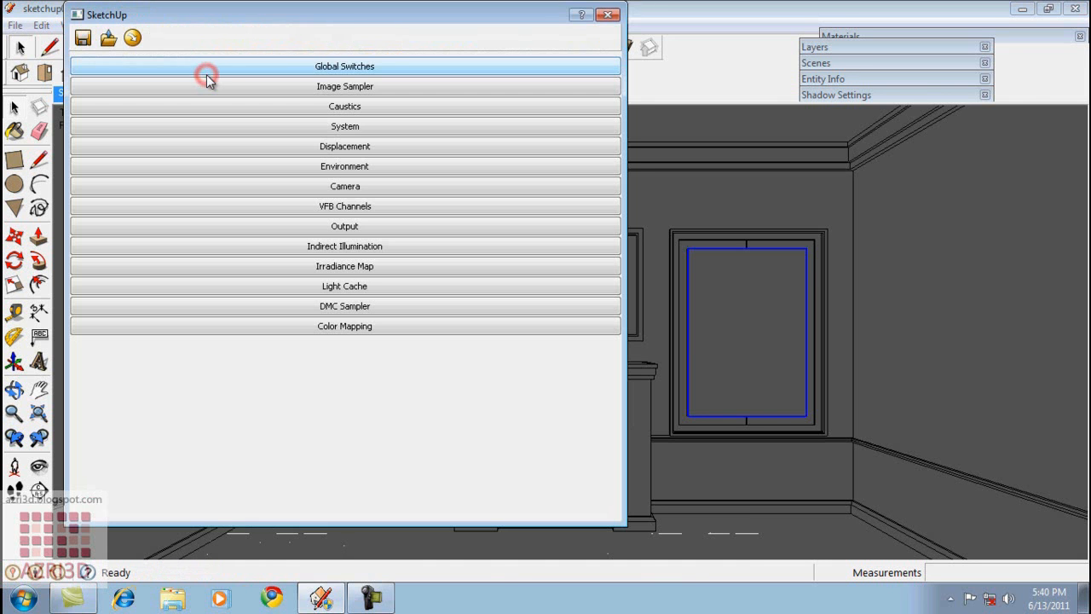
click(213, 67)
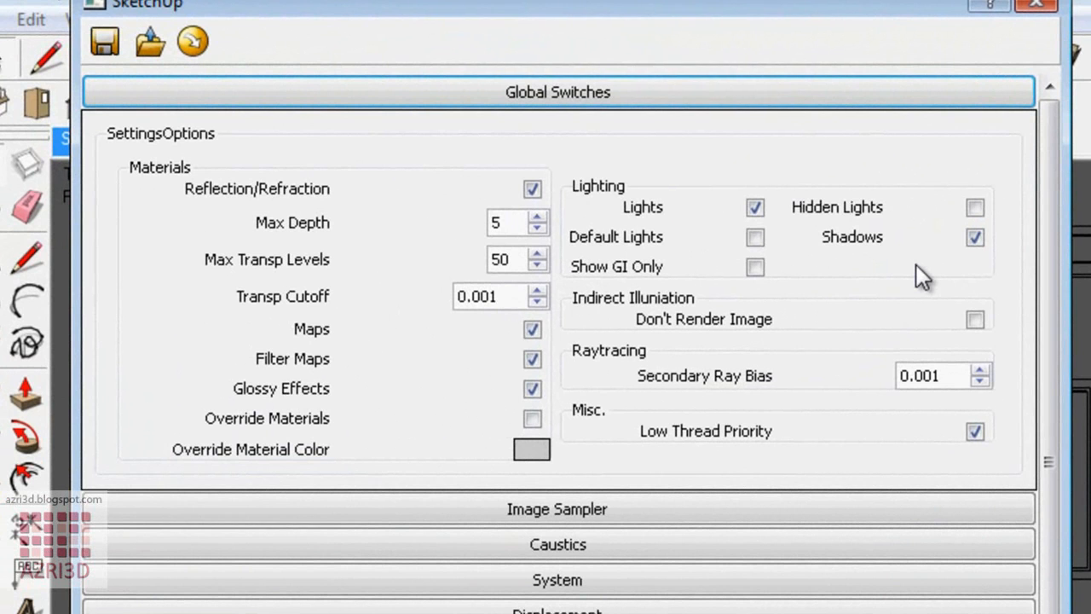
click(975, 208)
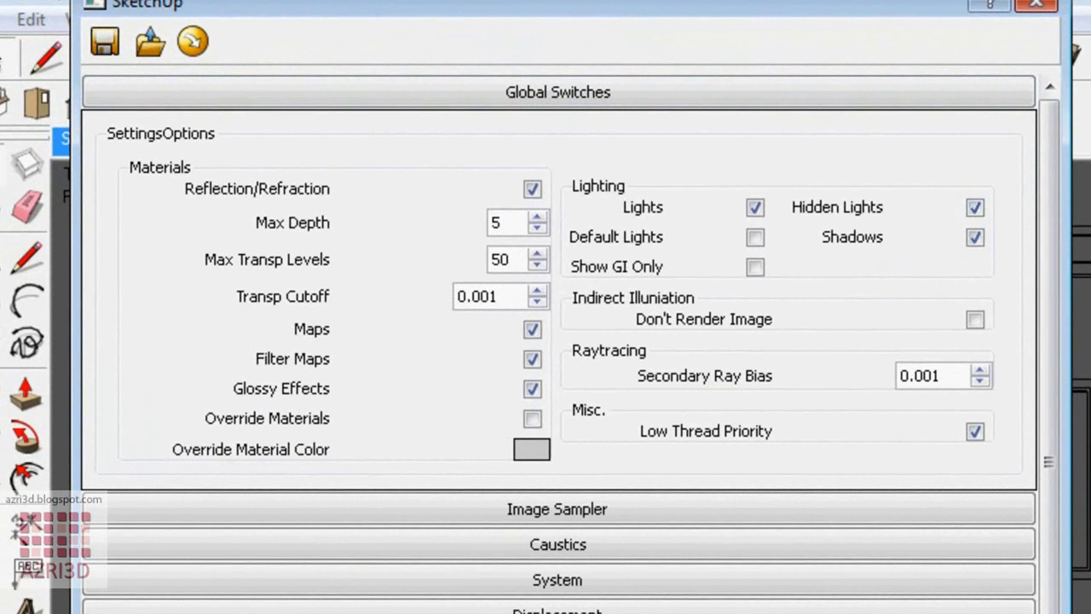
Step: Set the Image Sampler's Max Subdivs to 4 and use the Area antialiasing filter with size 1.0
click(764, 92)
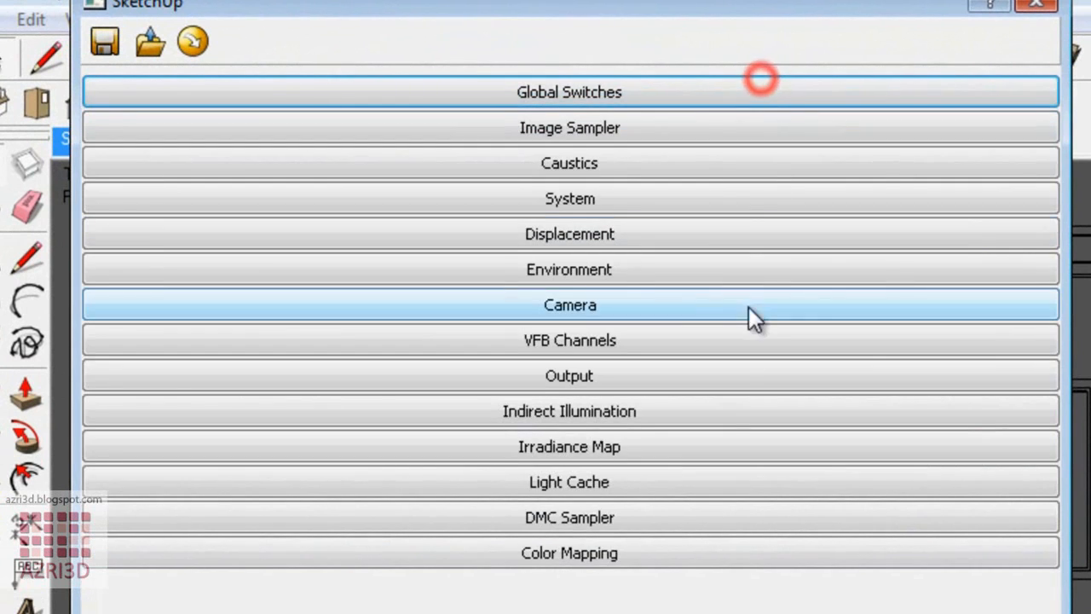
click(696, 125)
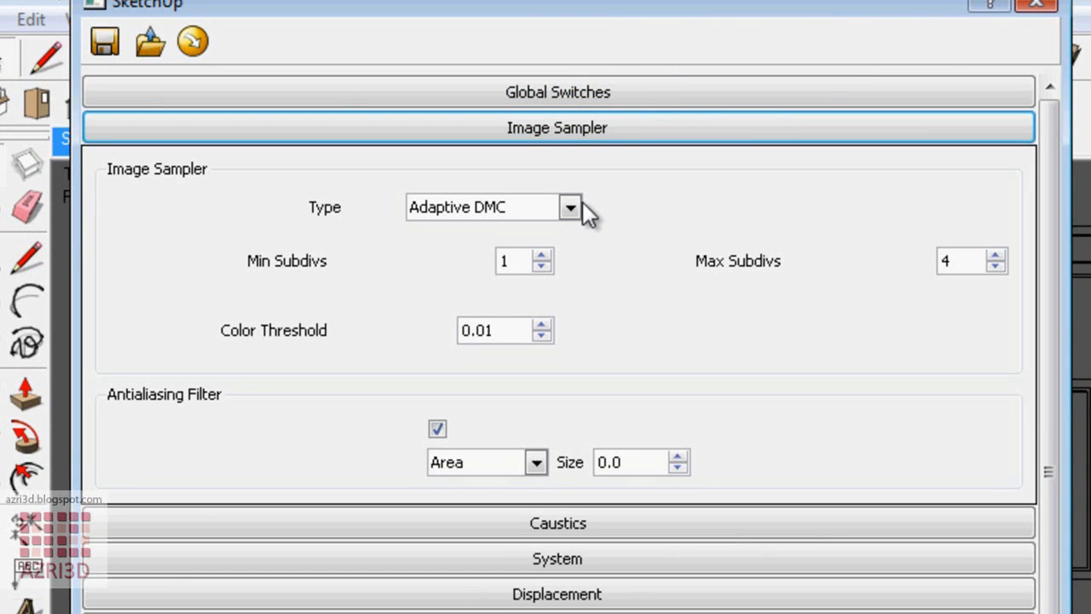
double_click(972, 260)
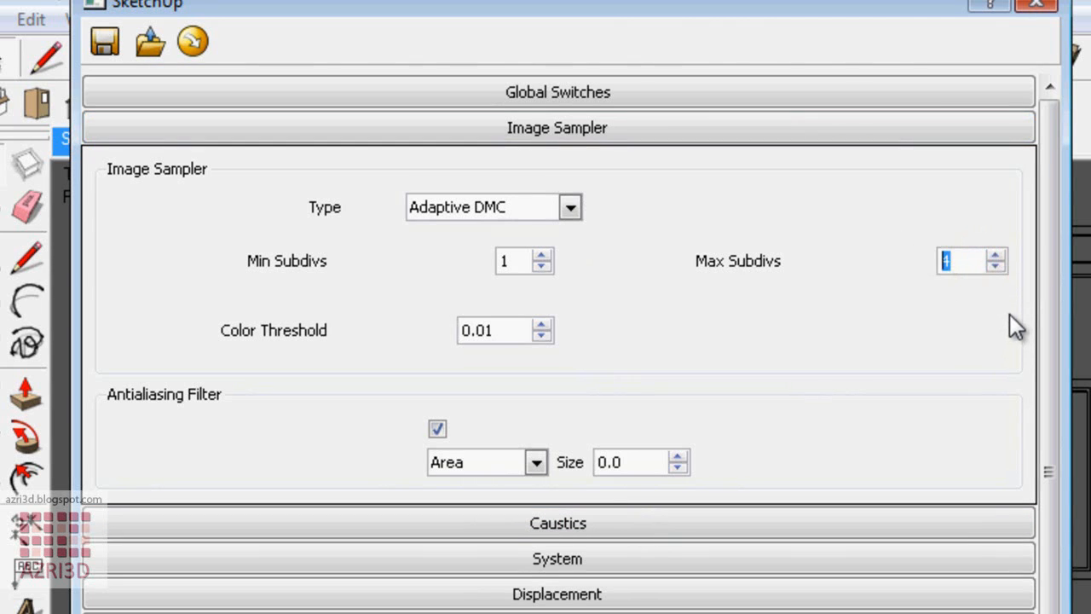
text(4)
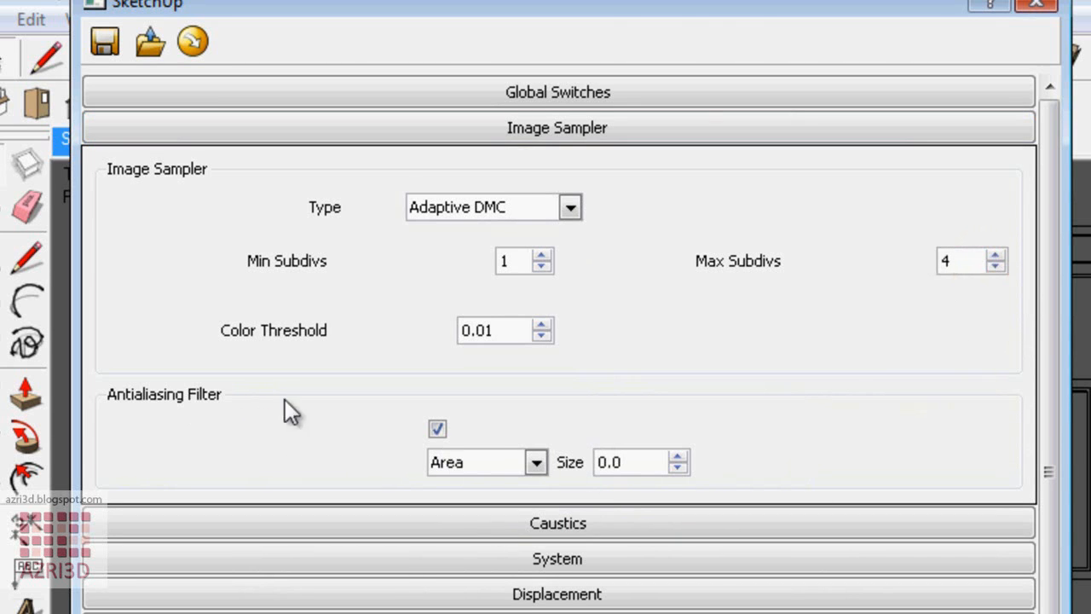
double_click(633, 462)
text(1)
click(538, 461)
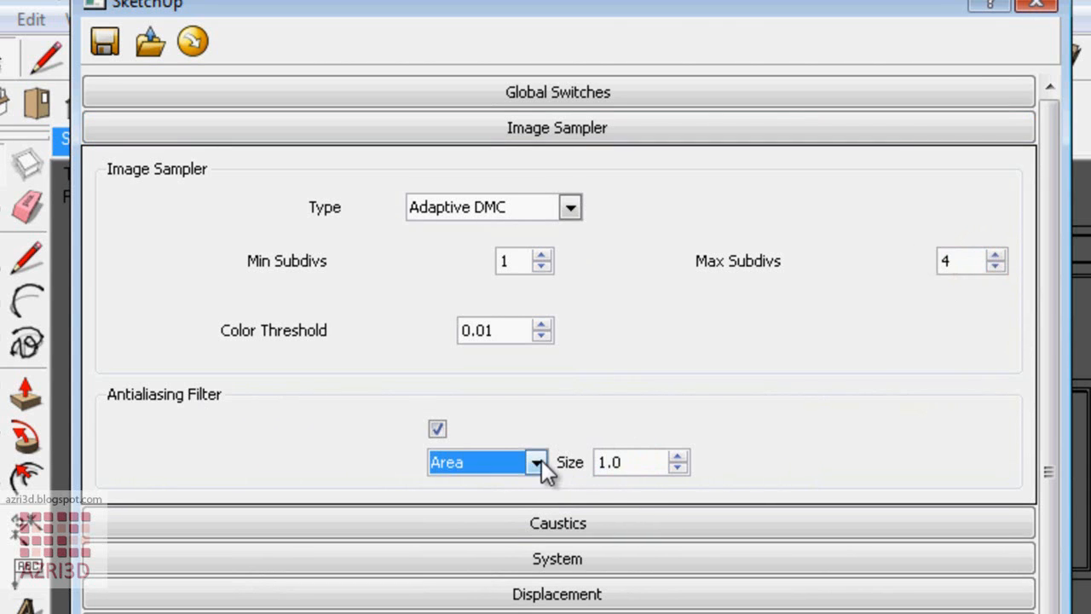
click(595, 128)
Step: Set the System raycaster's Max Depth to 80 and its Dynamic Memory Limit to 2000
click(615, 168)
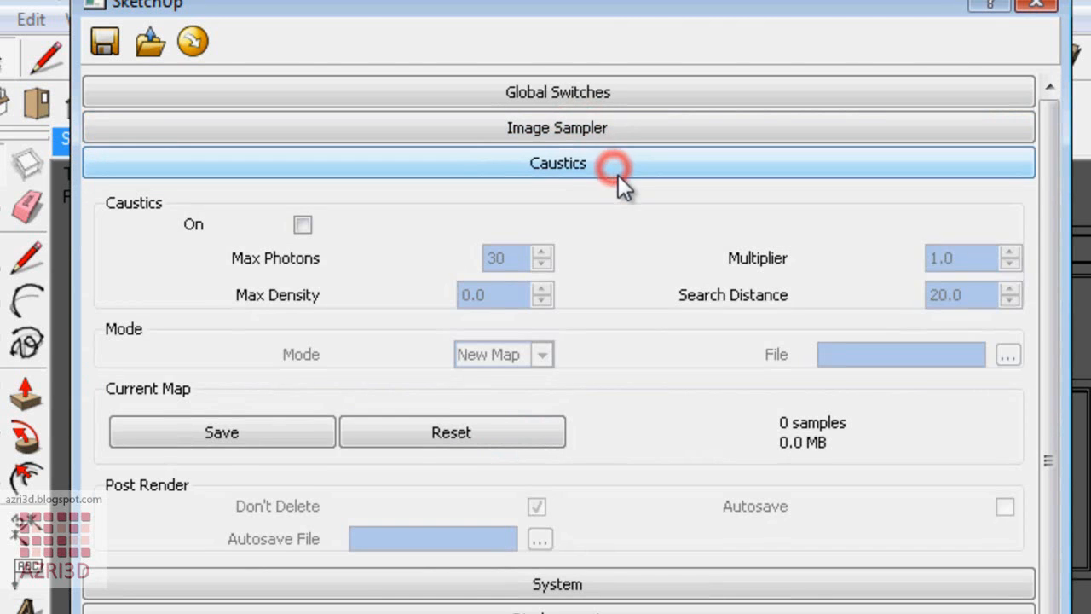
click(620, 173)
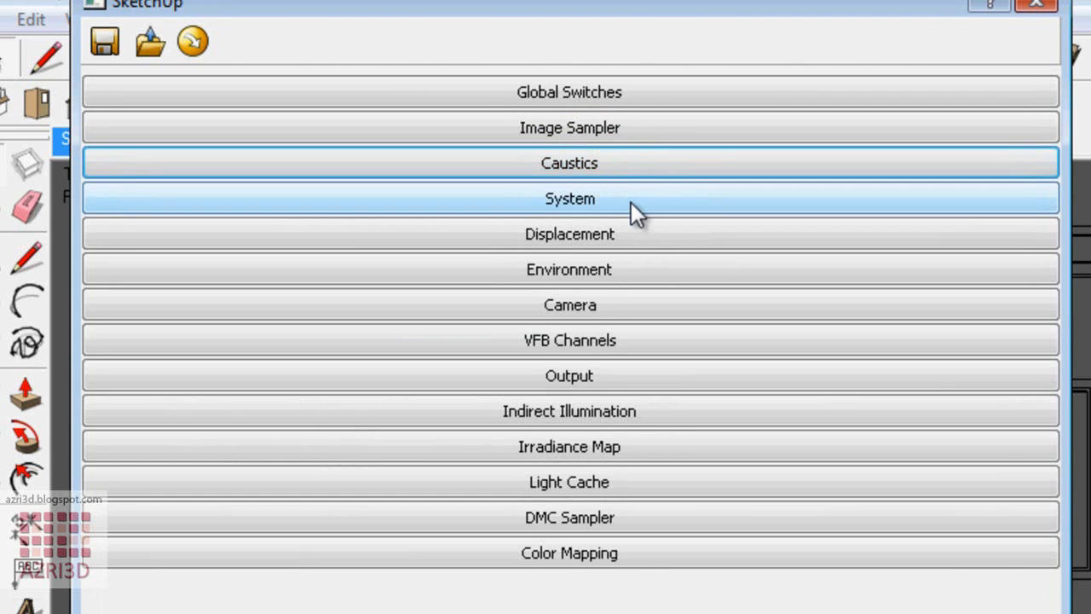
click(648, 204)
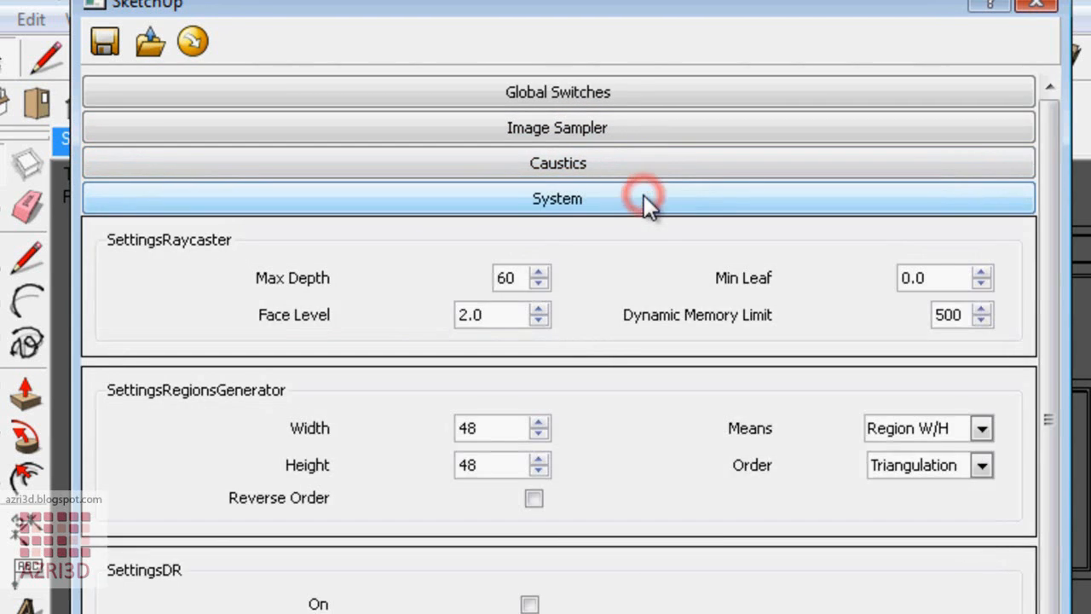
double_click(514, 278)
text(80)
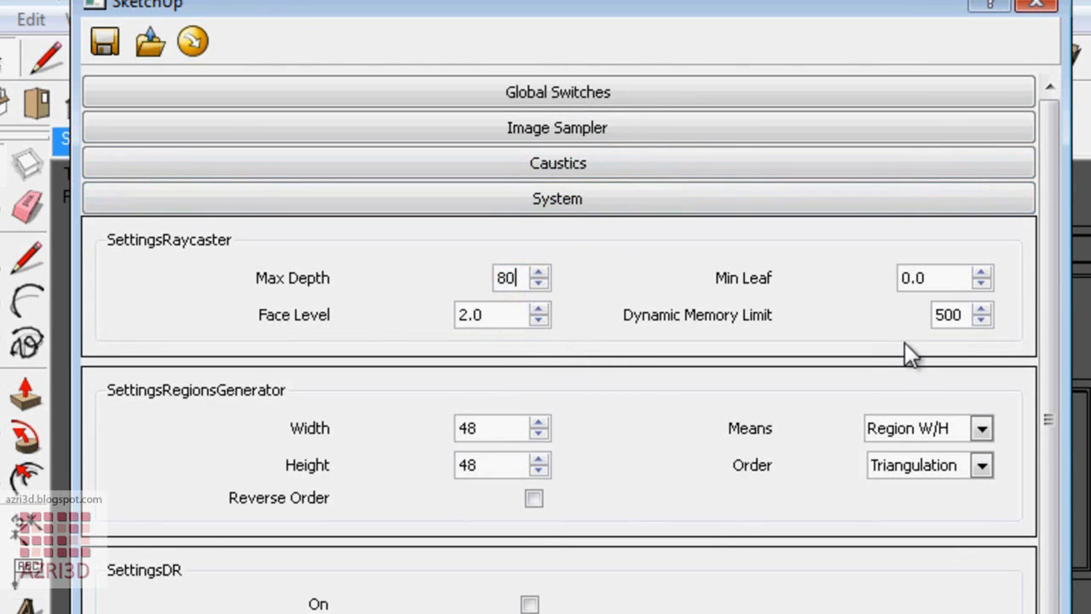
double_click(970, 315)
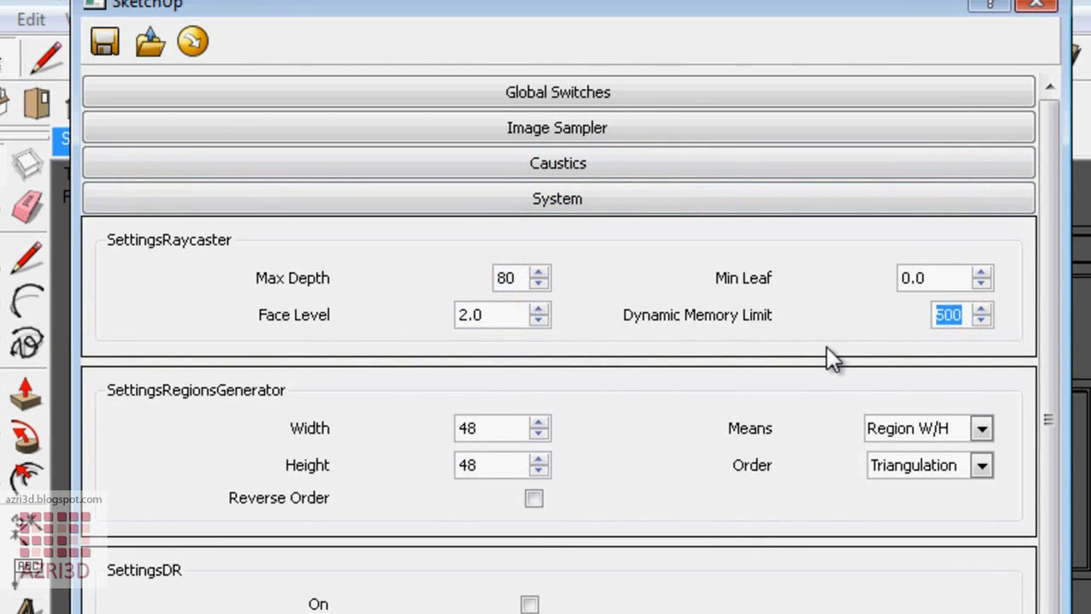
text(2000)
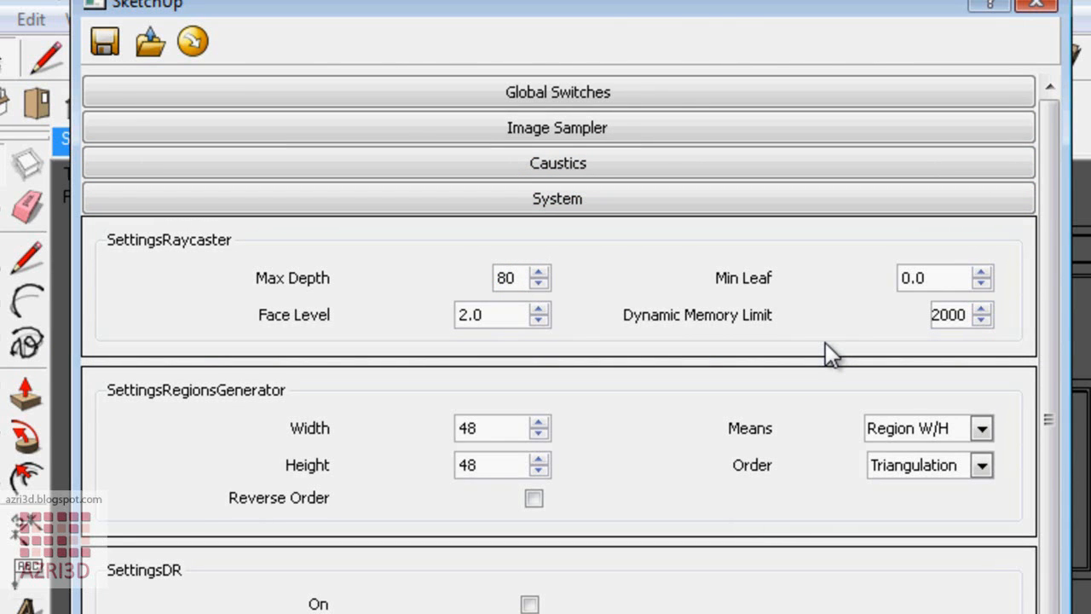
Step: Set the render region width and height to 64 each and the region order to Left-Right
double_click(499, 430)
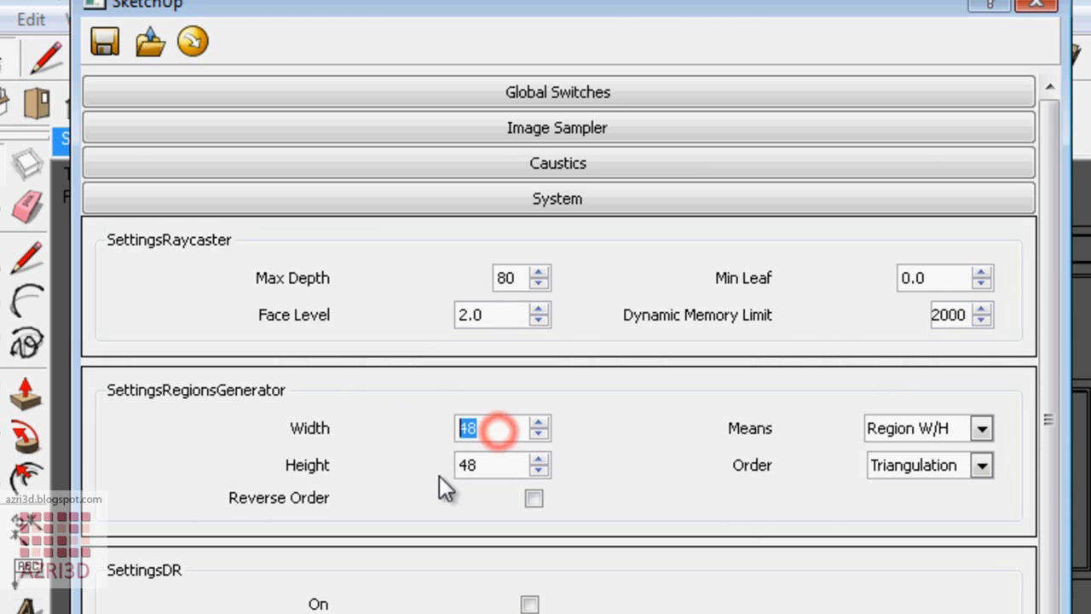
text(64)
double_click(501, 465)
text(64)
click(944, 466)
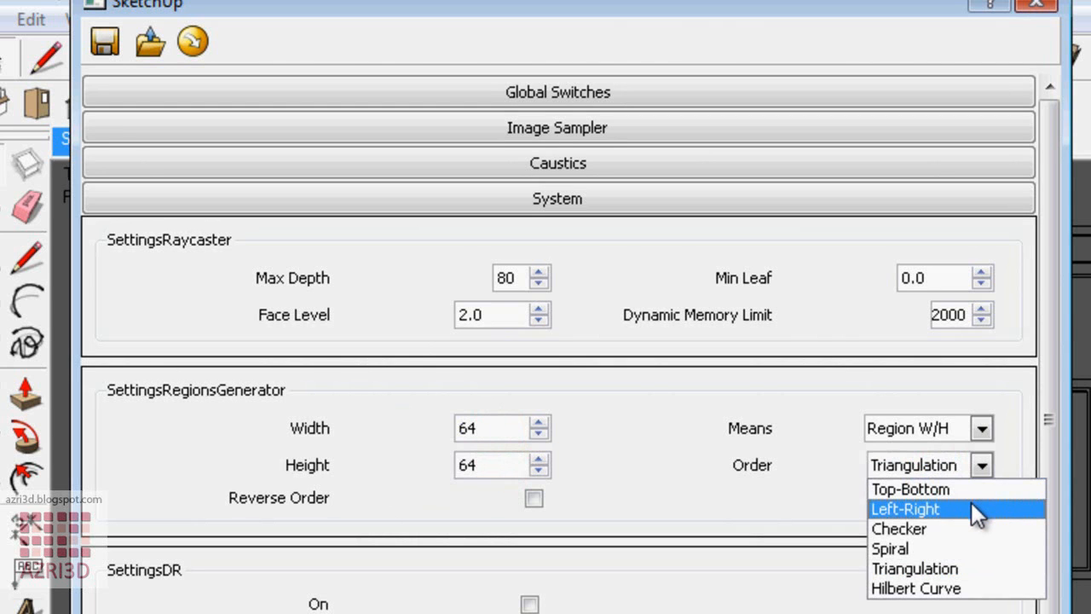
click(970, 509)
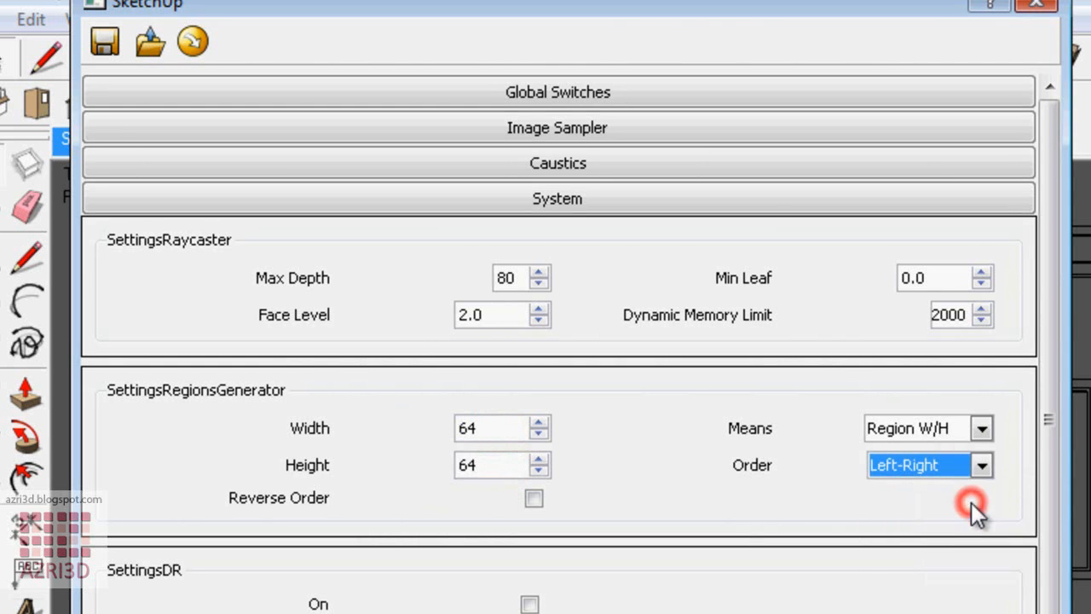
click(755, 203)
Step: Assign a TexSky texture to the GI Color map in the Environment settings
click(755, 229)
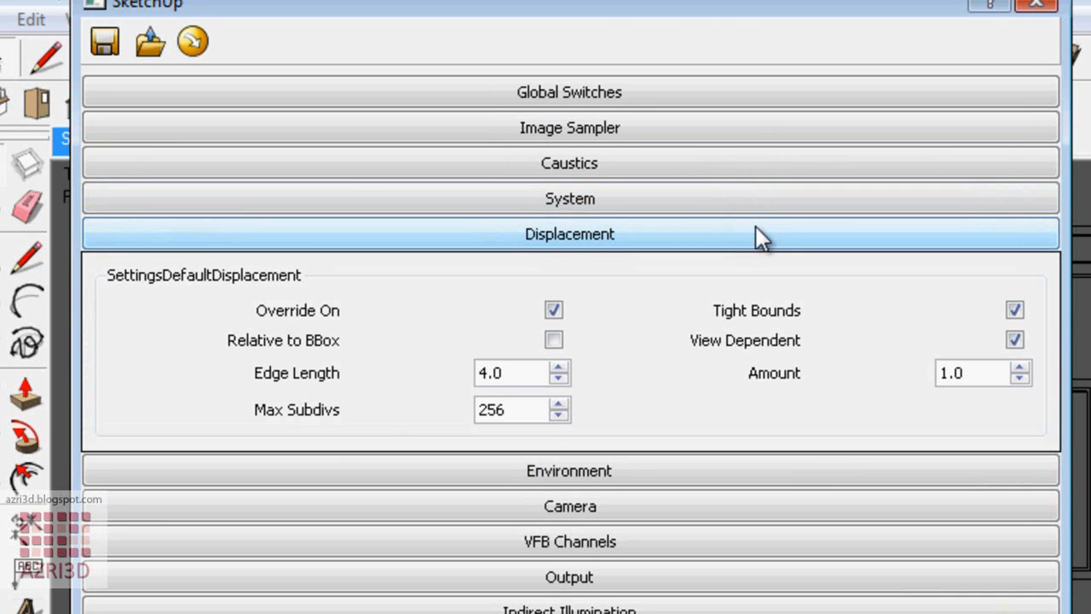
click(565, 235)
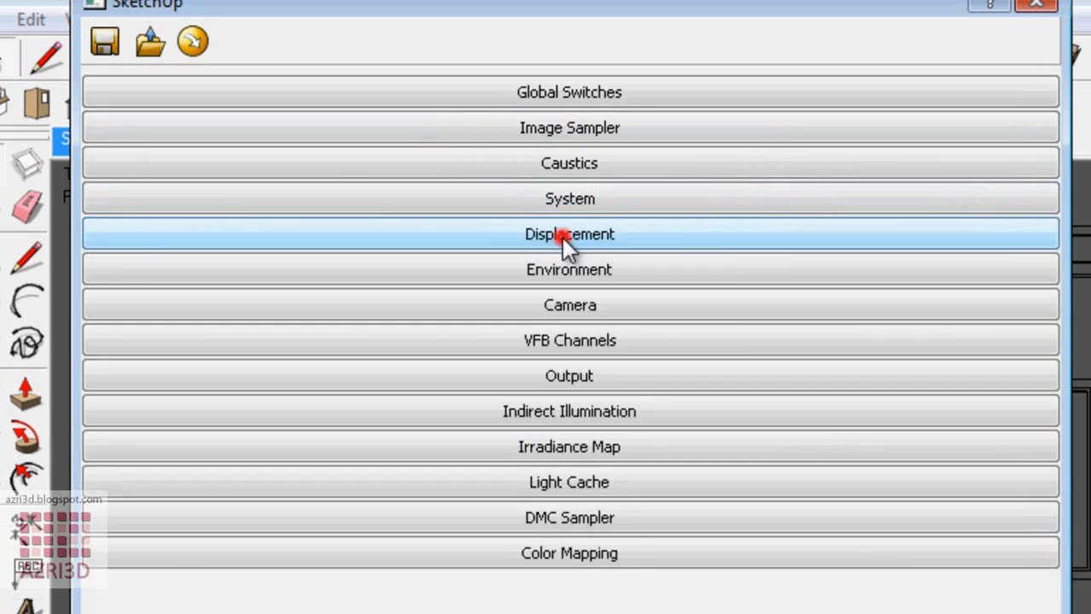
click(606, 271)
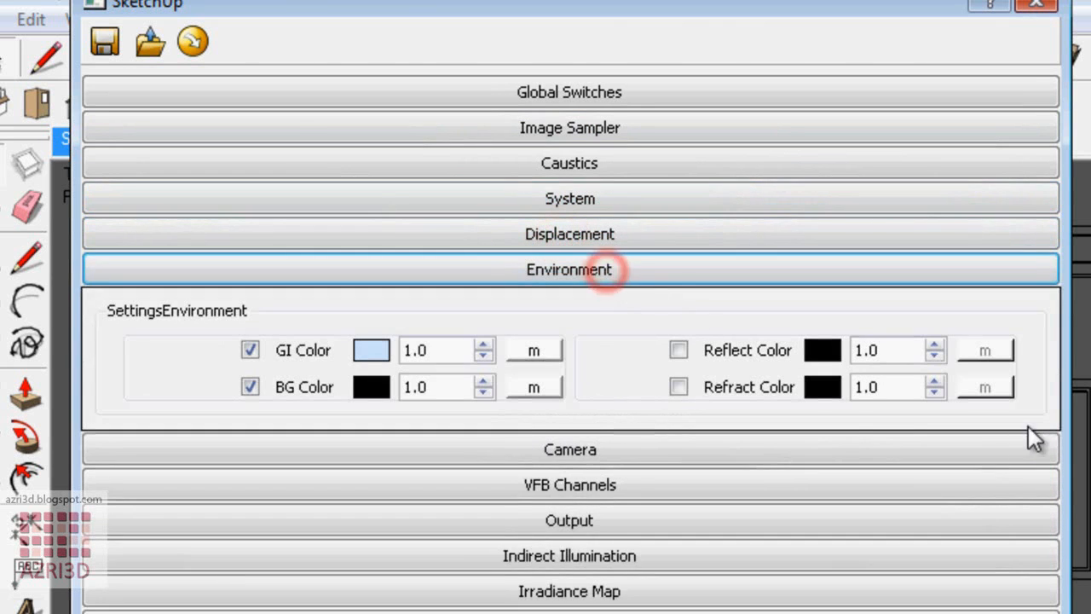
click(544, 354)
click(429, 418)
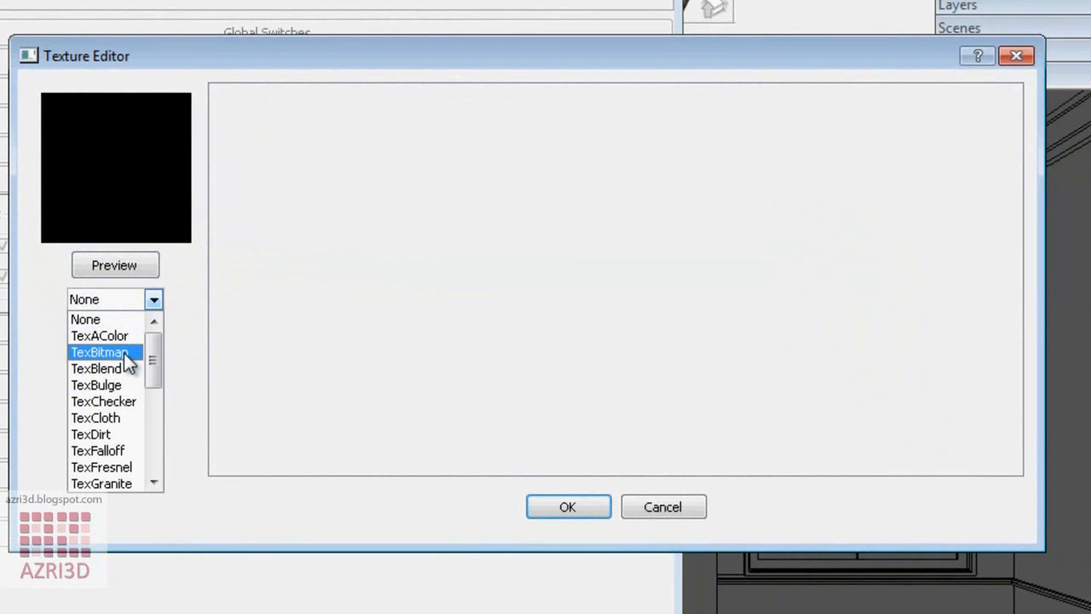
drag(153, 367, 156, 417)
click(136, 450)
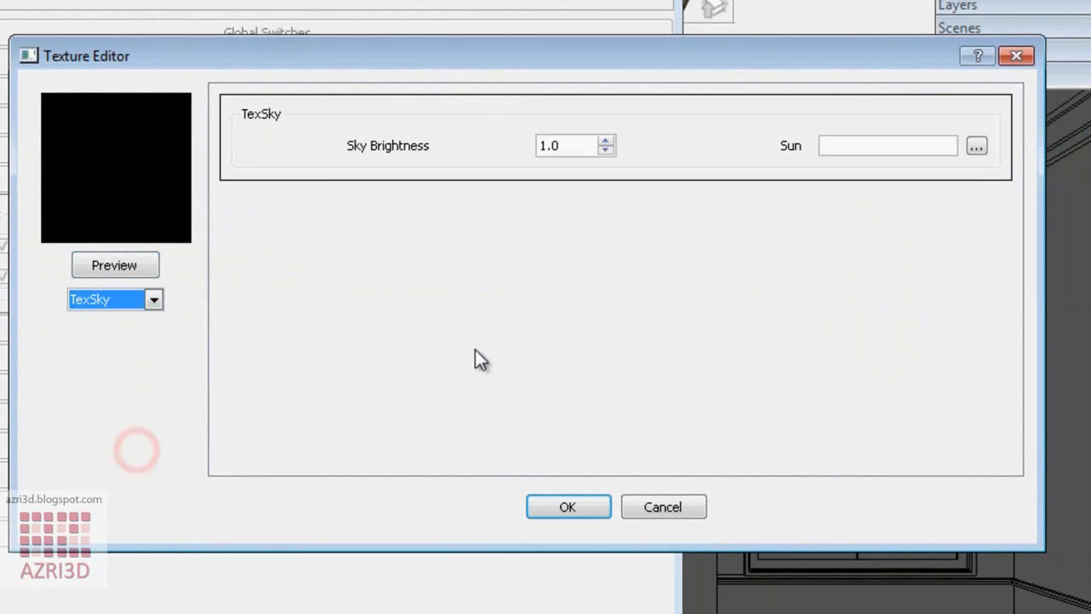
Step: Link SunLight as the sun plugin of the TexSky texture
click(976, 147)
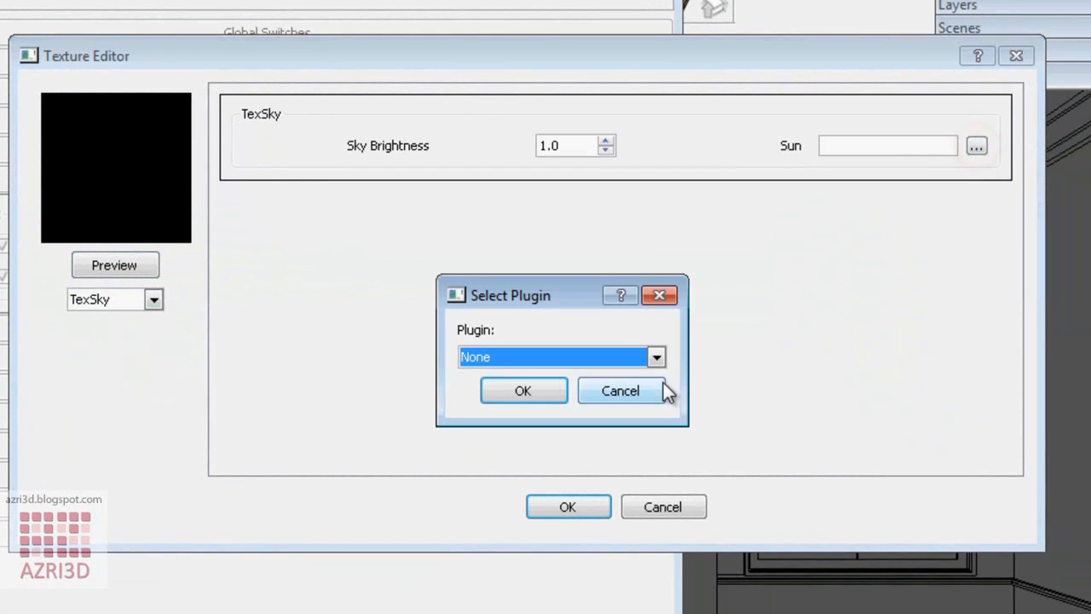
click(644, 362)
click(635, 390)
click(536, 389)
click(635, 218)
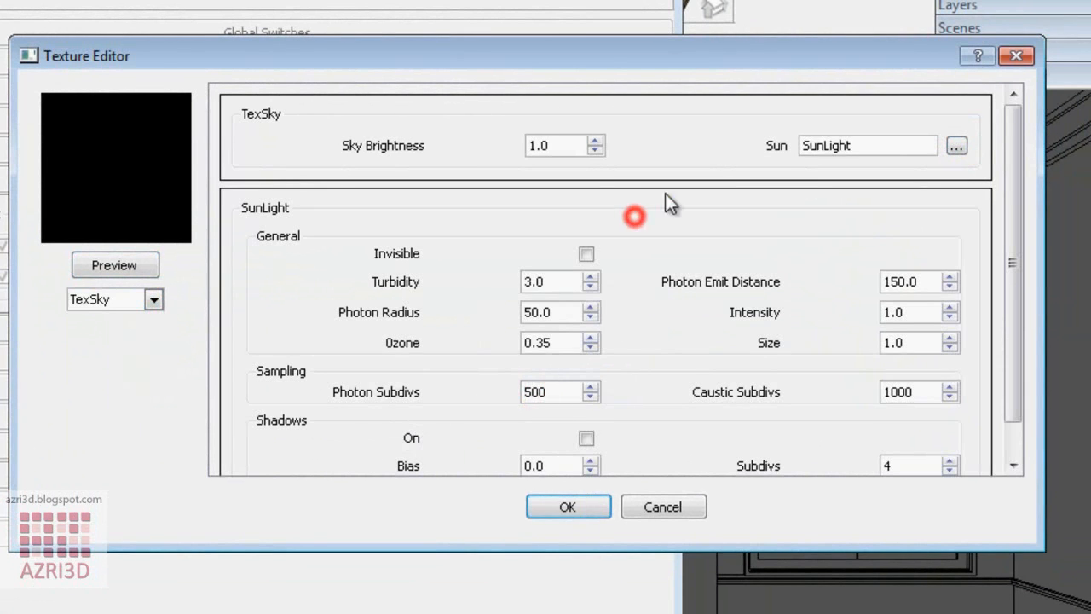
click(452, 223)
Step: Make the SunLight invisible and set its ozone value to 1.0
scroll(453, 223, down, 1)
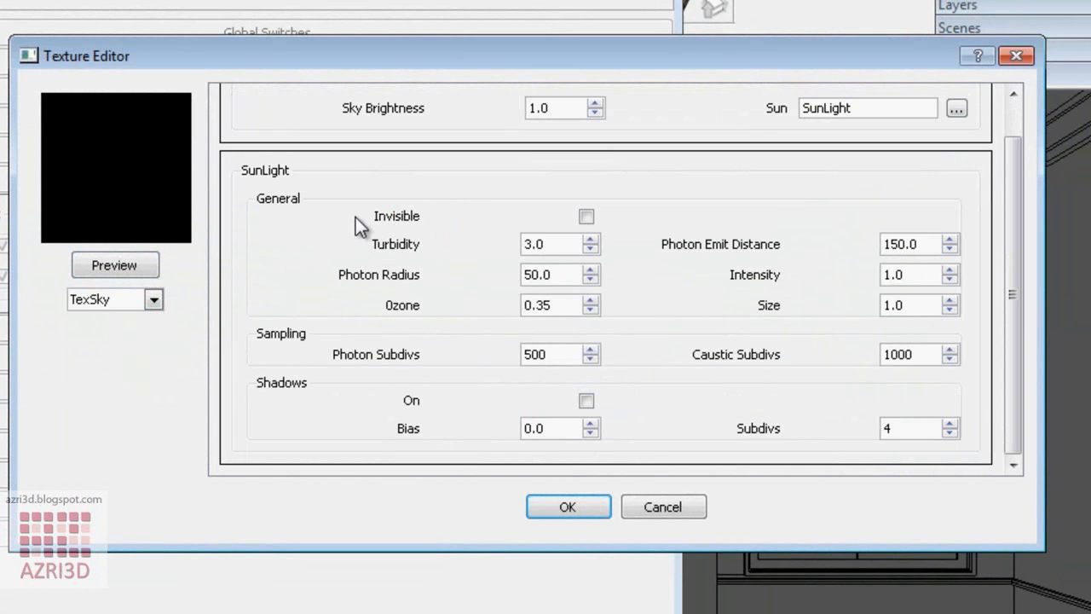
click(586, 218)
double_click(570, 304)
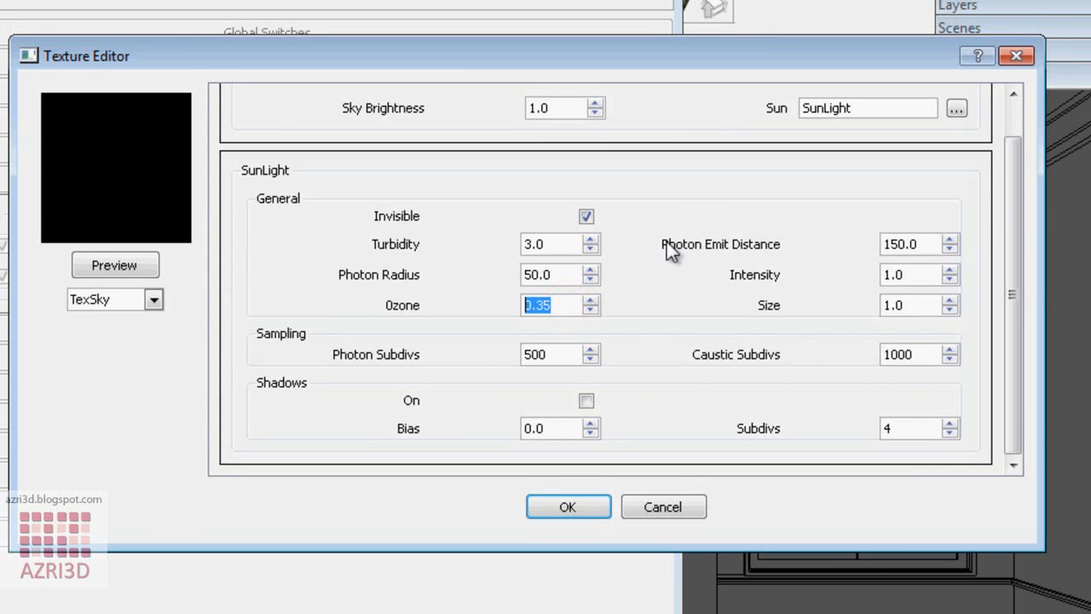
text(1)
double_click(568, 269)
Step: Set the SunLight's intensity to 0.25
double_click(915, 273)
text(2)
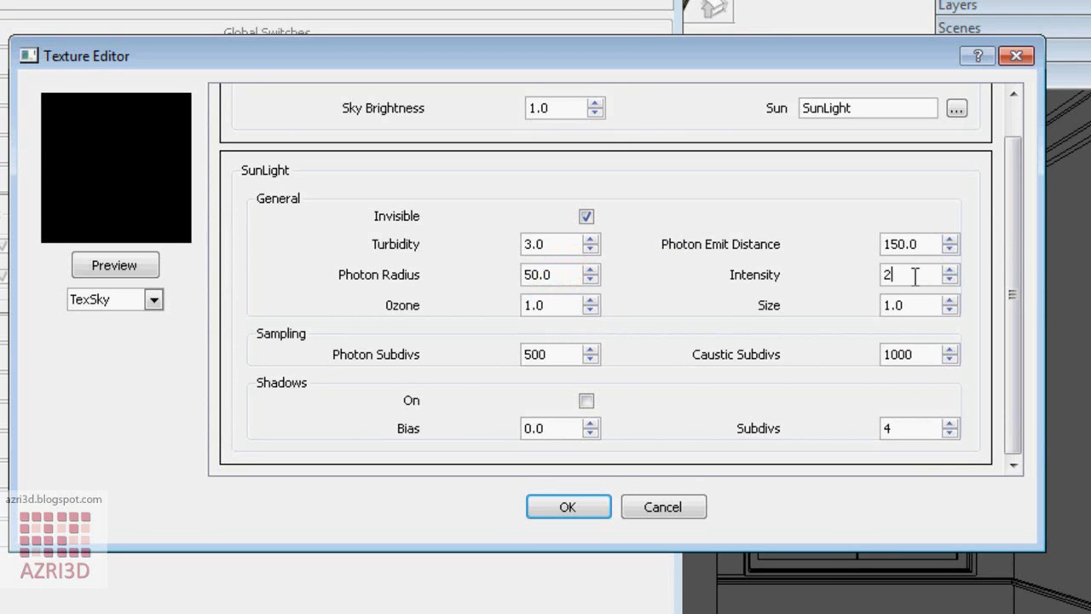
double_click(918, 272)
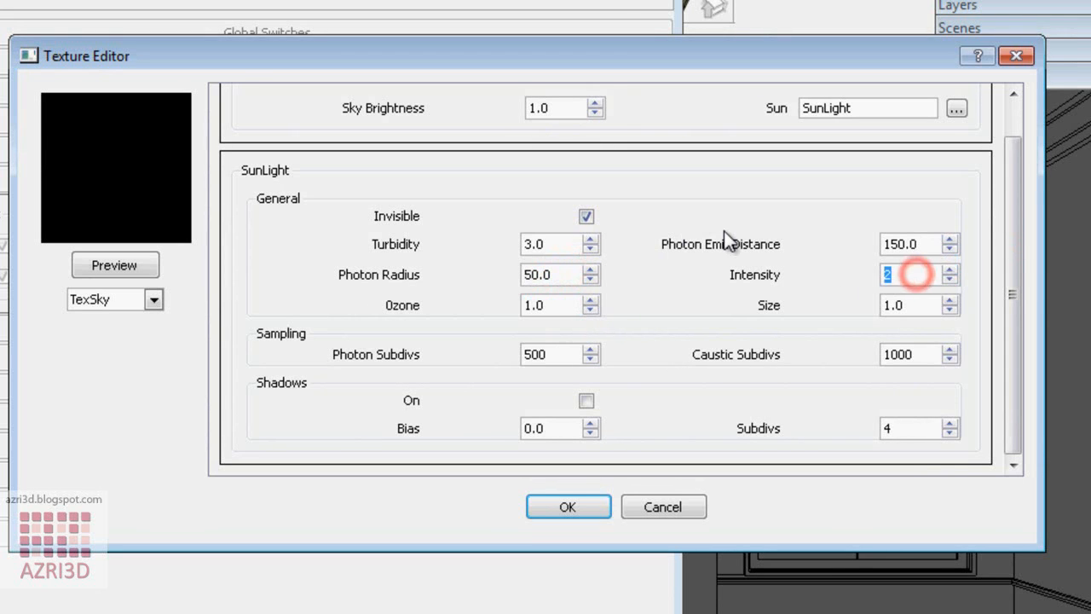
text(0.265)
key(BackSpace)
key(BackSpace)
text(5)
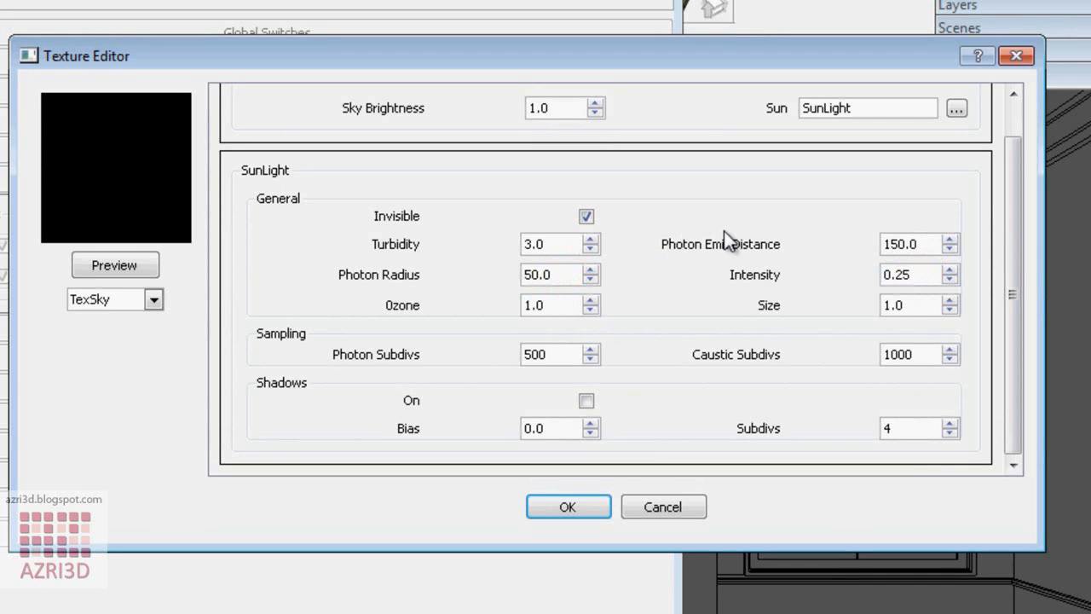
Step: Set the SunLight's size to 2, enable its shadows with 20 subdivs, and apply the sky texture
double_click(919, 305)
text(2)
click(588, 400)
double_click(917, 428)
text(20)
click(566, 508)
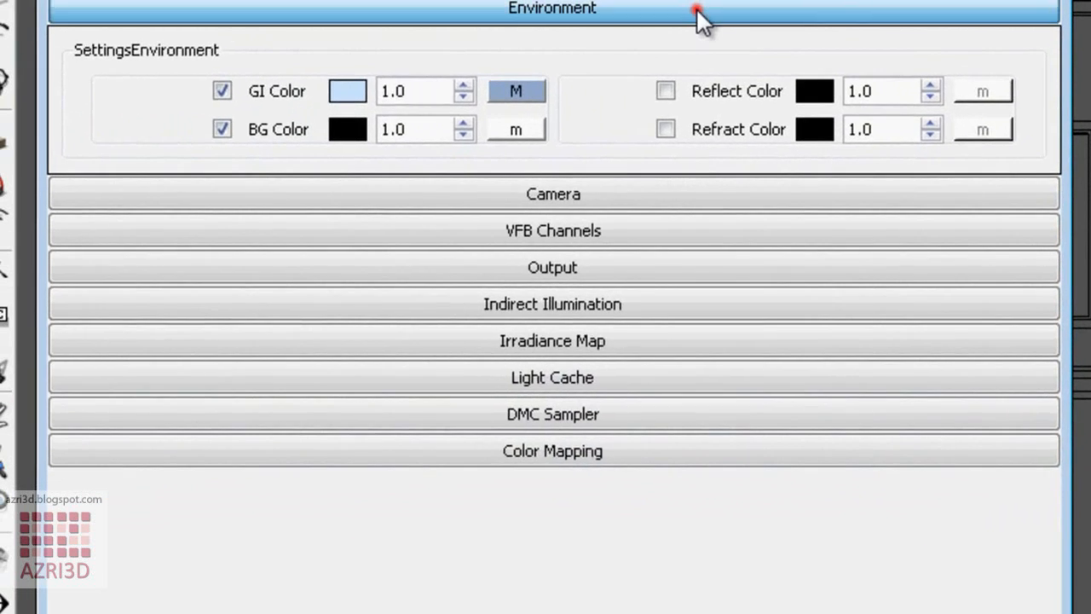
Step: In the Camera settings, set the physical camera's shutter speed to 50 and its film speed (ISO) to 400
click(697, 11)
click(701, 41)
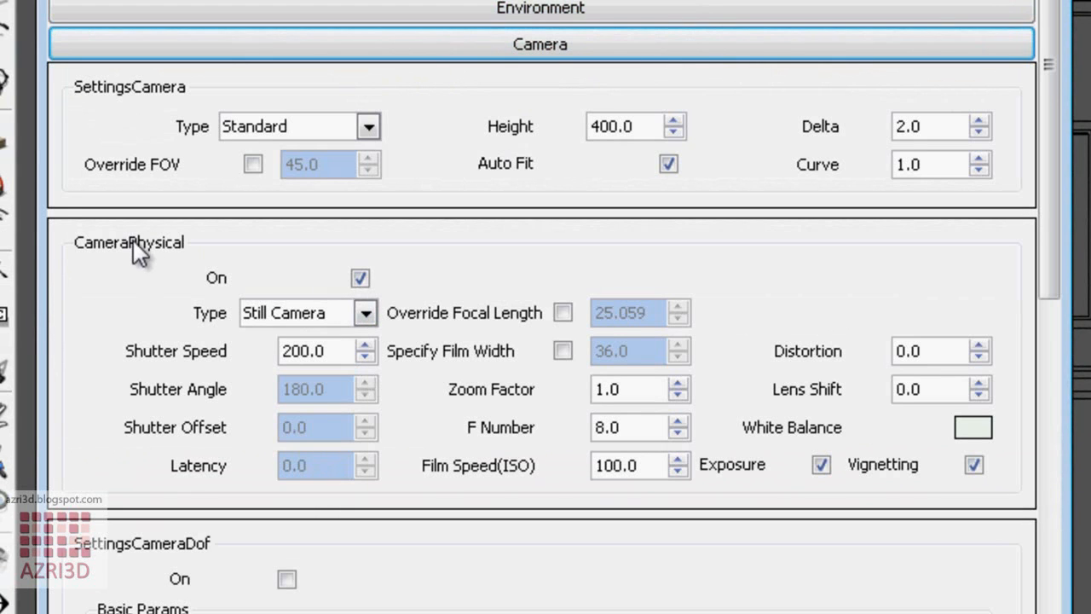
double_click(342, 358)
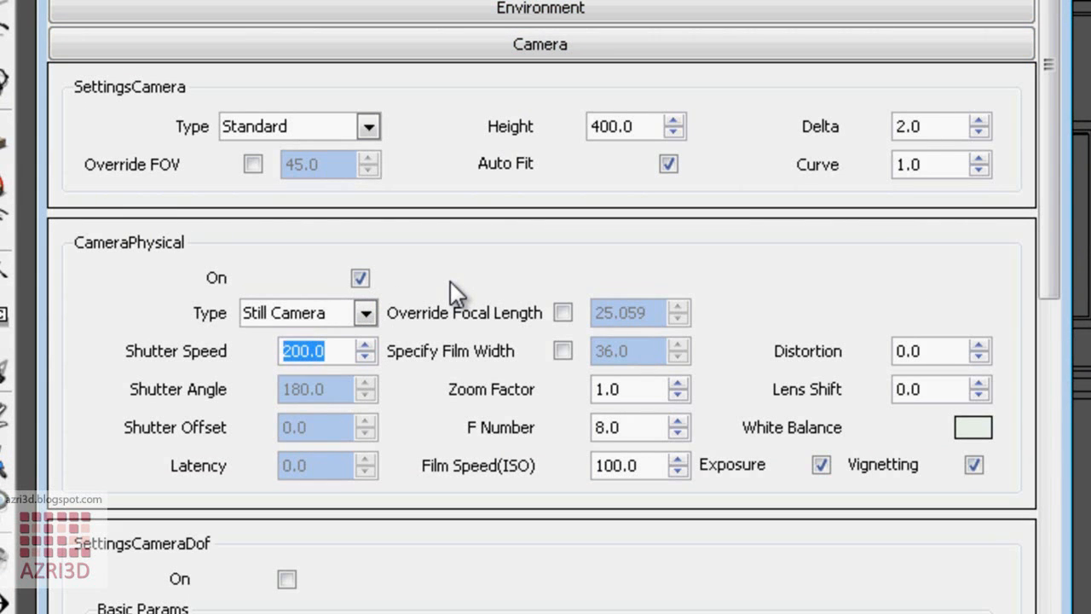
text(50)
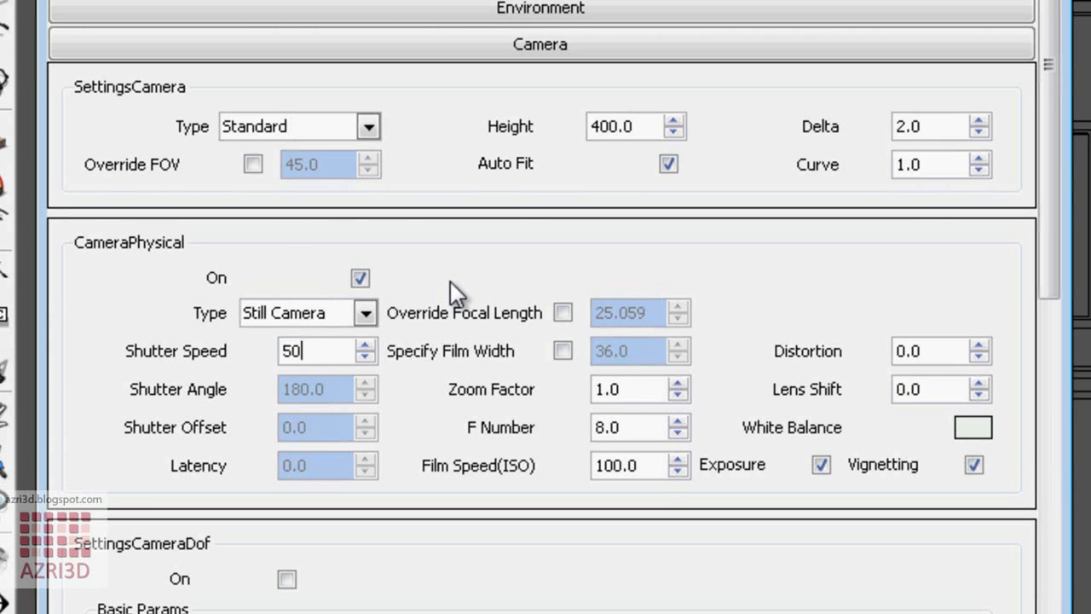
click(653, 465)
text(400)
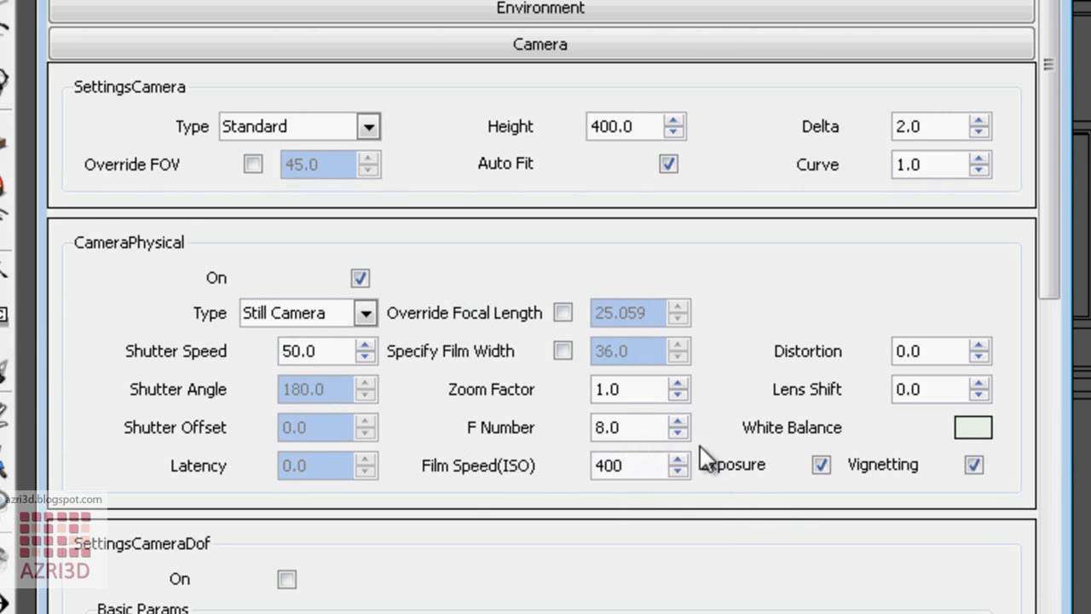
Step: Set the physical camera's F Number to 4 and disable vignetting, then close the Camera section
click(639, 424)
text(4)
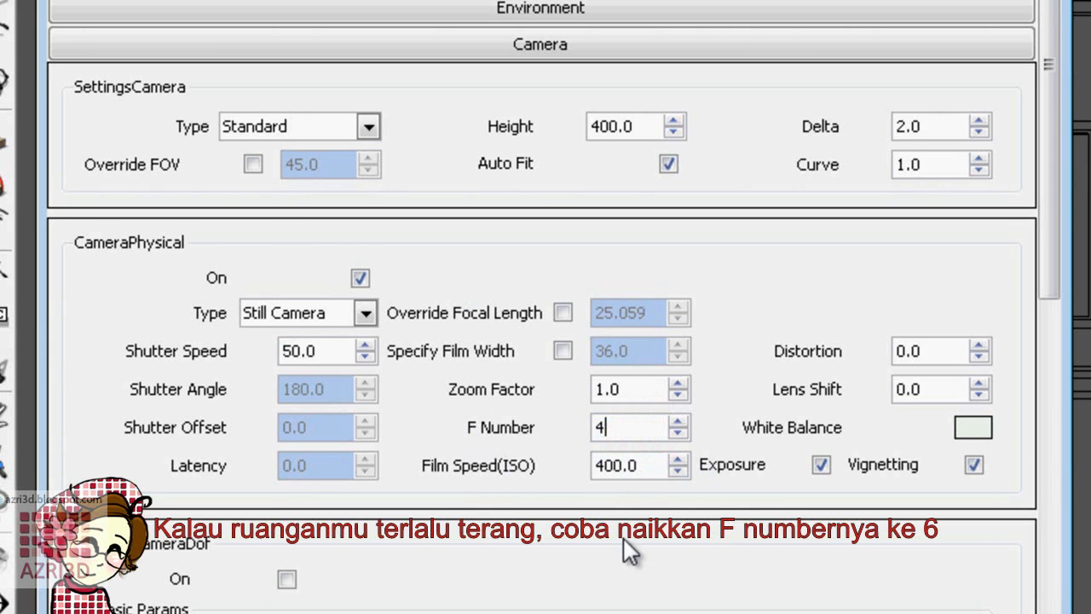
click(974, 465)
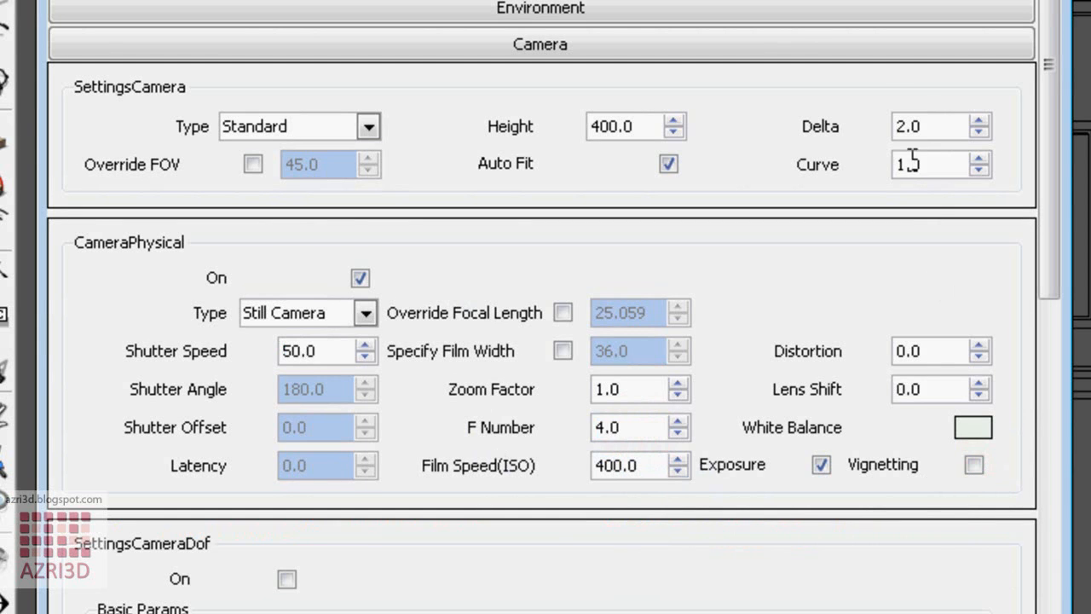
click(875, 53)
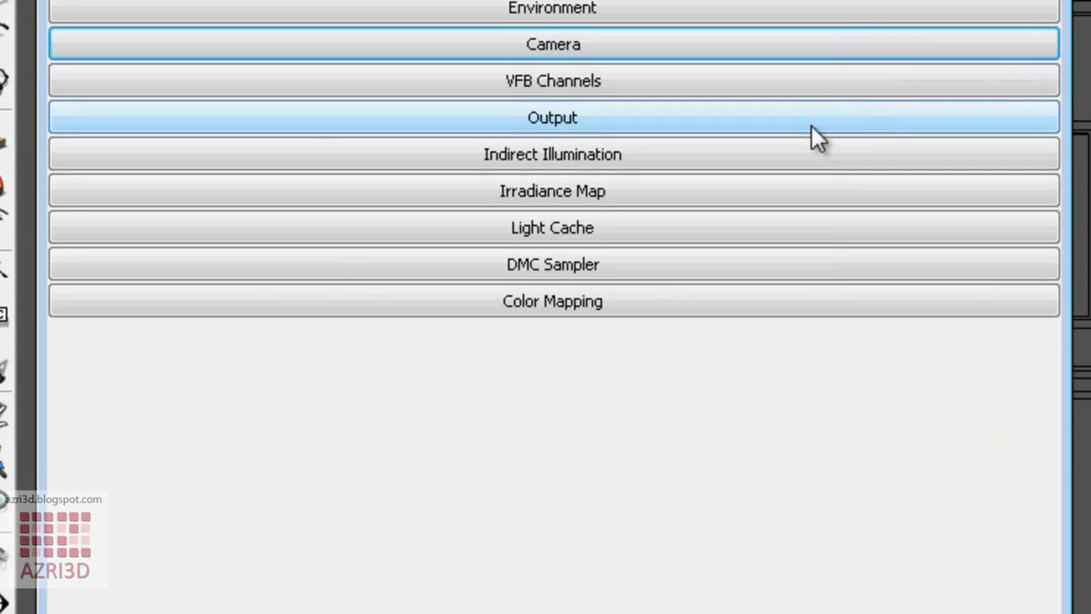
Step: In the Output settings, enable the viewport size override, then set the image aspect to 1.7 and lock it
click(846, 123)
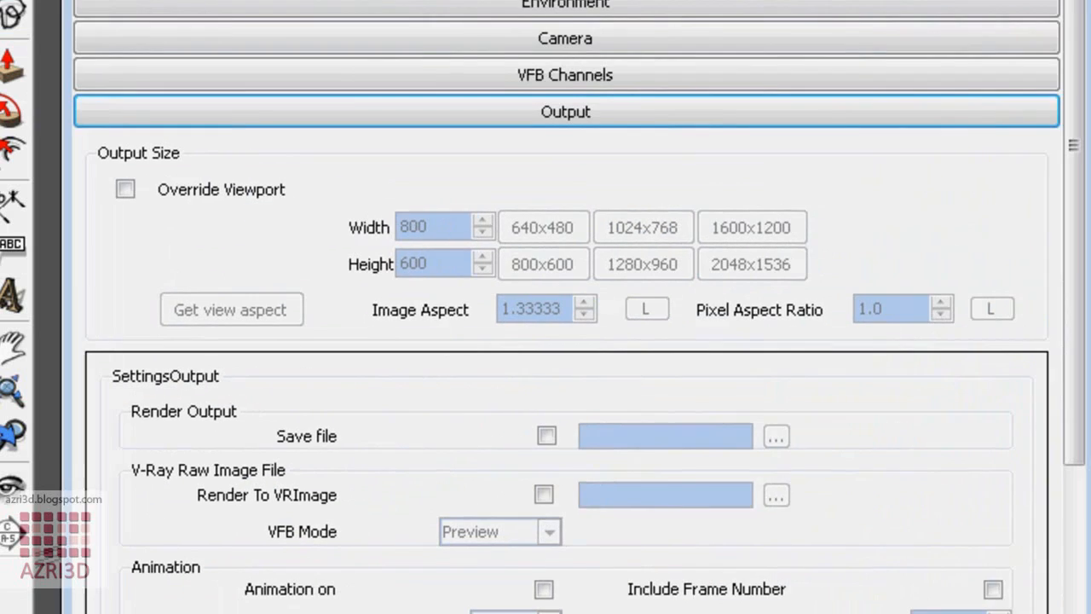
drag(341, 0, 380, 0)
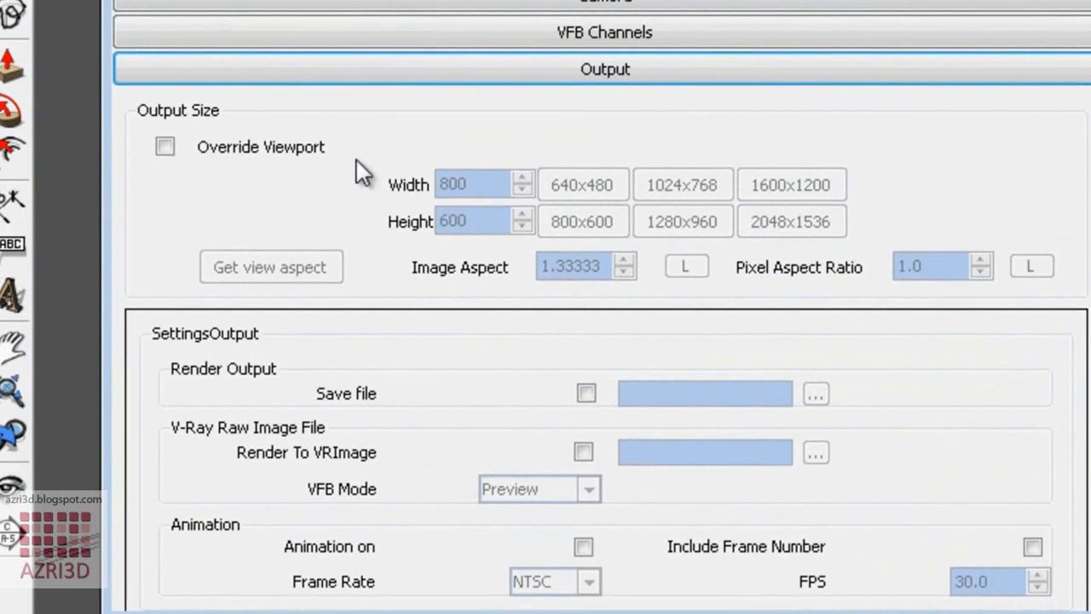
click(158, 148)
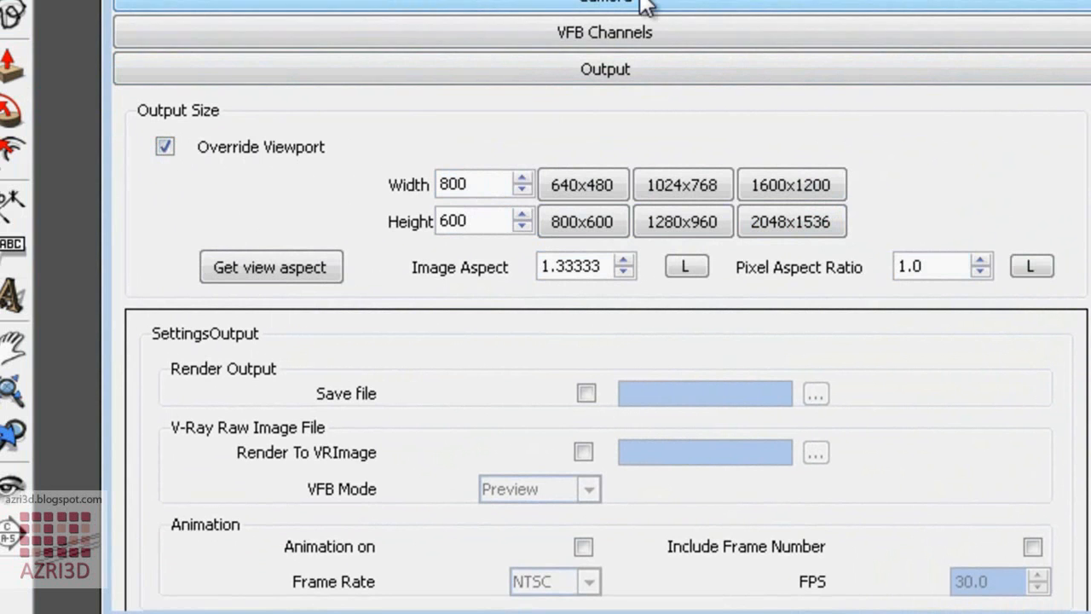
scroll(602, 306, up, 1)
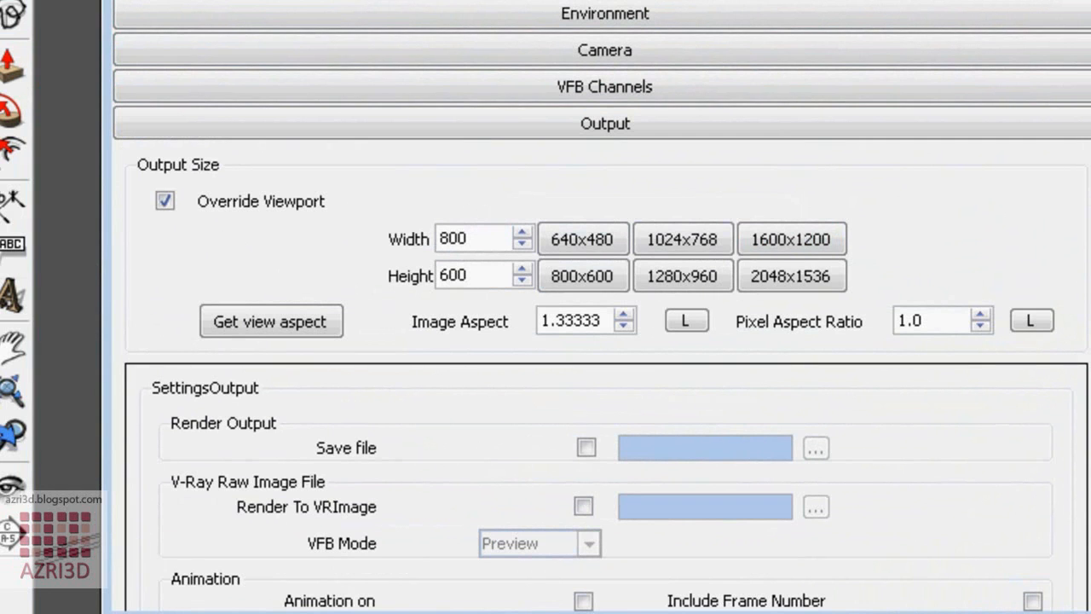
click(252, 321)
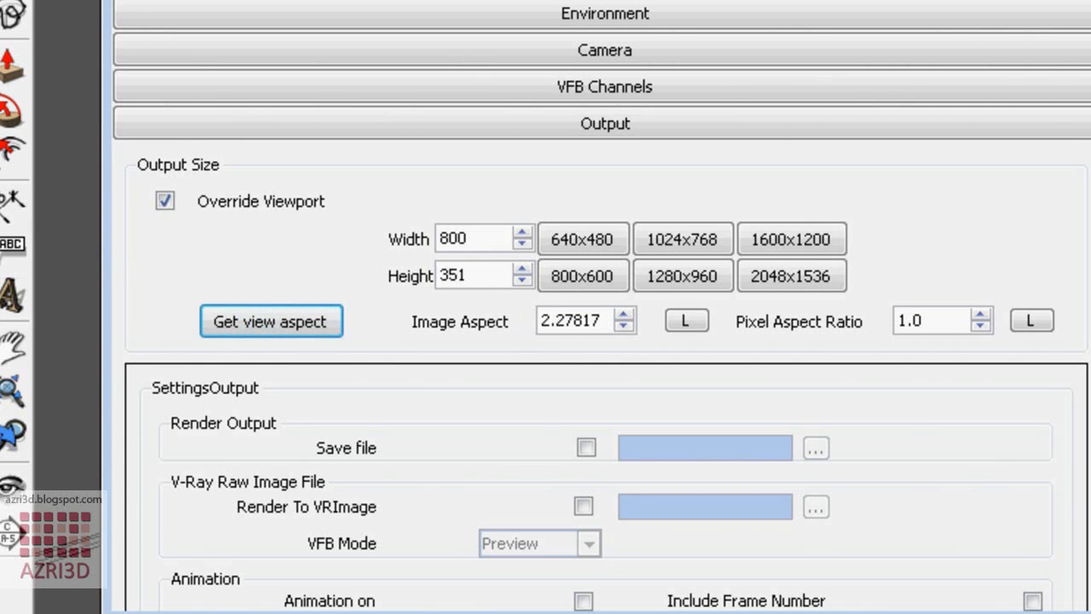
double_click(594, 319)
text(1.7)
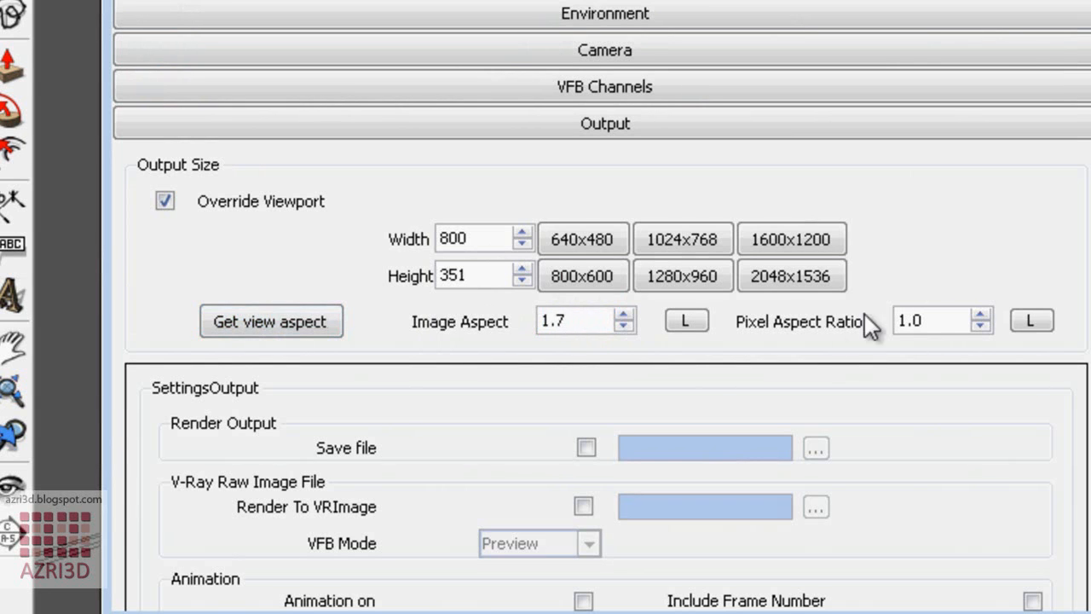
click(698, 324)
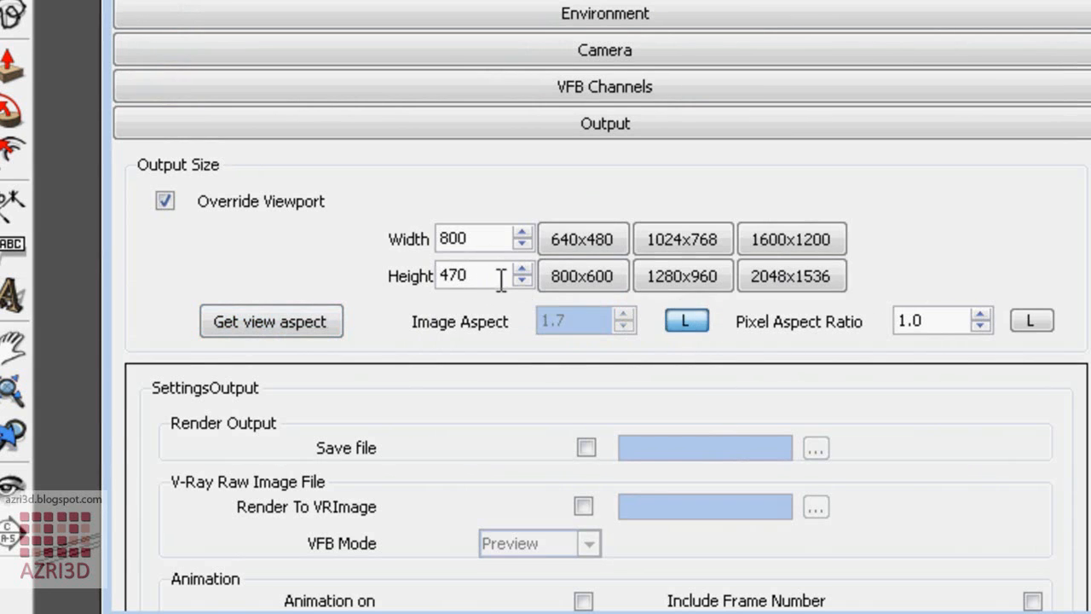
Step: Set the render output width to 1200 and close the Output section
double_click(488, 236)
text(1200)
key(Return)
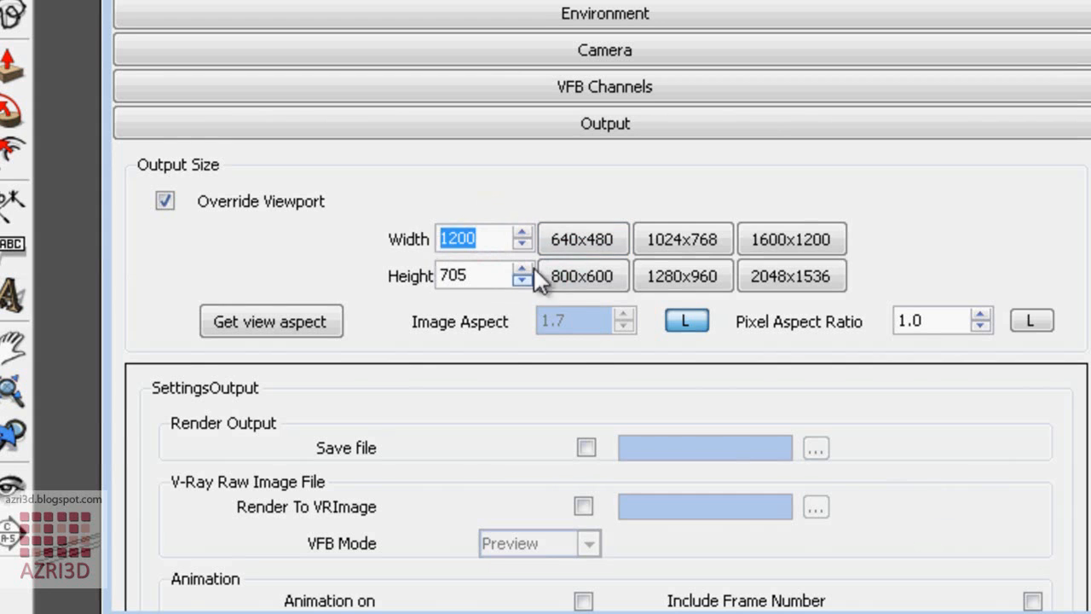
click(858, 127)
Step: In the Indirect Illumination settings, turn on ambient occlusion with a radius of 5 and 15 subdivs
click(827, 199)
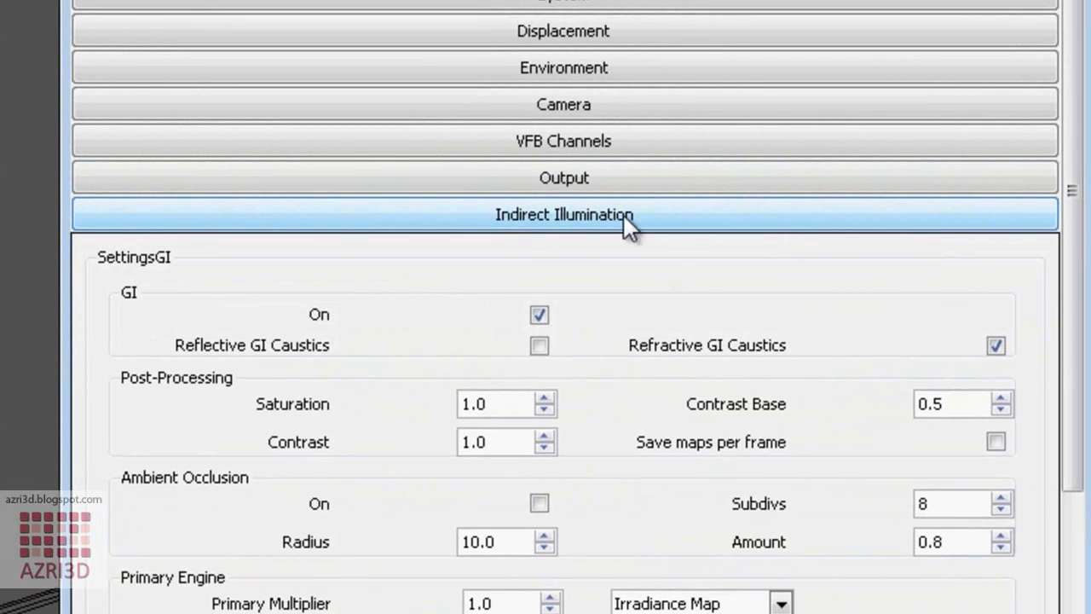
click(638, 274)
scroll(656, 358, down, 3)
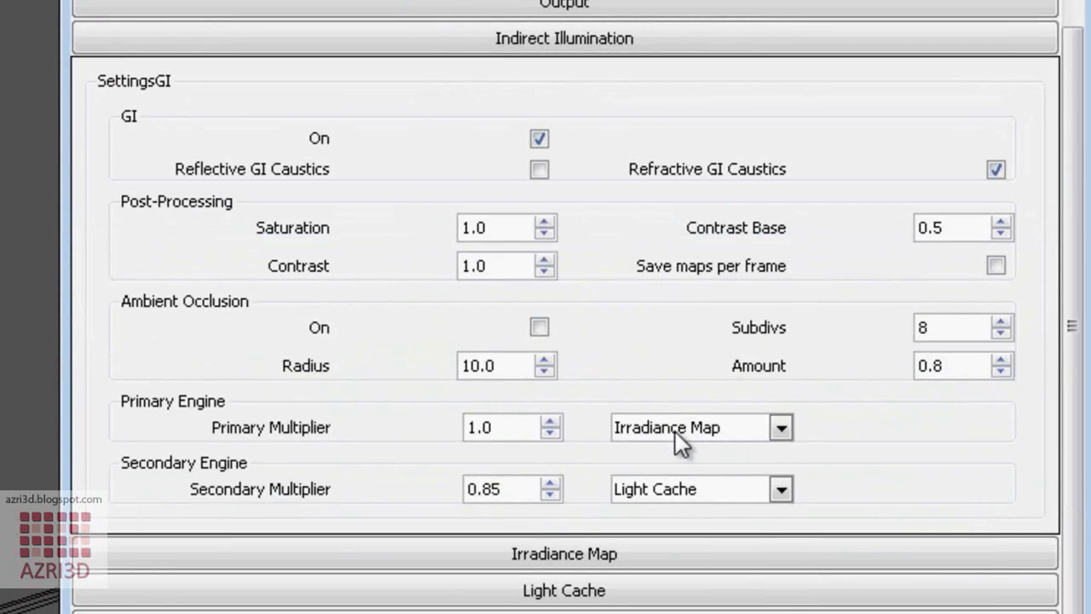
click(539, 328)
double_click(505, 363)
text(5)
double_click(953, 331)
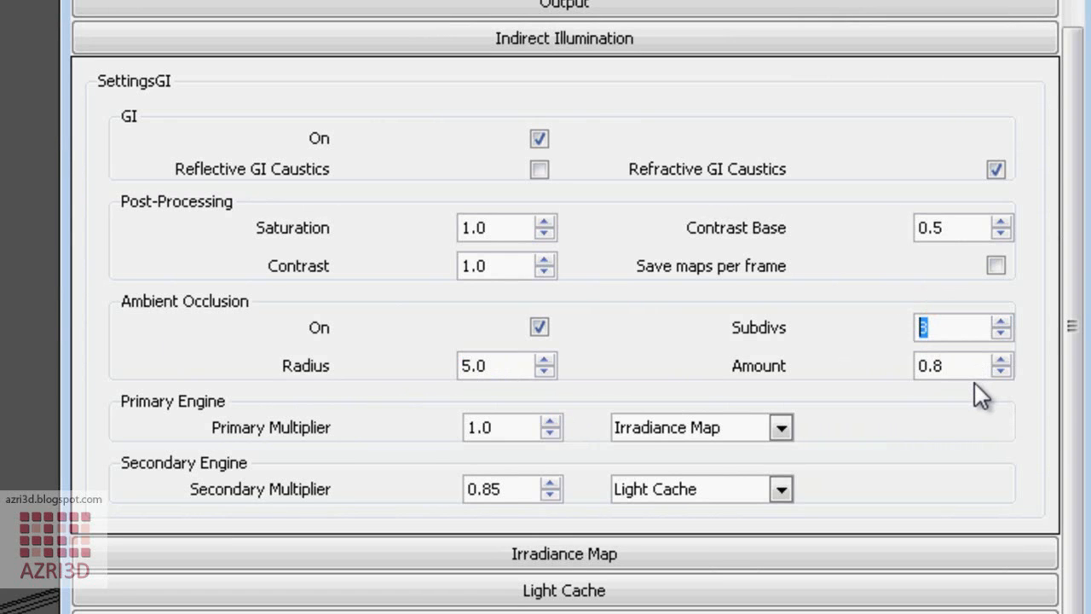
text(15)
Step: Set the secondary engine's multiplier to 0.8 and close the Indirect Illumination section
drag(492, 489, 511, 490)
key(BackSpace)
click(831, 39)
Step: In the Irradiance Map settings, set the min rate to -4, max rate to -3 and color threshold to 0.4
click(831, 250)
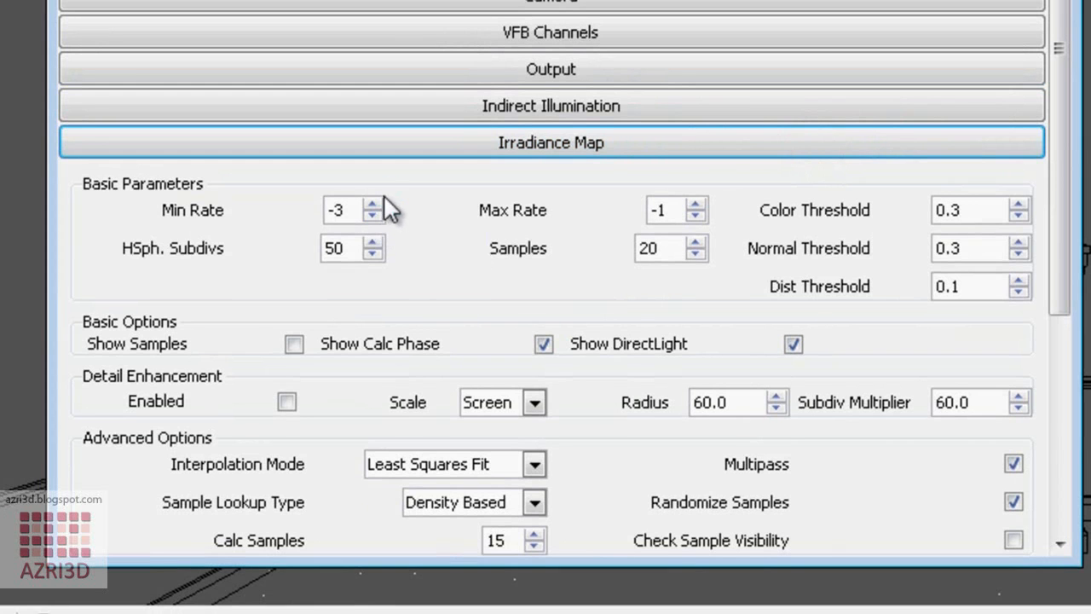
double_click(346, 210)
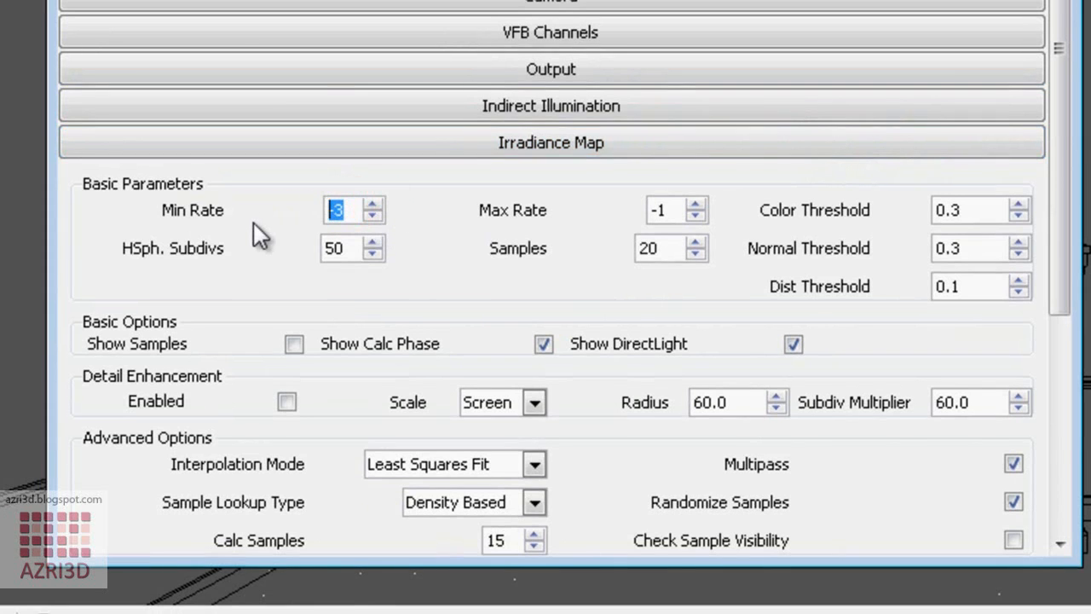
text(-4)
key(Tab)
text(-3)
key(Tab)
text(0.4)
Step: In the Light Cache settings, set the calculation subdivs to 700
click(517, 282)
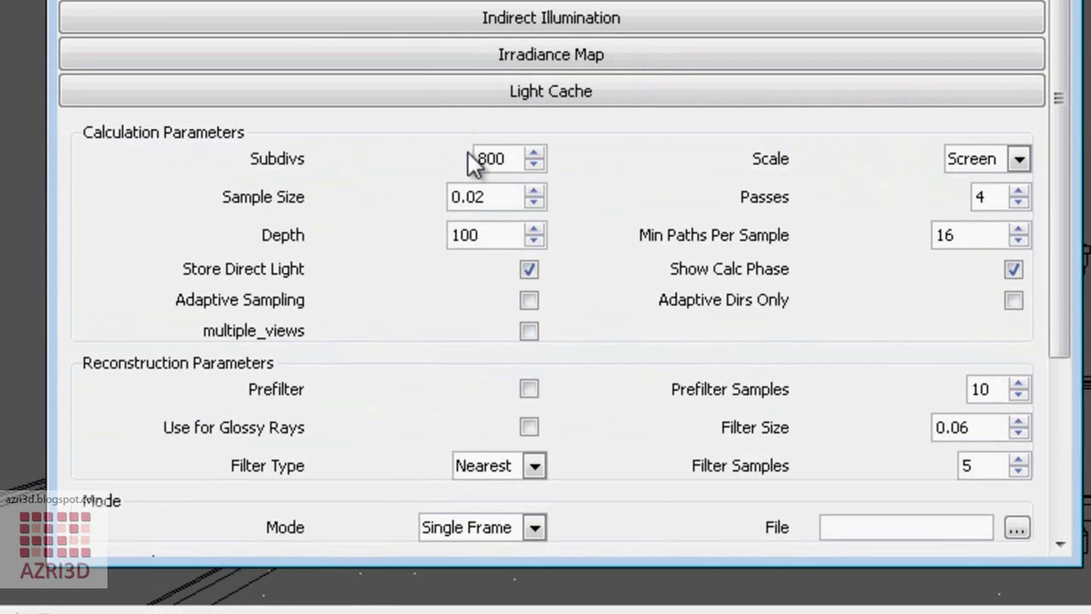
double_click(510, 155)
text(700)
key(Return)
Step: In the DMC Sampler settings, set the path sampler type to Legacy, then close the section
click(674, 253)
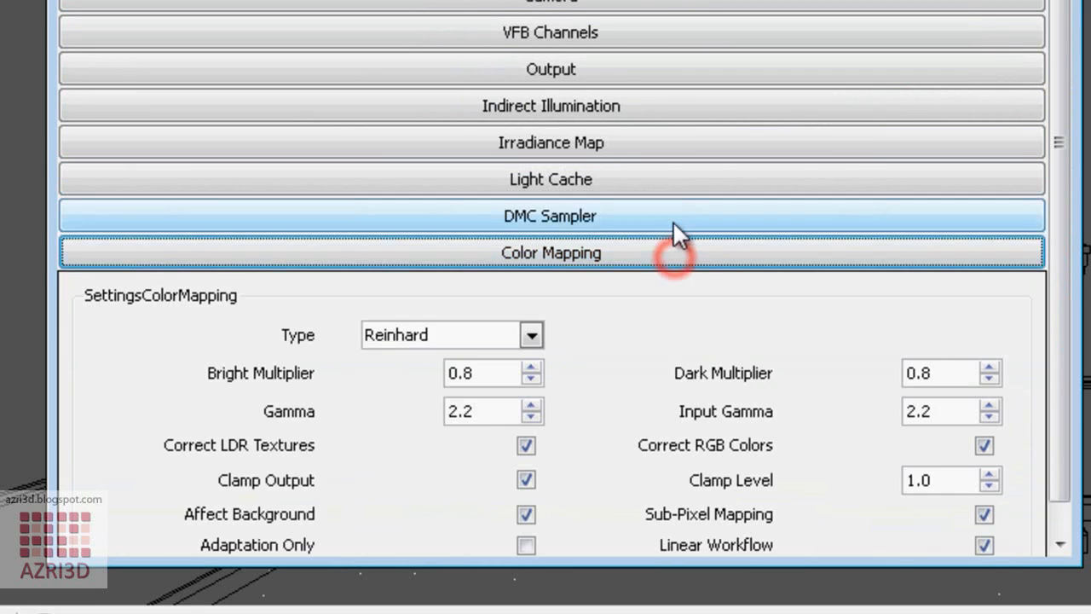
click(673, 221)
click(647, 431)
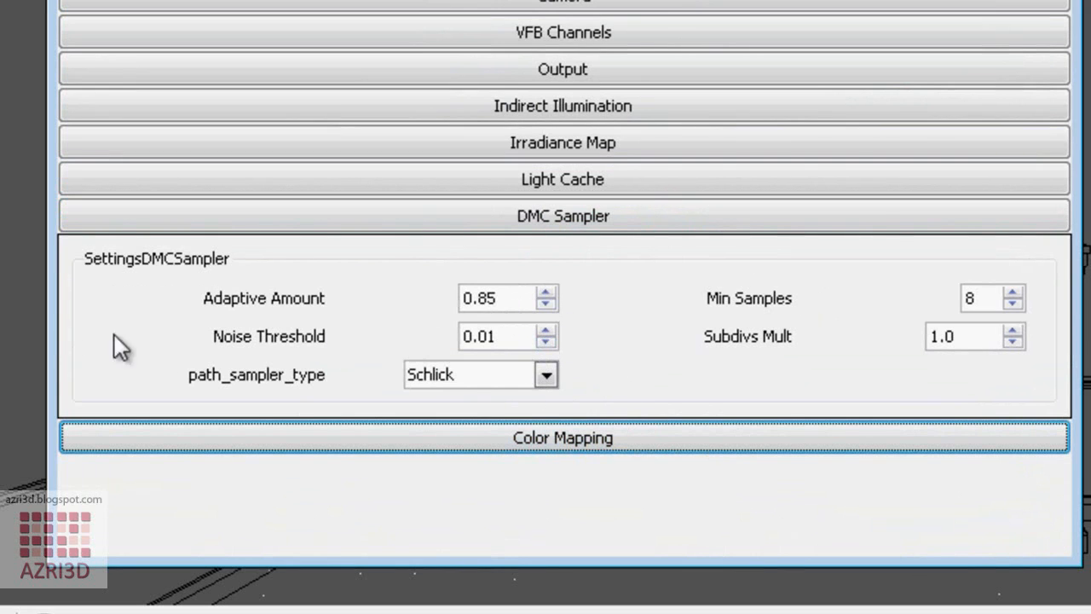
double_click(485, 337)
double_click(485, 337)
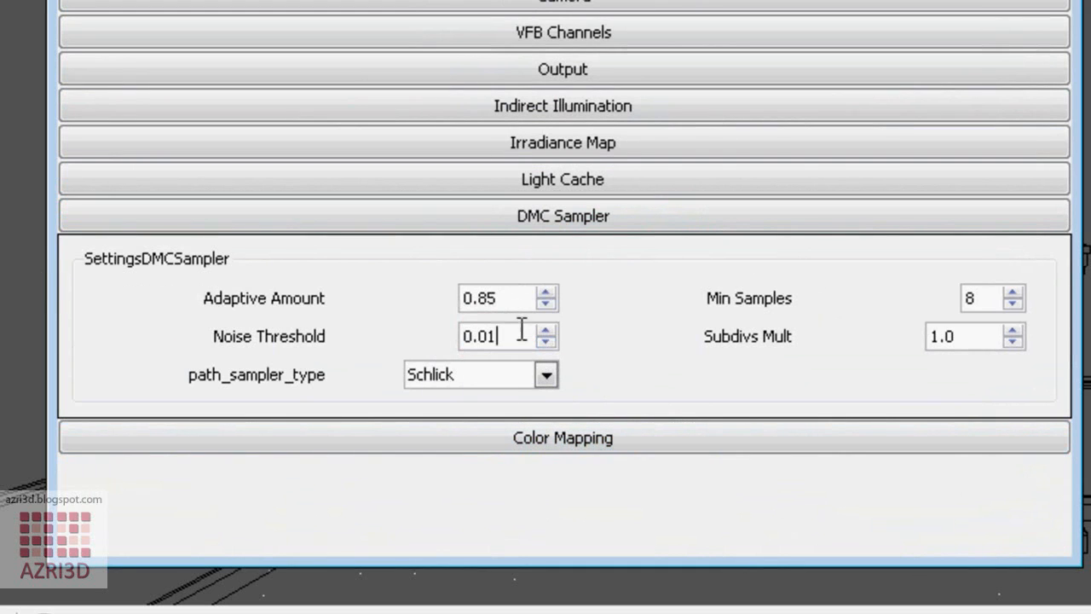
click(492, 380)
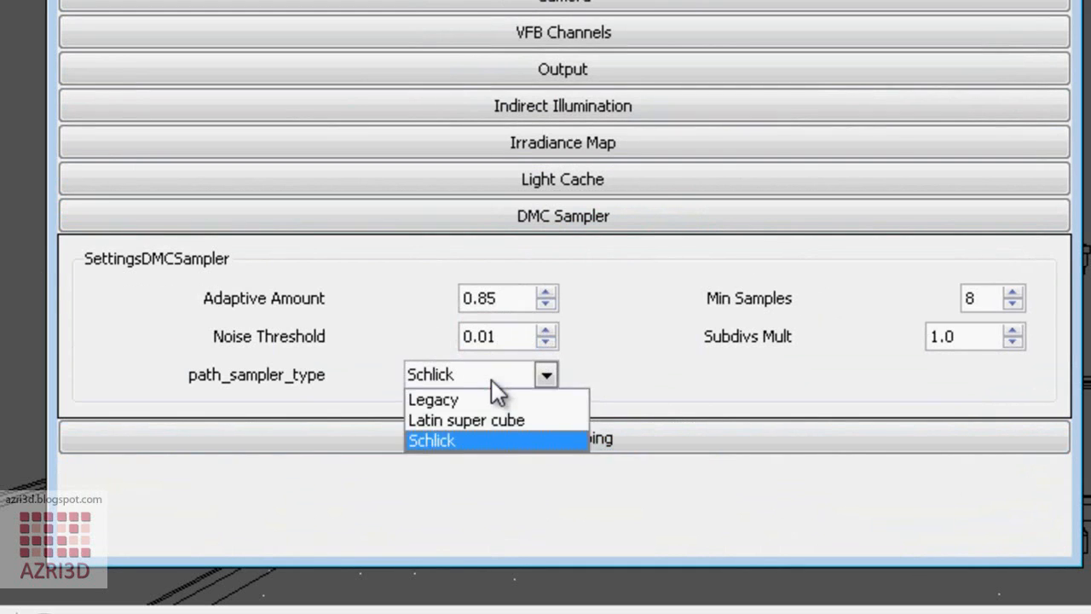
click(527, 402)
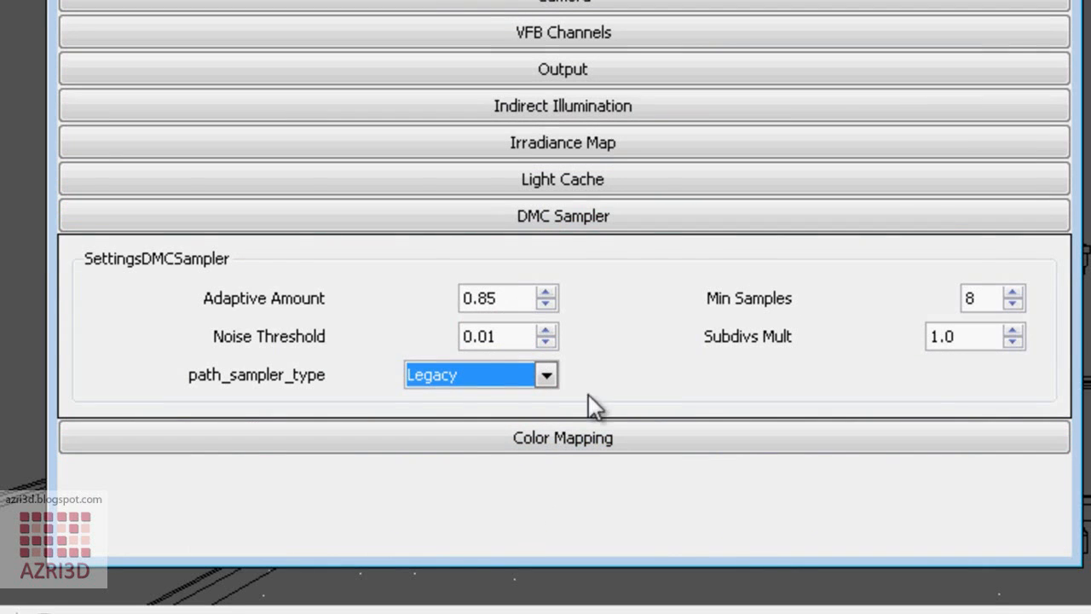
click(594, 215)
Step: Set the color mapping type to Exponential with both the bright and dark multipliers at 1
click(621, 252)
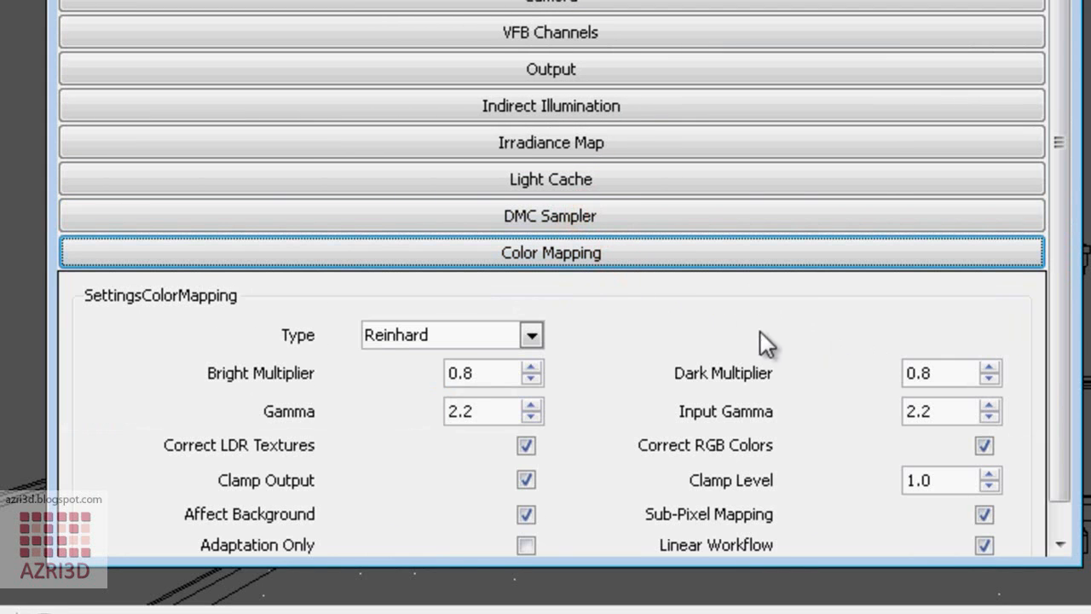
click(531, 335)
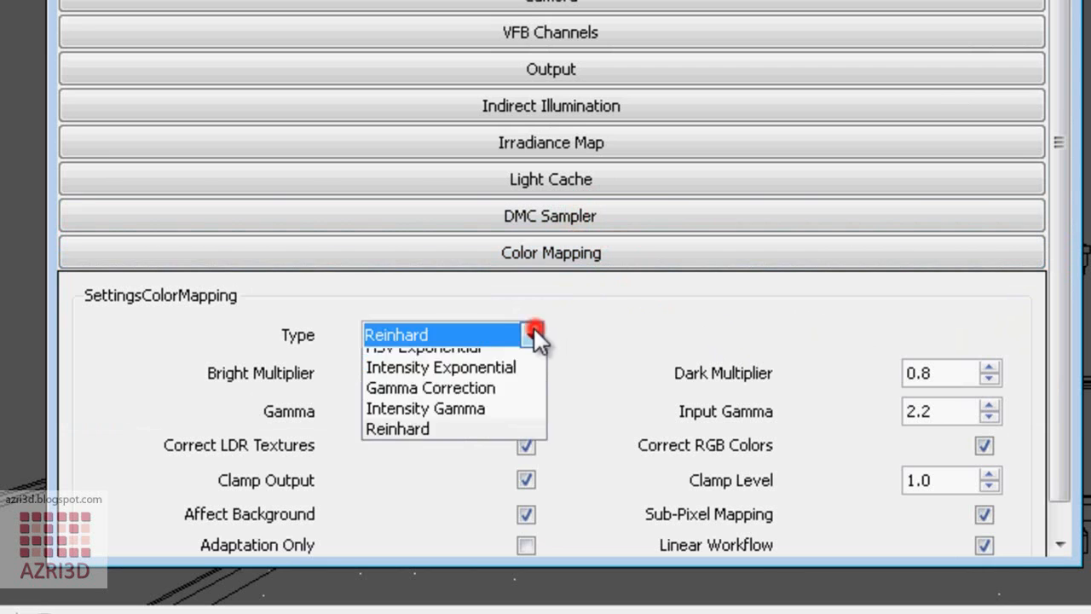
click(530, 378)
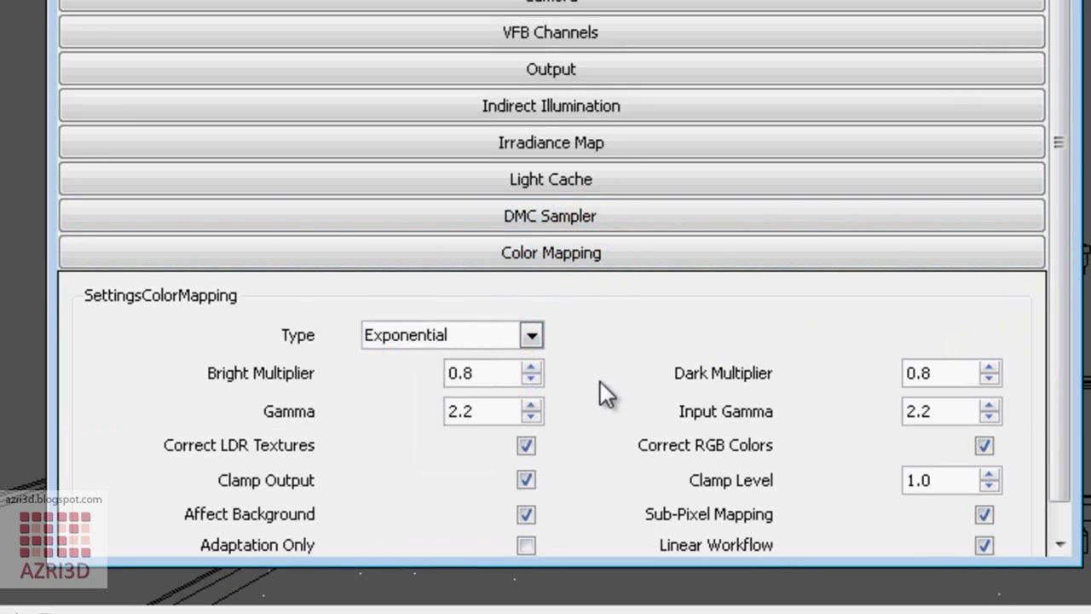
double_click(483, 373)
text(1)
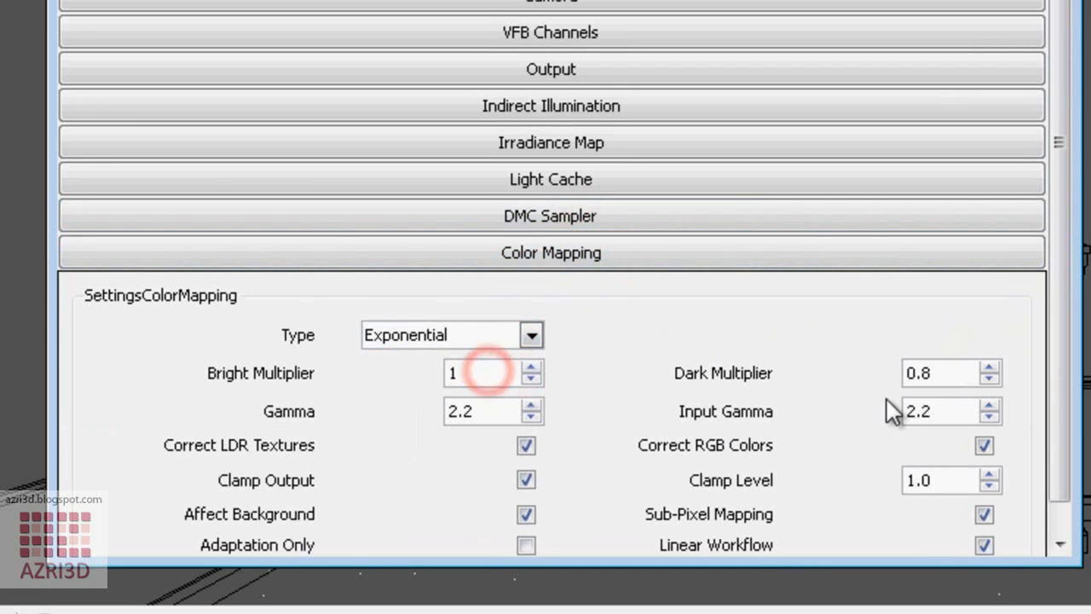
double_click(963, 373)
text(1)
click(669, 321)
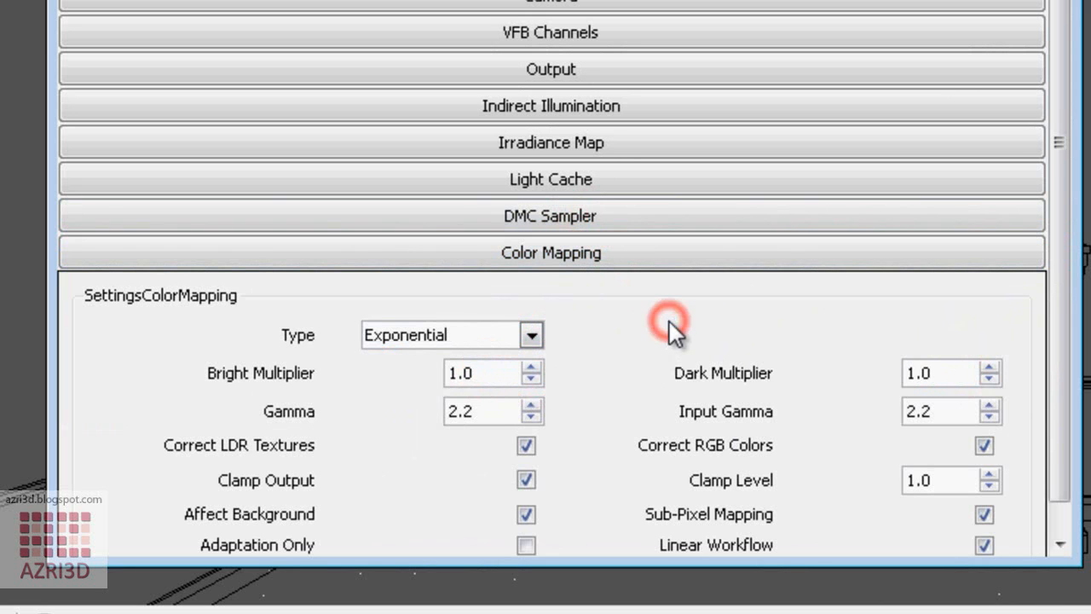
scroll(669, 321, down, 1)
click(525, 451)
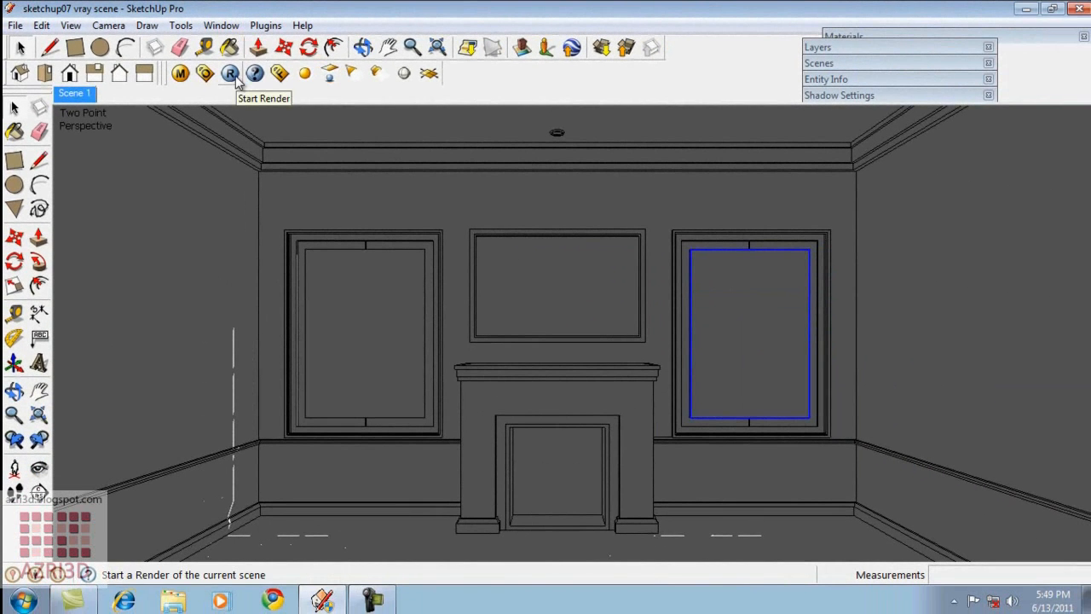
Step: In the system preferences, assign the shortcut Shift+Q to the Plugins/V-Ray/Render command and accept the change
click(222, 28)
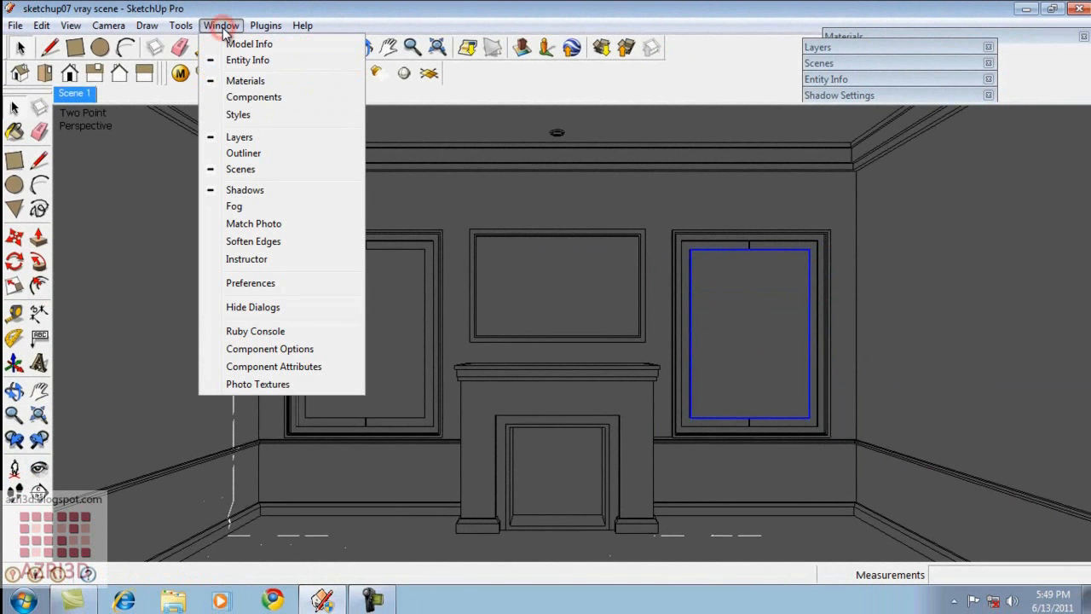
click(278, 285)
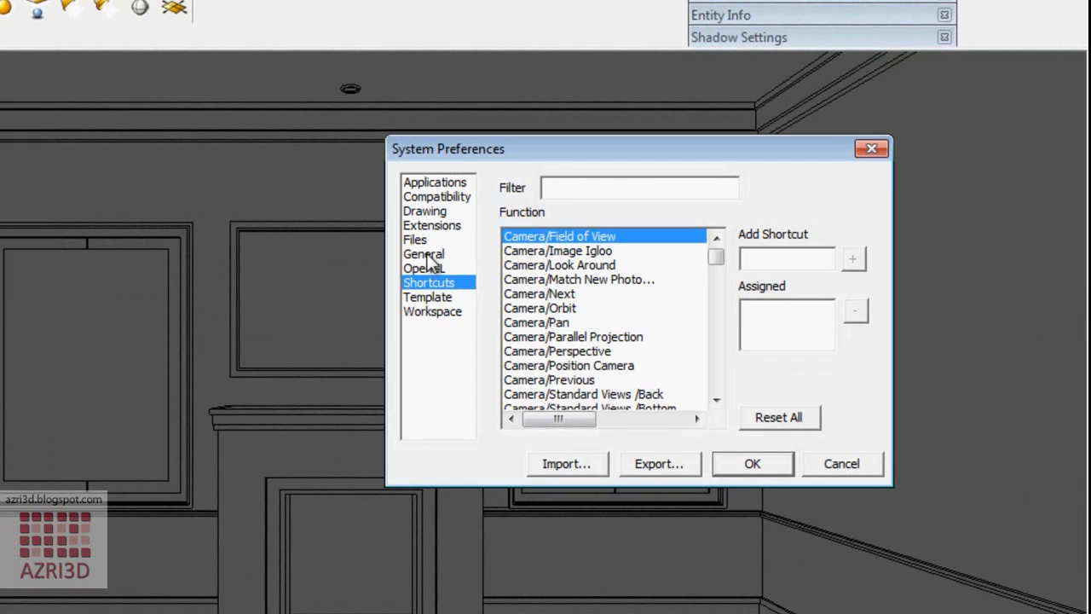
click(434, 198)
click(430, 283)
click(555, 381)
click(555, 393)
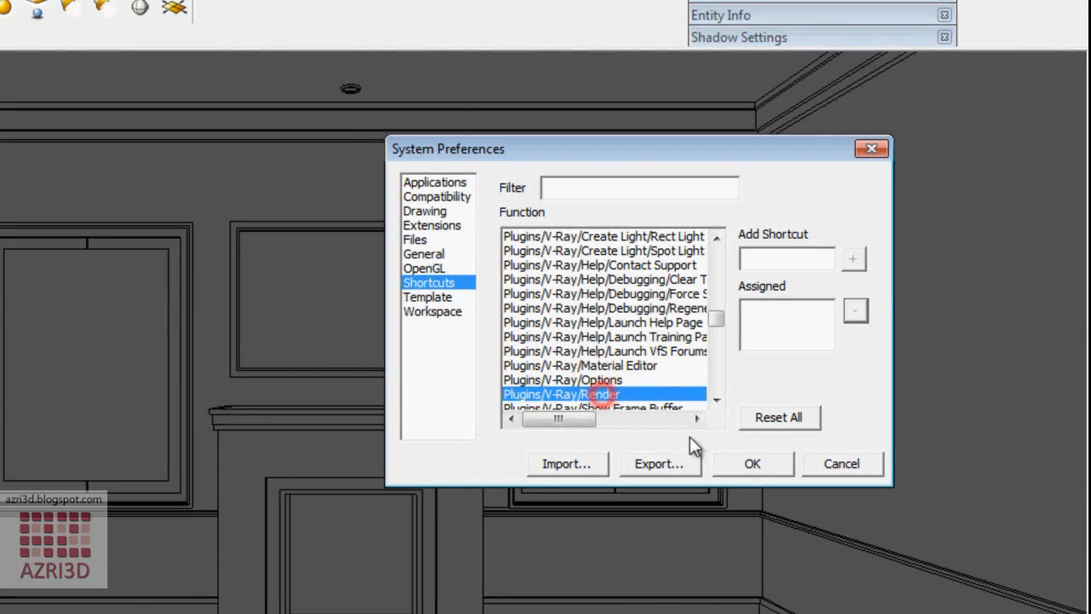
scroll(546, 409, down, 1)
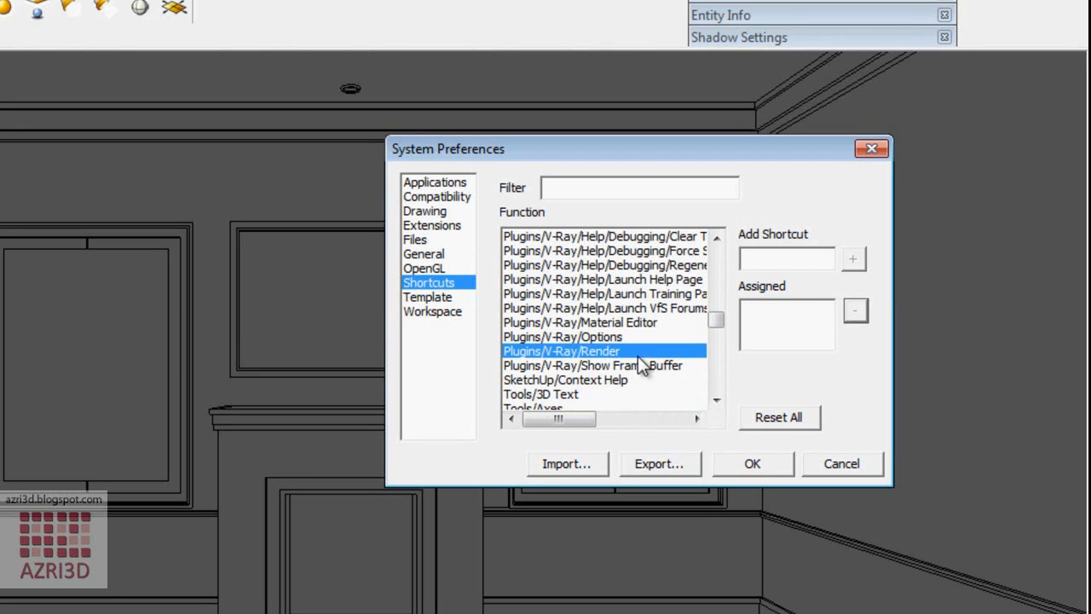
click(785, 257)
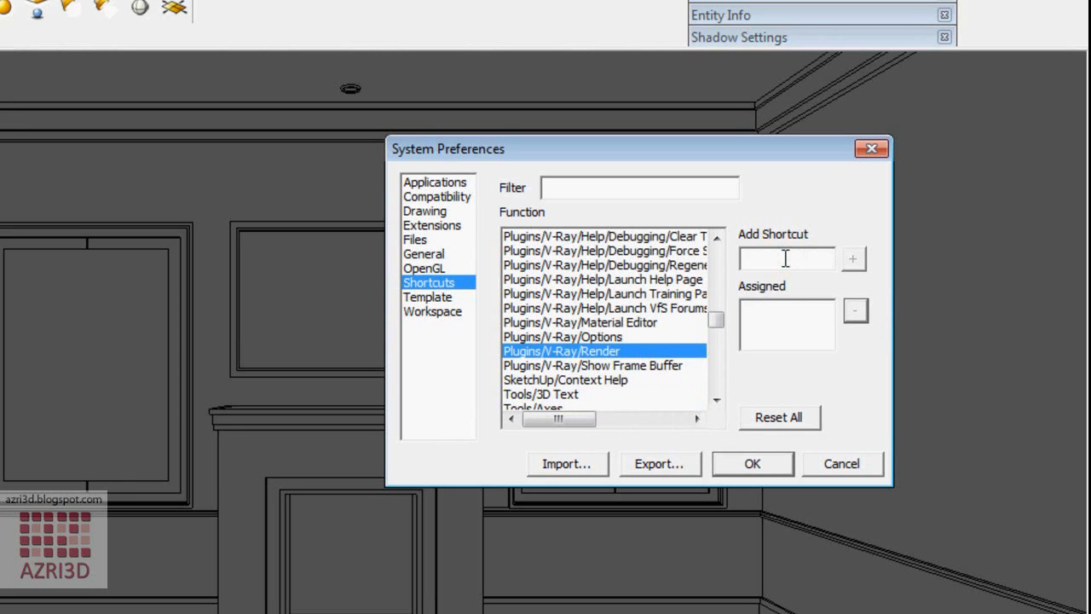
key(shift+q)
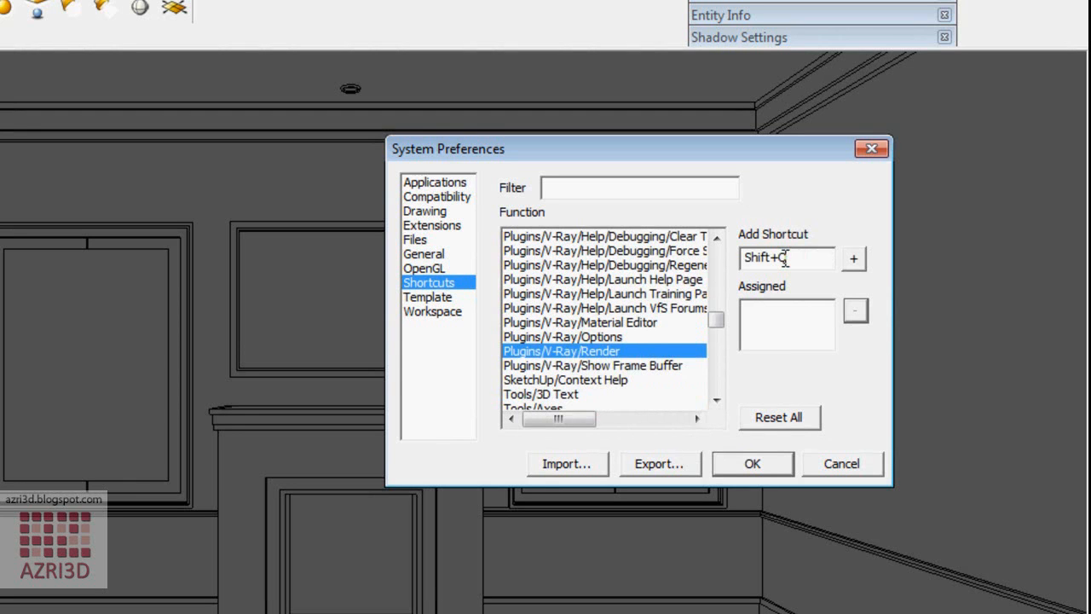
click(855, 262)
click(778, 467)
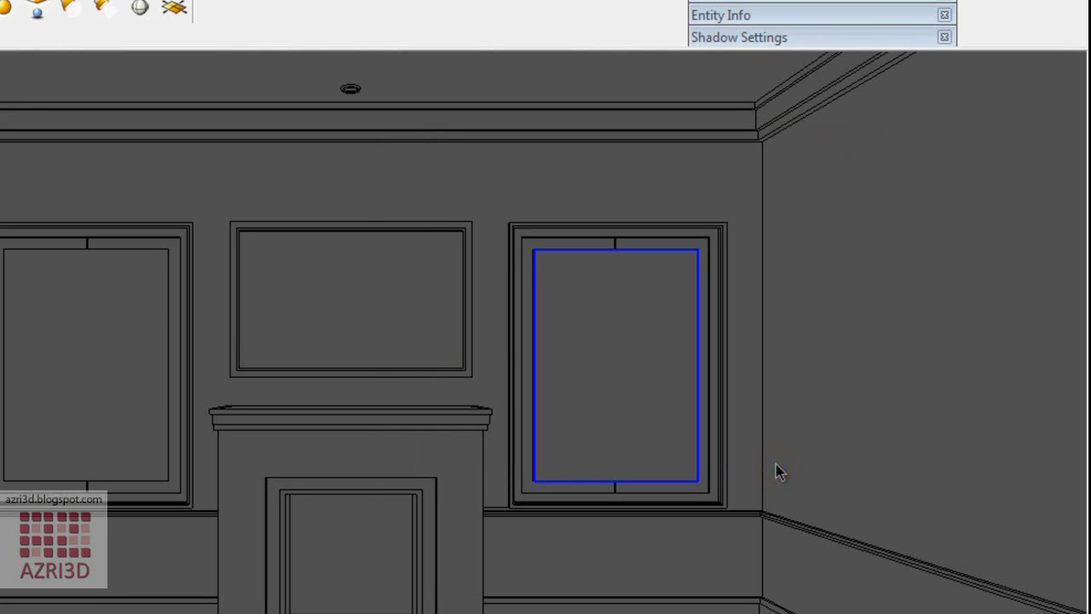
click(812, 463)
click(697, 584)
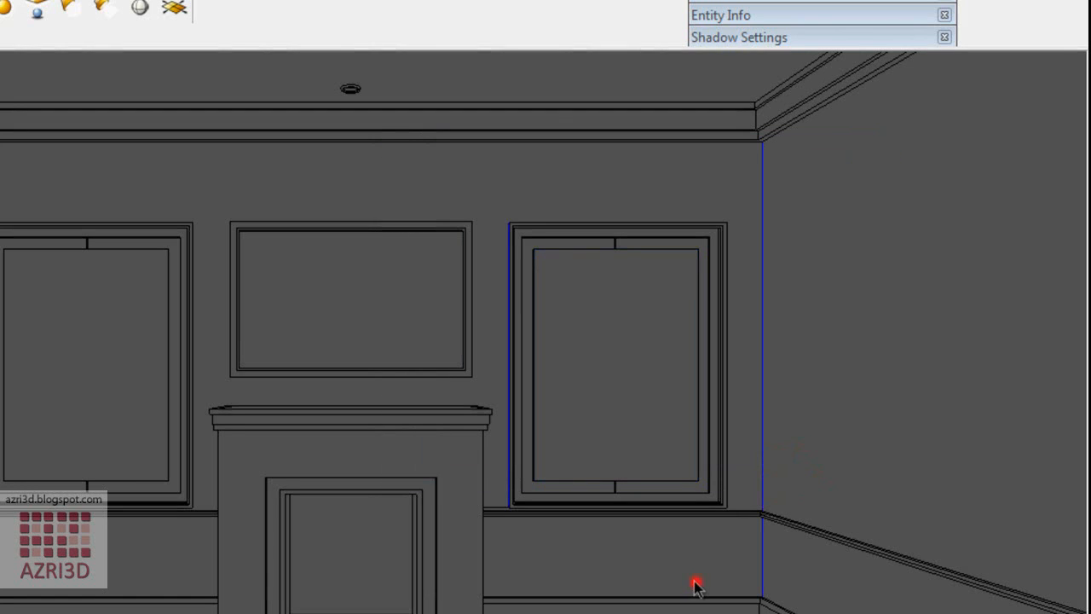
click(424, 22)
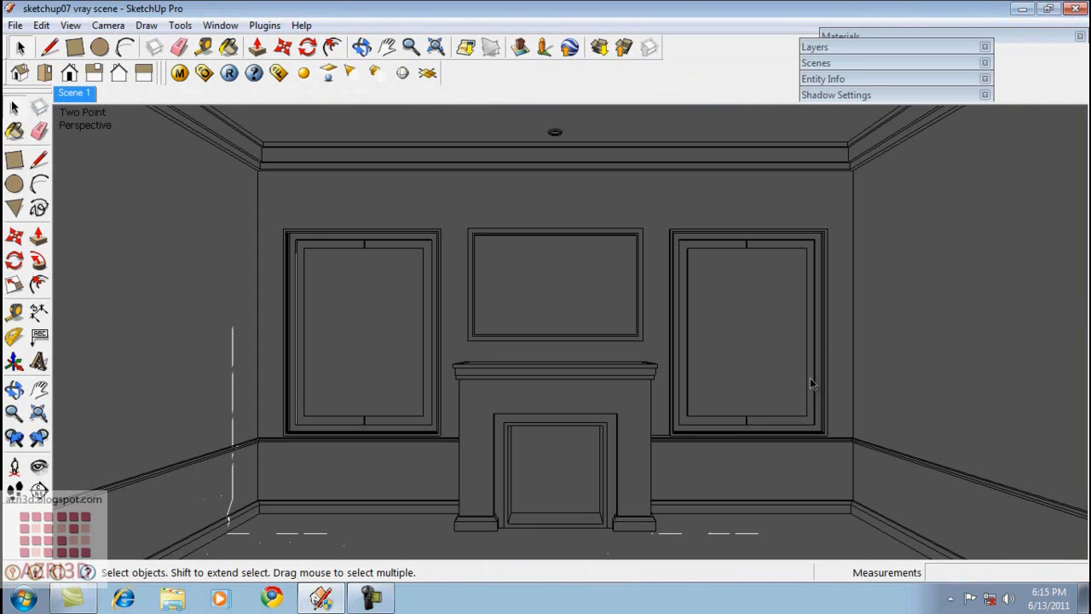
Step: Paint the ceiling, walls and trim of the room with the 0011_Seashell color from the Colors-Named collection
click(852, 37)
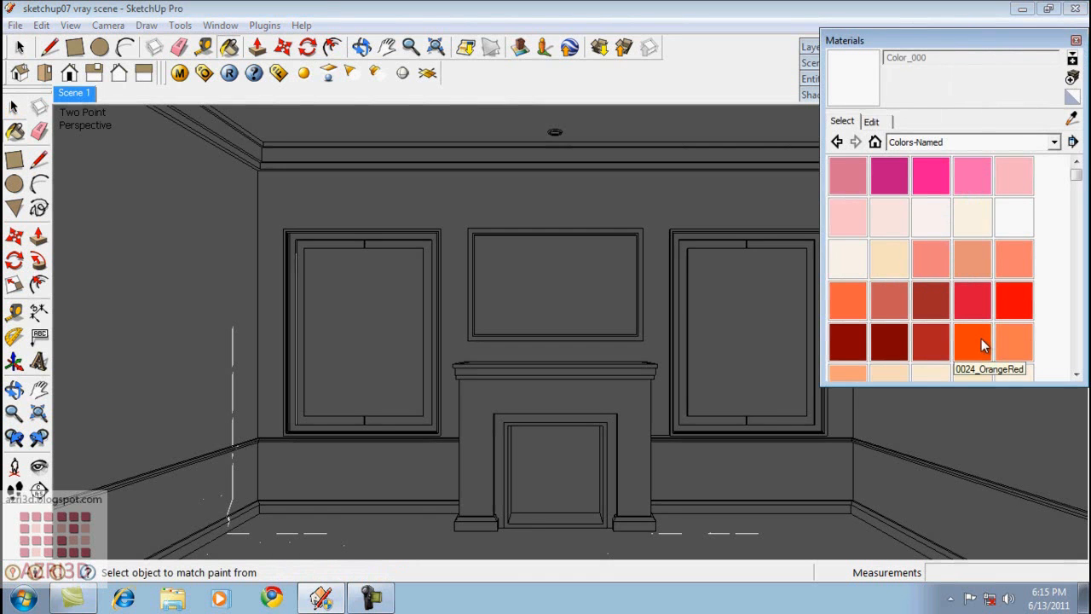
click(850, 263)
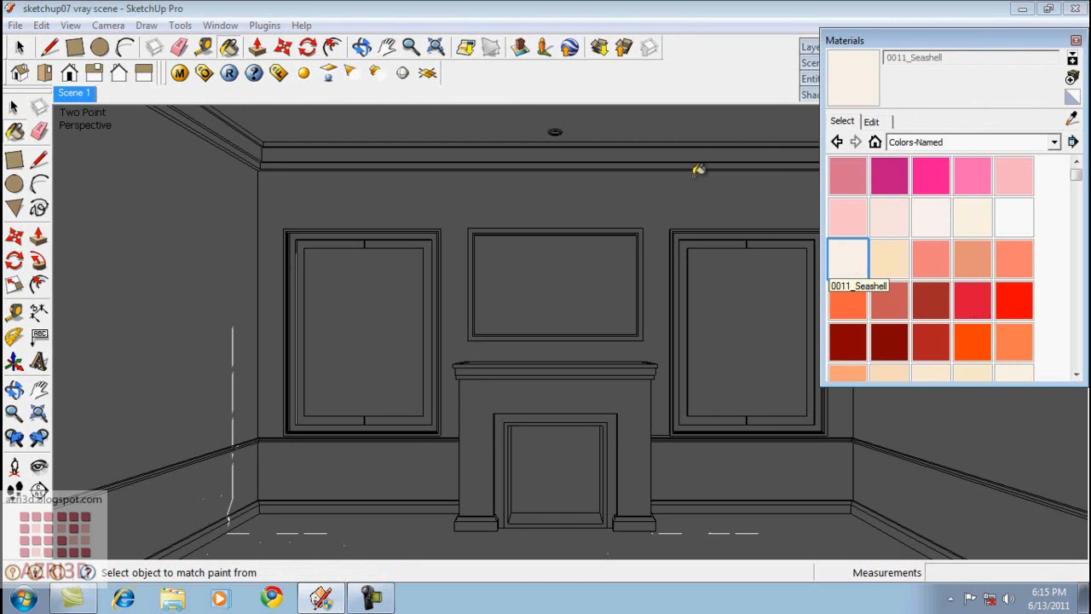
click(669, 159)
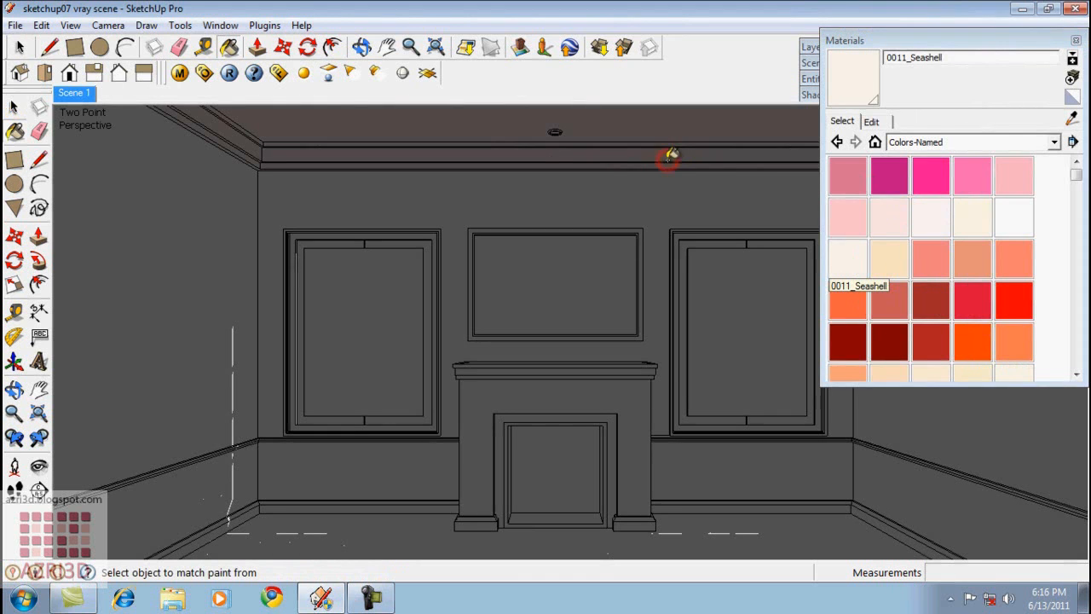
click(658, 198)
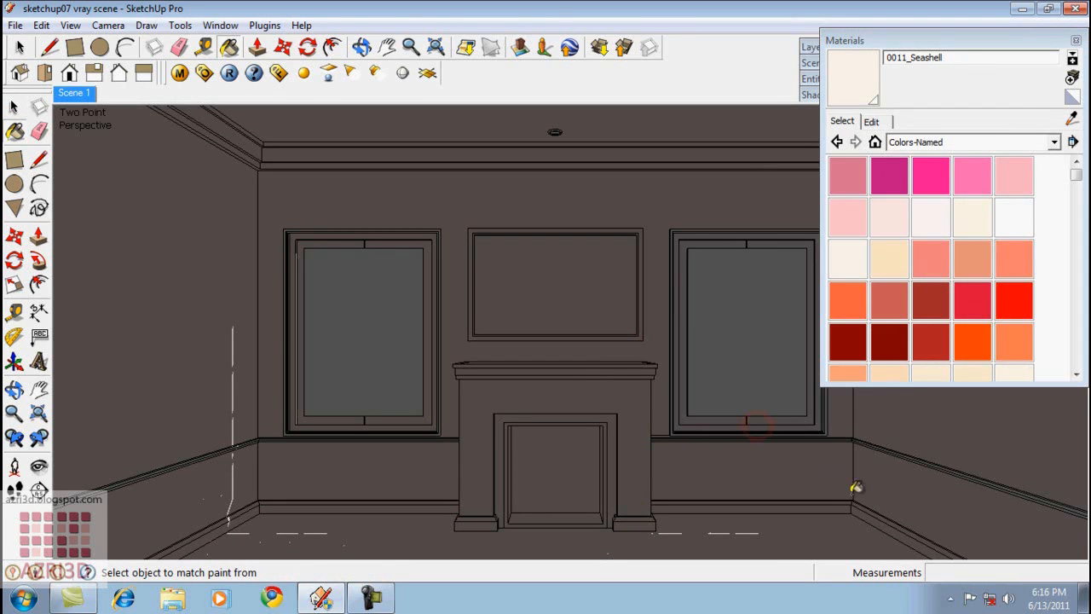
Step: Open the texture editor for the background color in the Environment section of the V-Ray render options
click(204, 72)
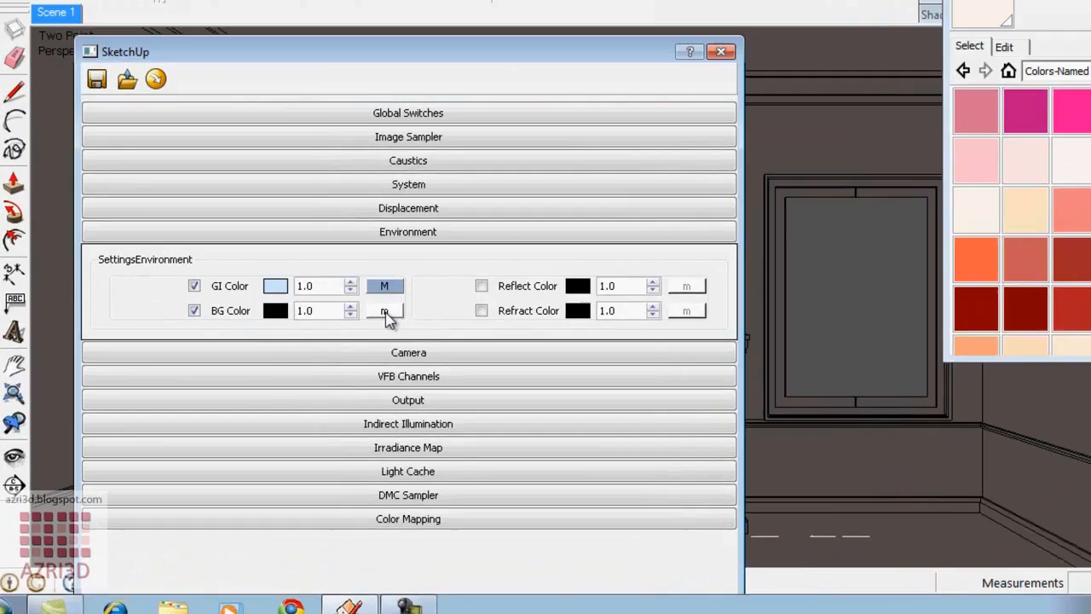
click(351, 345)
Step: Try a TexBitmap texture for the background, switching its UVW type to UVWGenEnvironment and back to UVWGenChannel
click(129, 264)
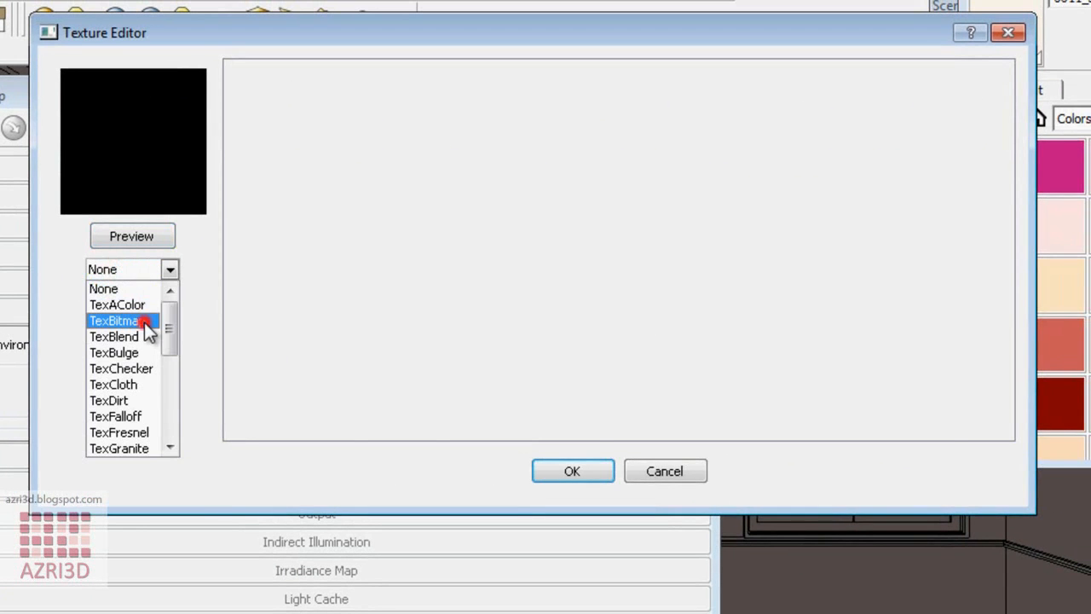
click(144, 322)
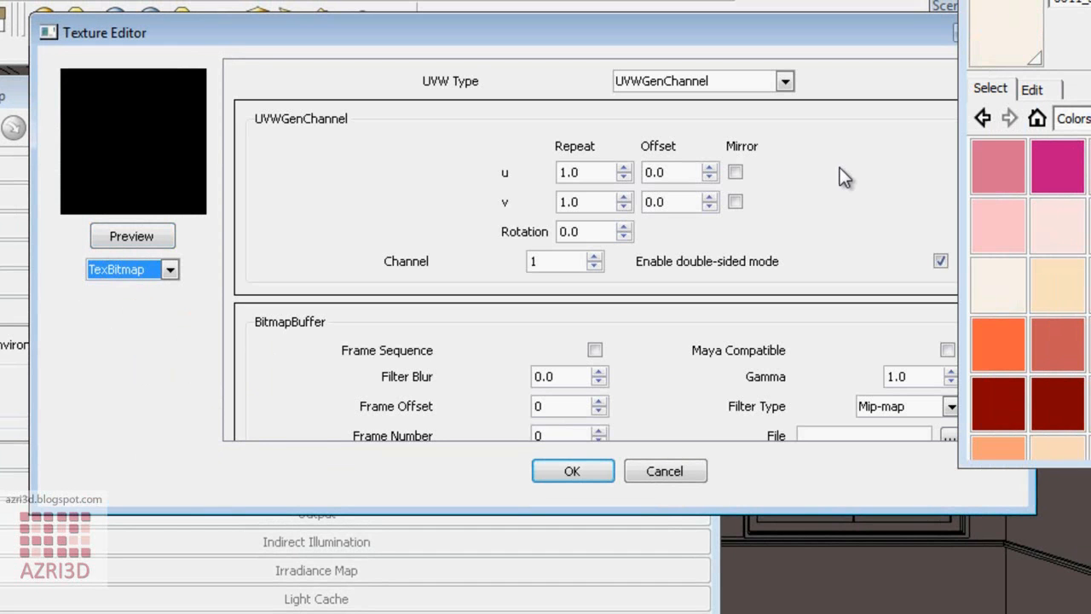
click(840, 175)
scroll(844, 183, down, 3)
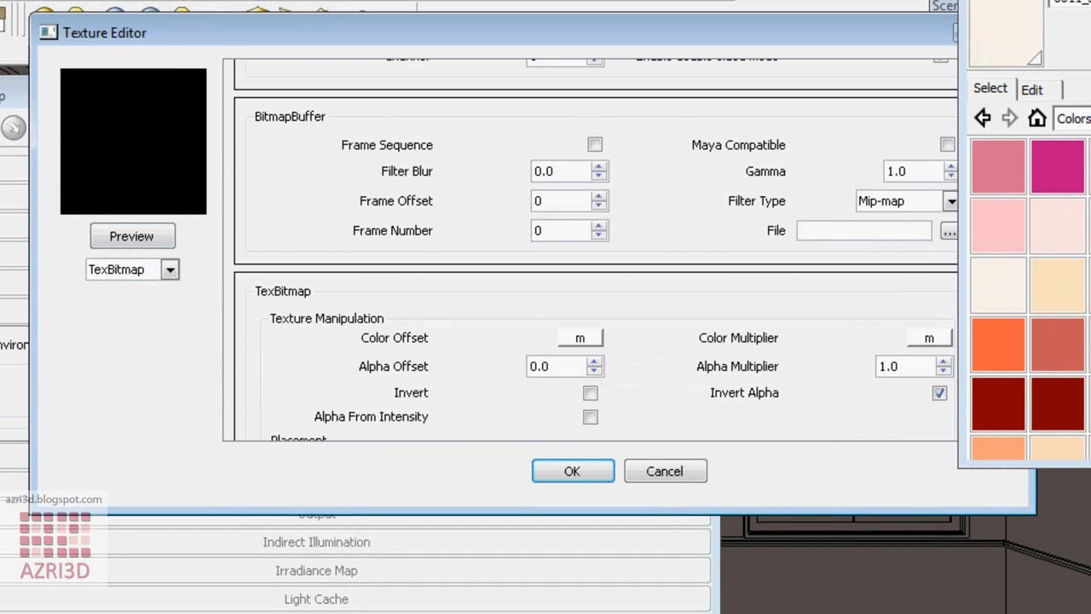
click(1090, 1)
click(949, 231)
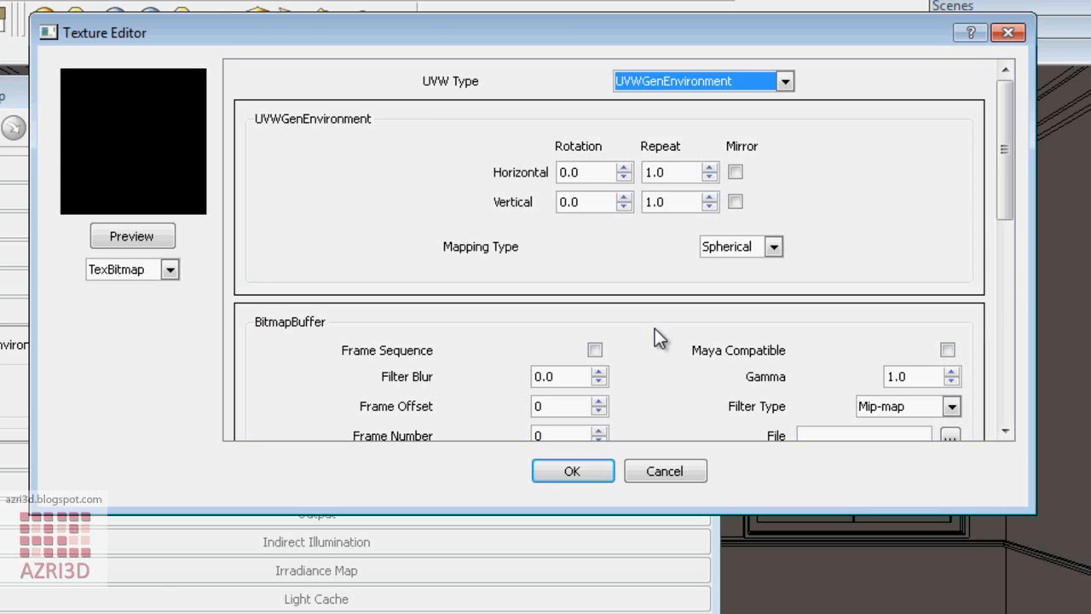
click(710, 81)
click(707, 100)
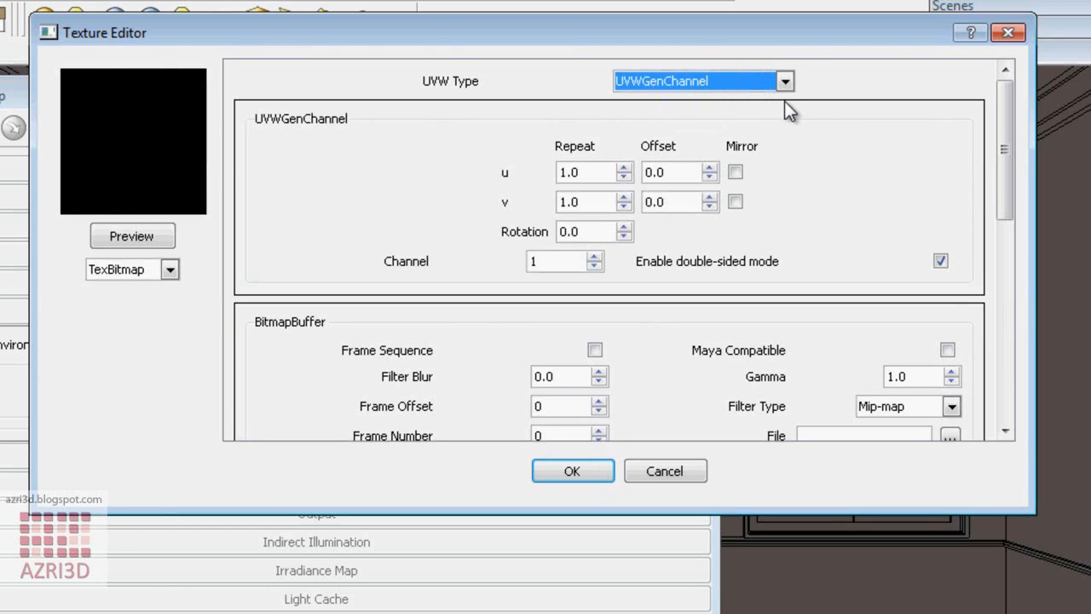
Step: Set the background texture type to TexSky
click(136, 269)
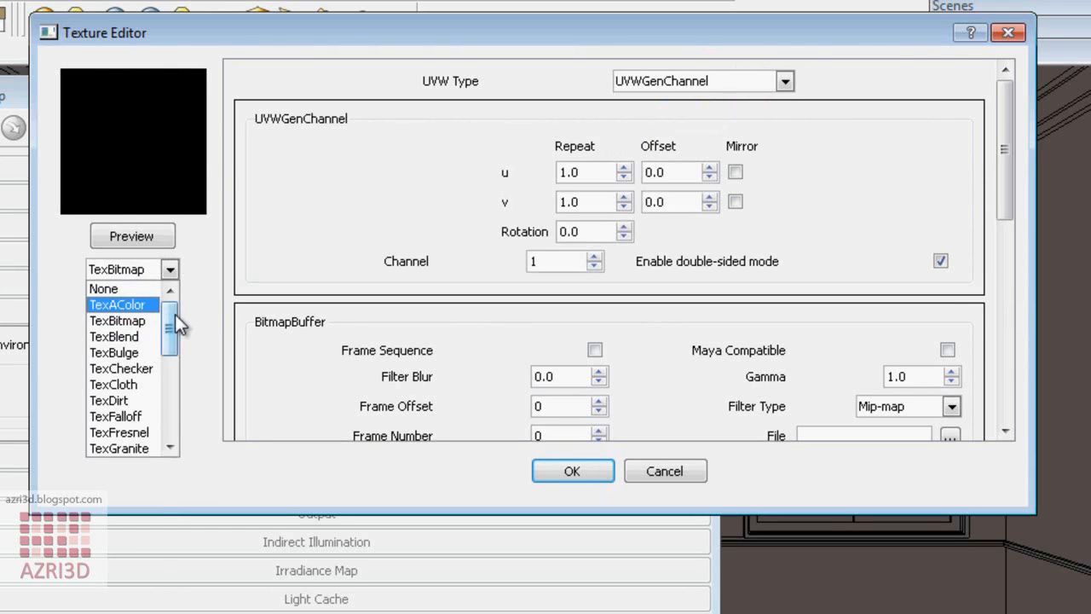
drag(175, 314, 175, 366)
click(134, 402)
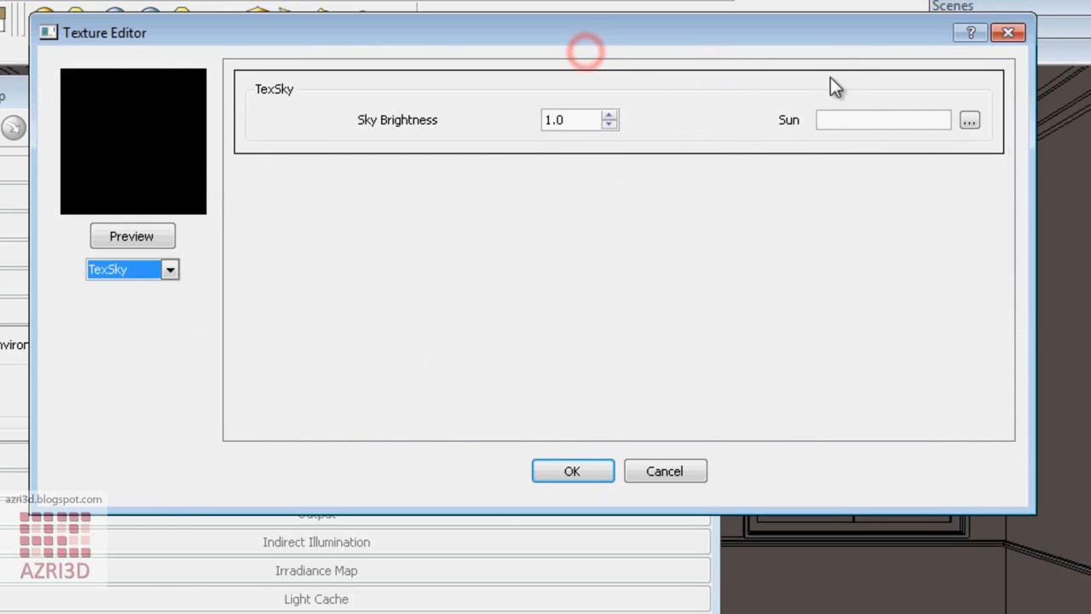
Step: Link the sky texture's sun to the /SunLight plugin and accept the texture settings
click(971, 120)
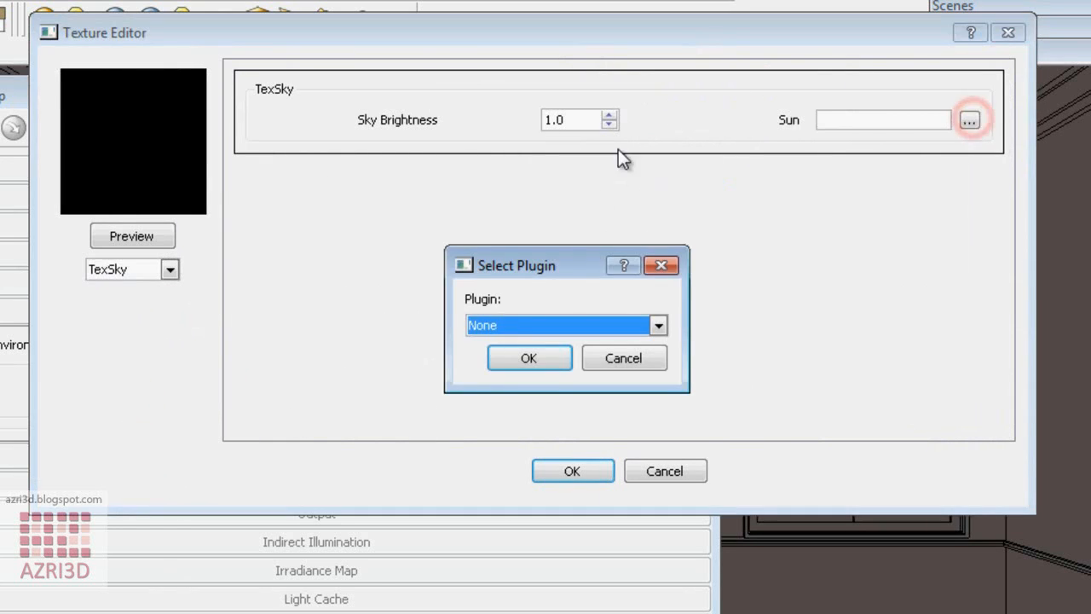
click(552, 325)
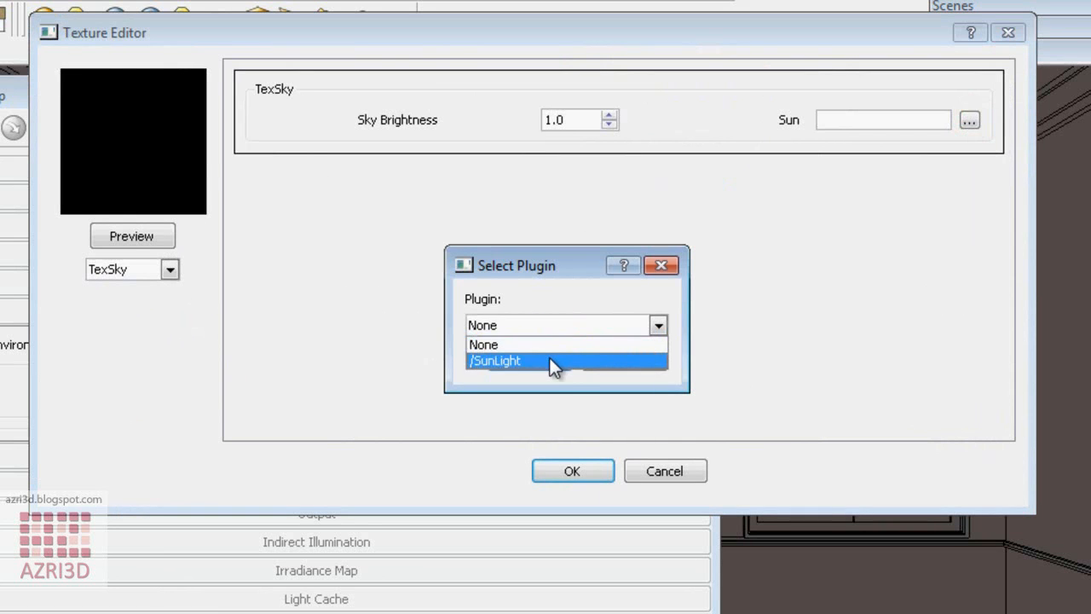
click(552, 361)
click(504, 325)
click(555, 361)
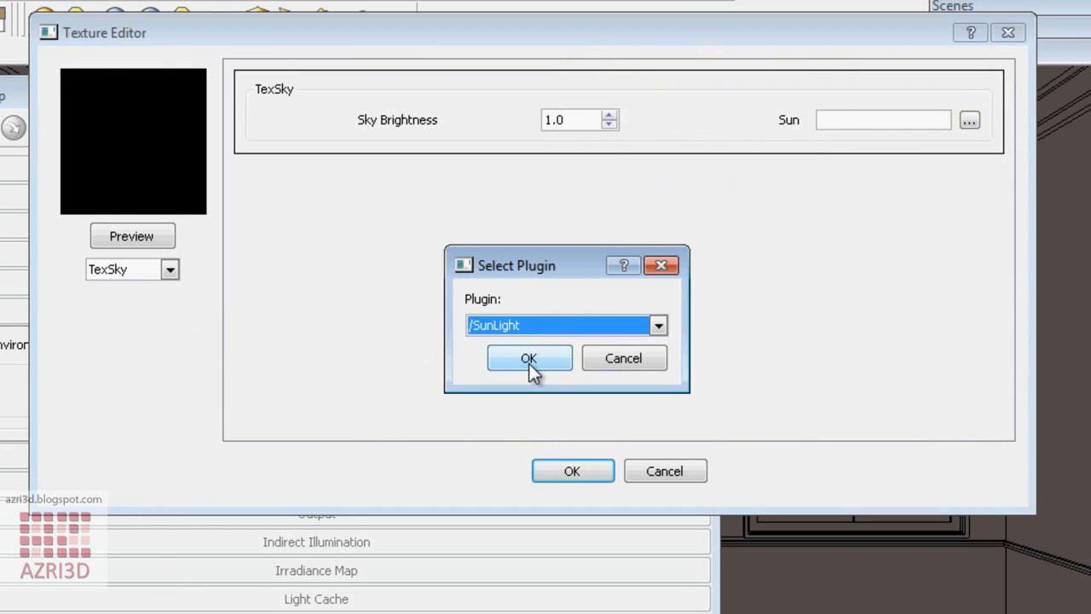
click(529, 358)
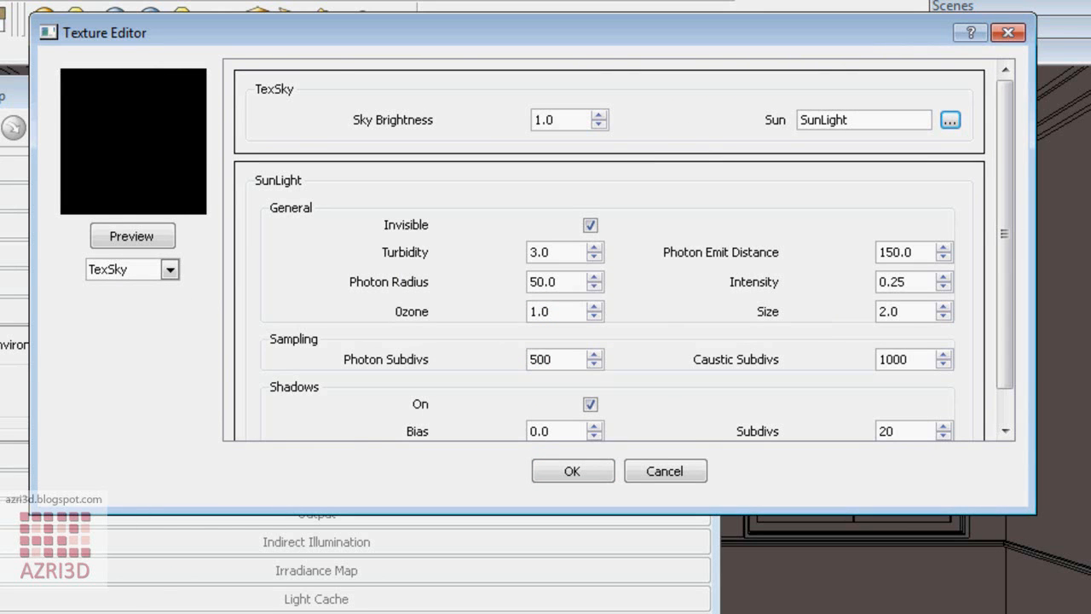
drag(338, 49, 703, 34)
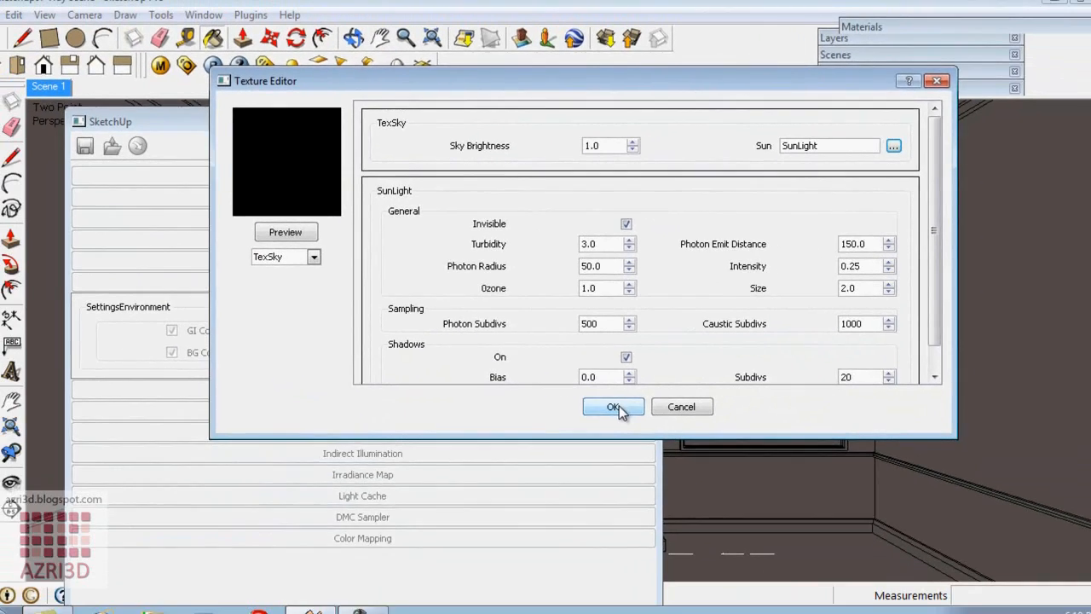
click(939, 456)
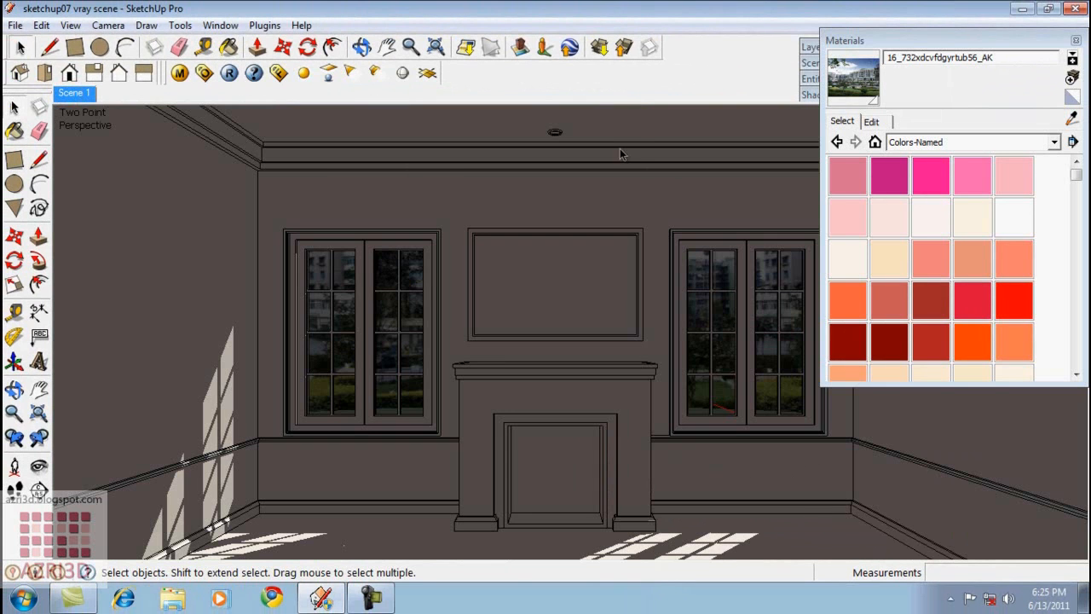
Step: Render the room with V-Ray to check the lighting, then close the frame buffer
click(230, 72)
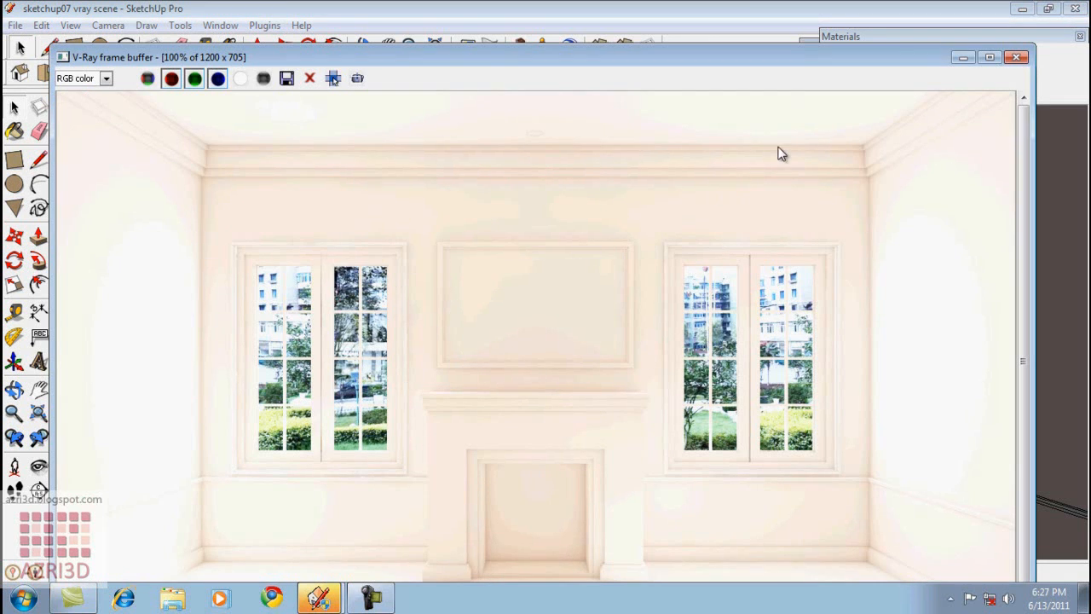
click(1017, 57)
Step: Draw a V-Ray rectangle light across the fireplace opening, from its upper-left inner corner to its lower-right one
click(596, 429)
scroll(597, 429, up, 6)
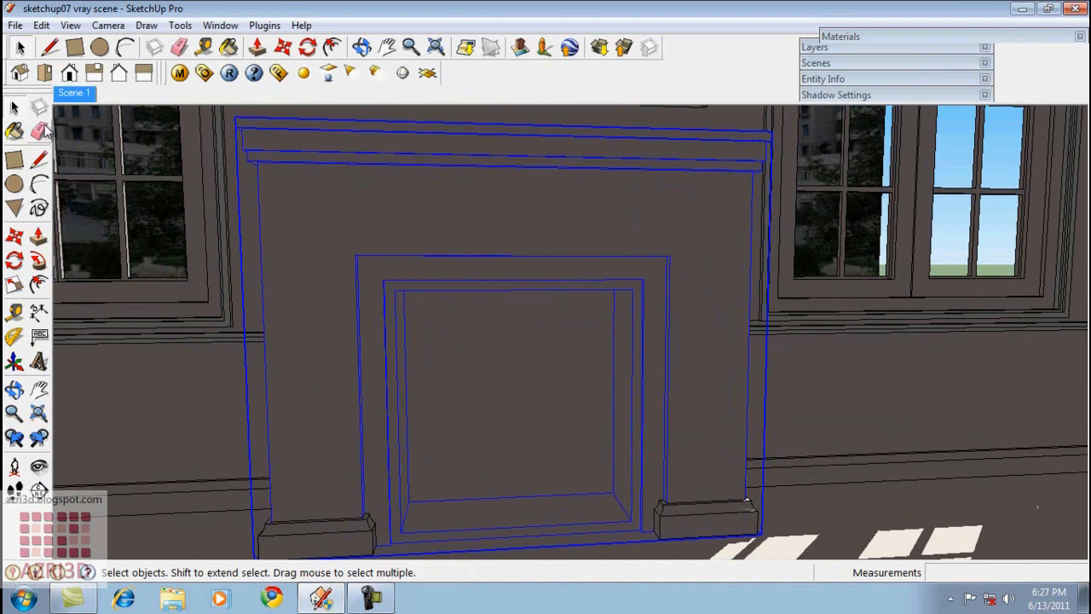
click(533, 77)
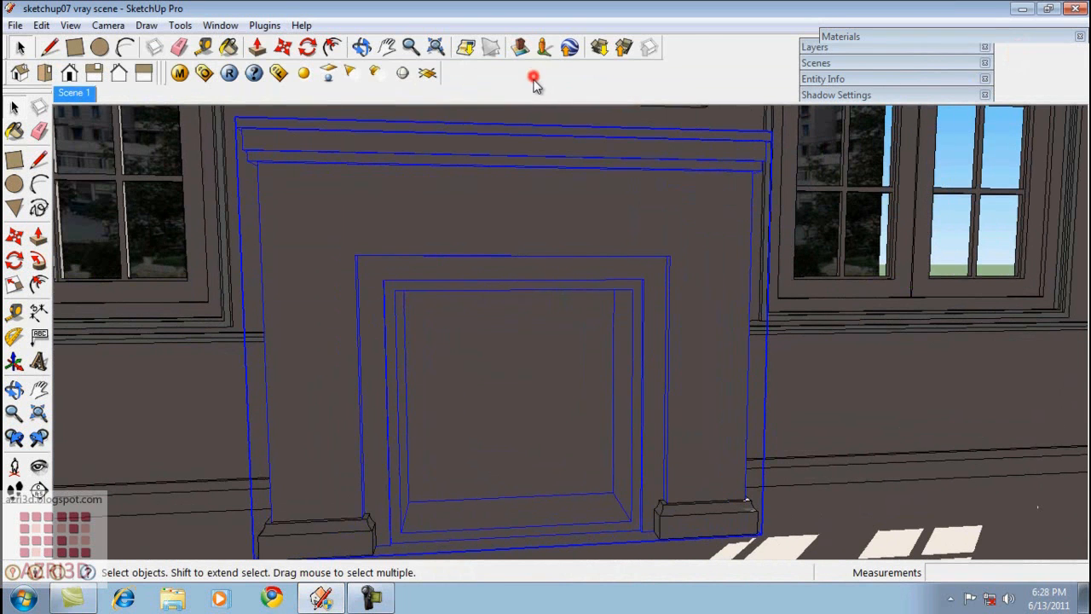
click(329, 73)
click(396, 292)
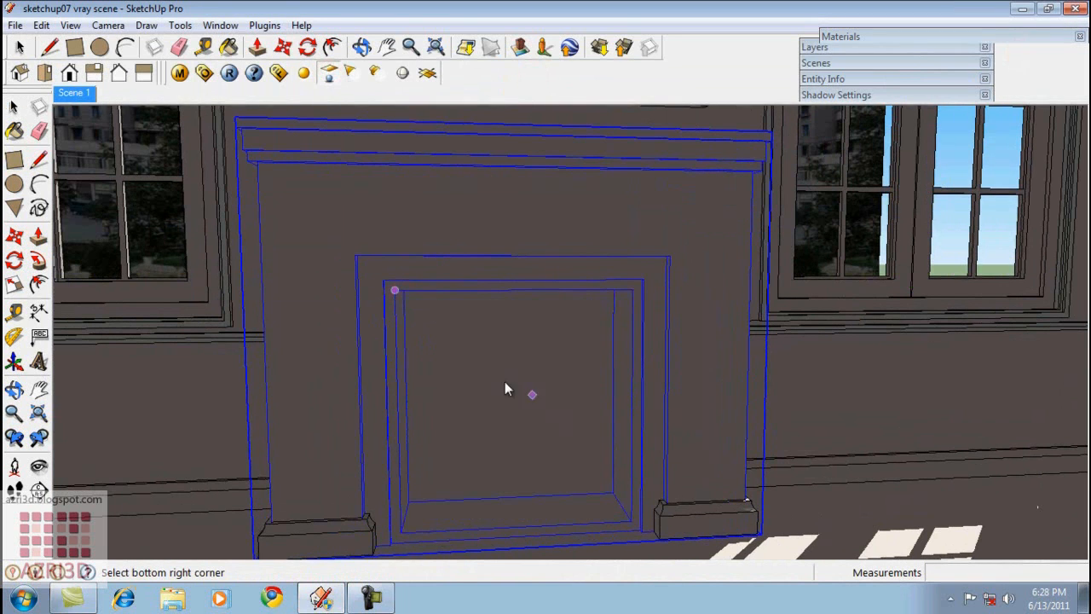
click(631, 522)
Step: Select the fireplace's rectangle light and flip it along one of its group axes
click(13, 106)
right_click(486, 351)
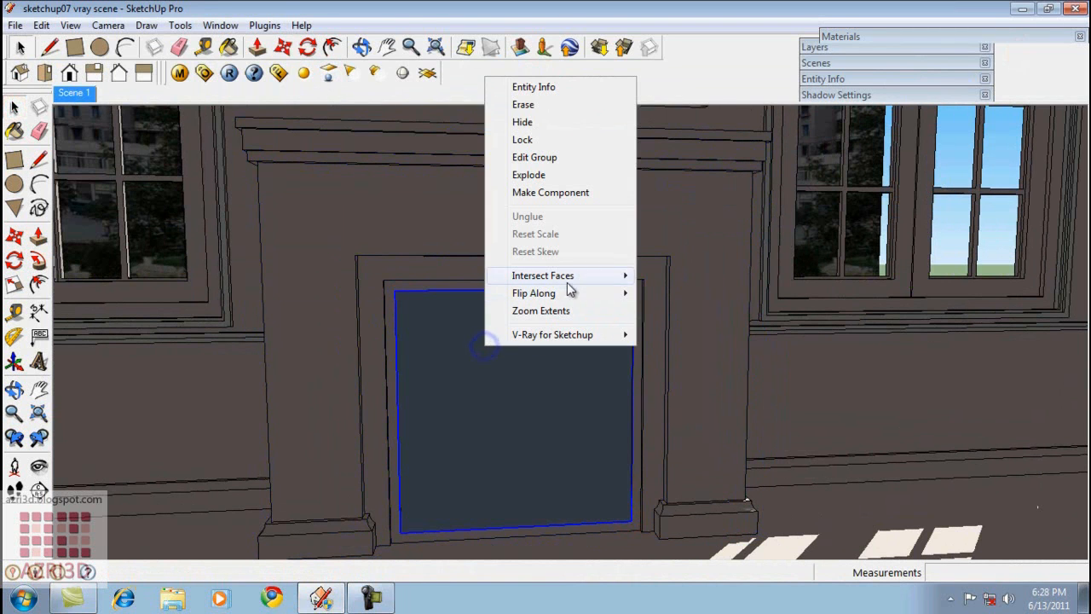
mouse_move(562, 293)
click(701, 328)
Step: Edit the fireplace light and set its color to orange with RGB 255, 191, 102
right_click(523, 401)
click(574, 388)
click(708, 390)
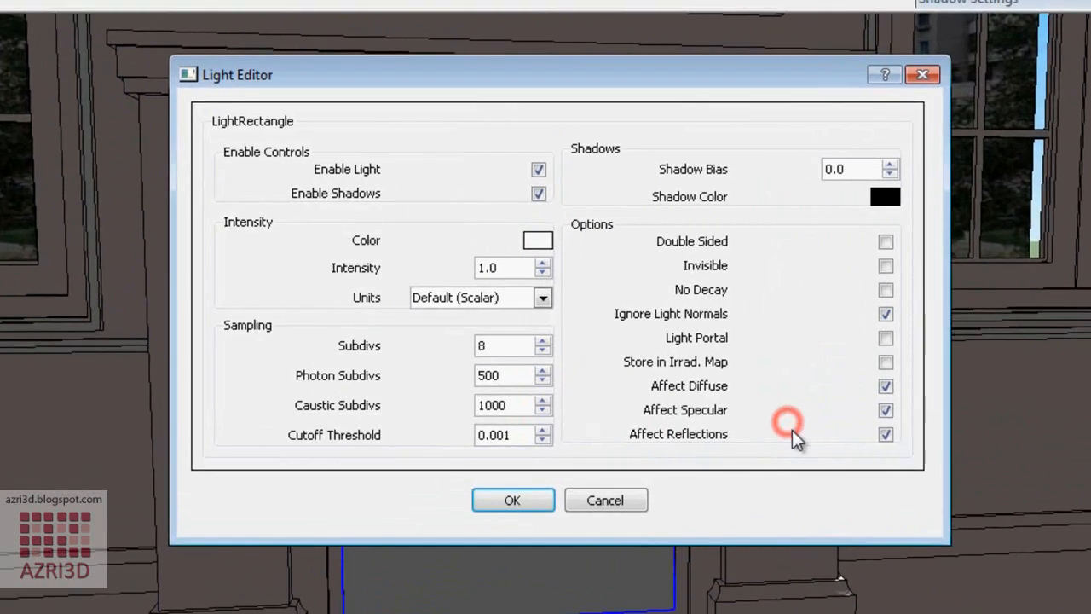
click(524, 252)
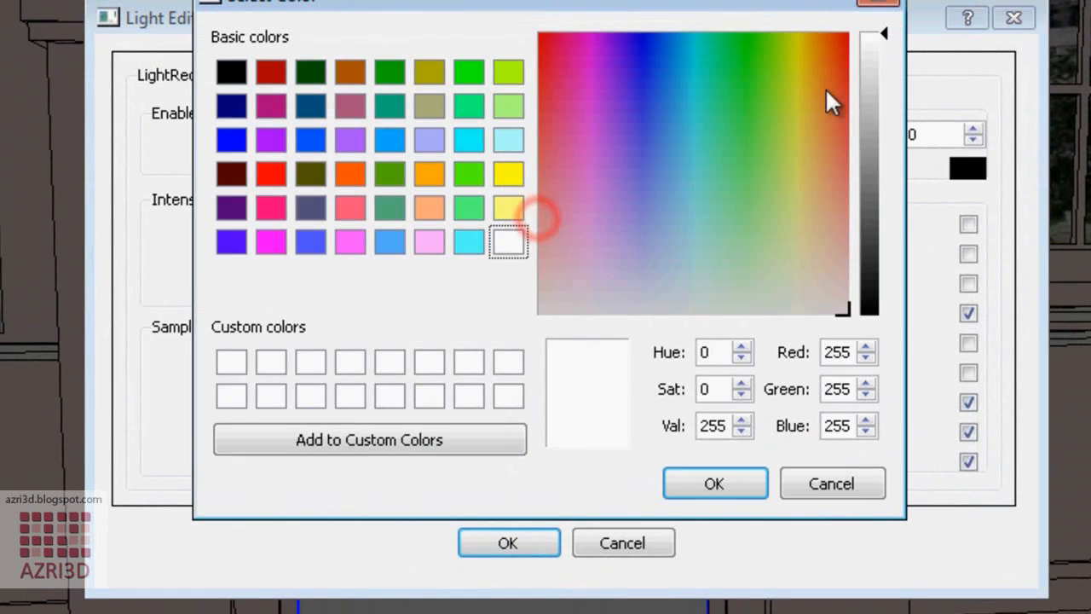
drag(816, 236, 818, 147)
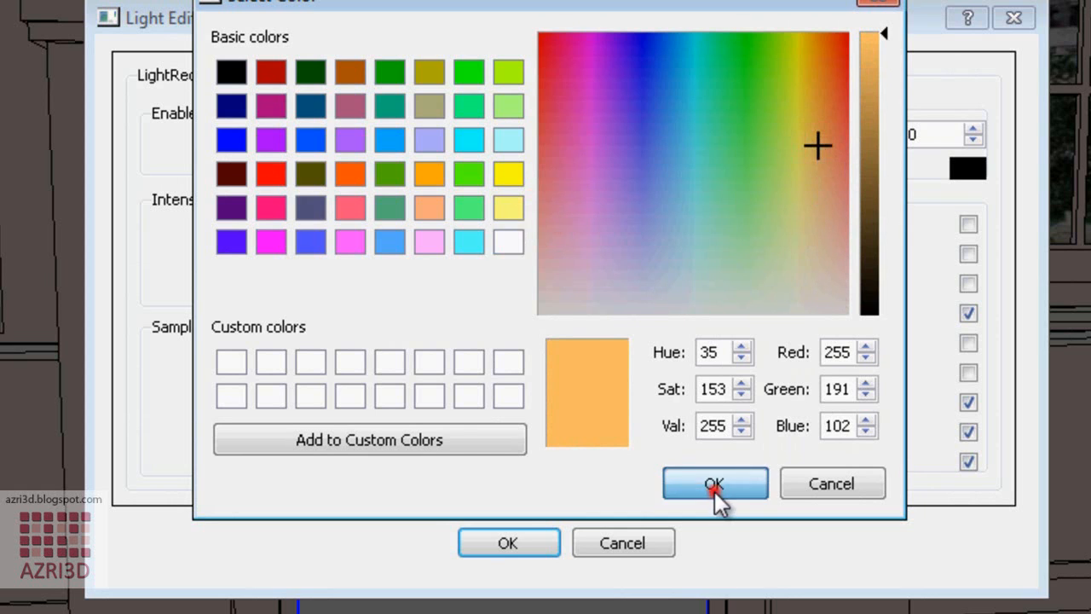
click(714, 485)
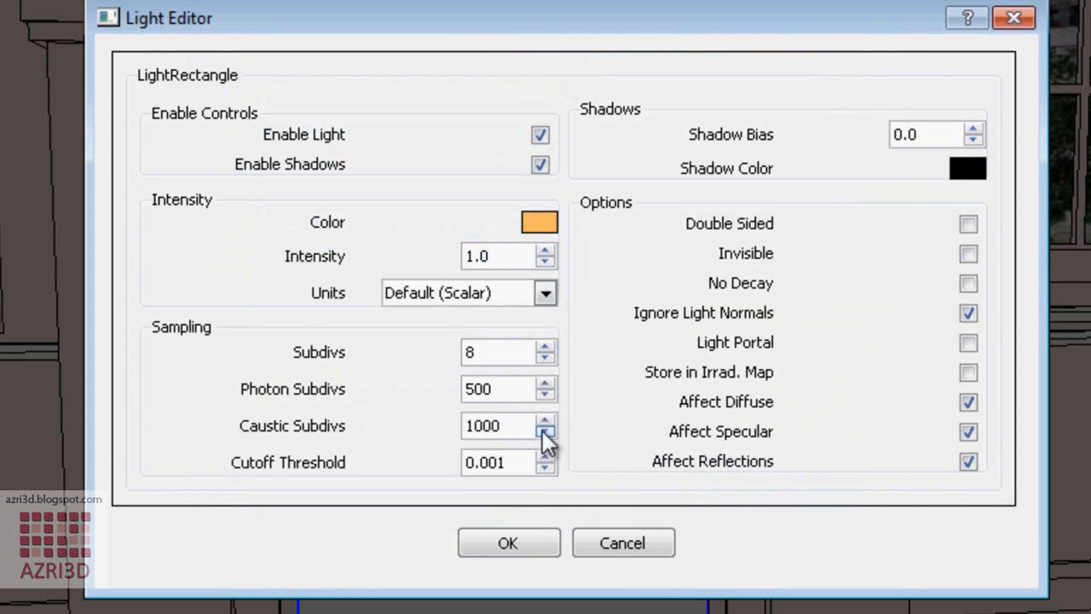
Step: Set the fireplace light's subdivs to 15, make it invisible, disable Affect Reflections, and accept the settings
double_click(494, 342)
text(15)
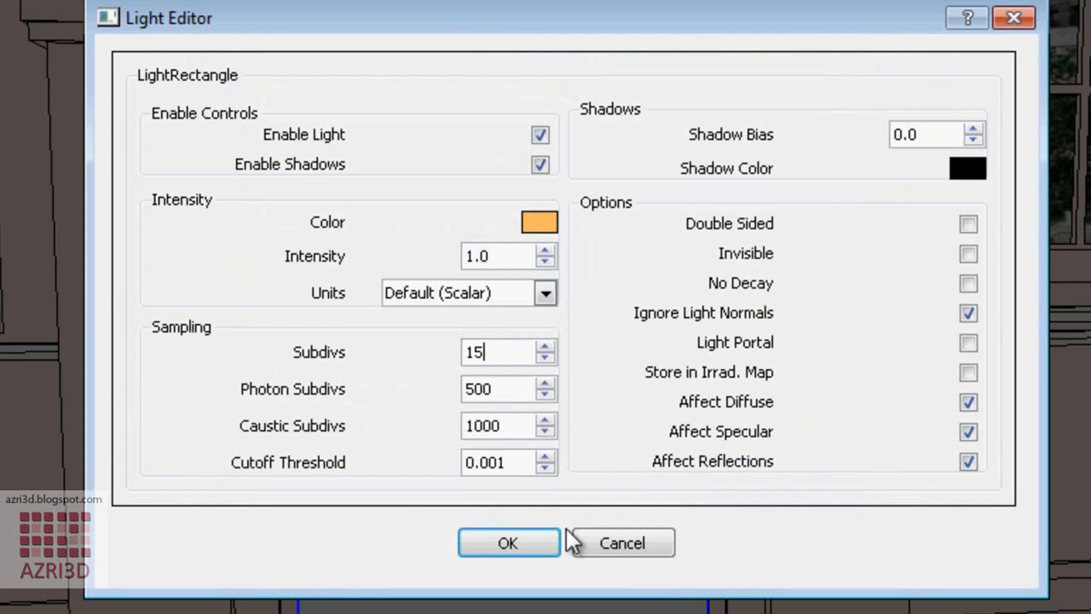
click(969, 253)
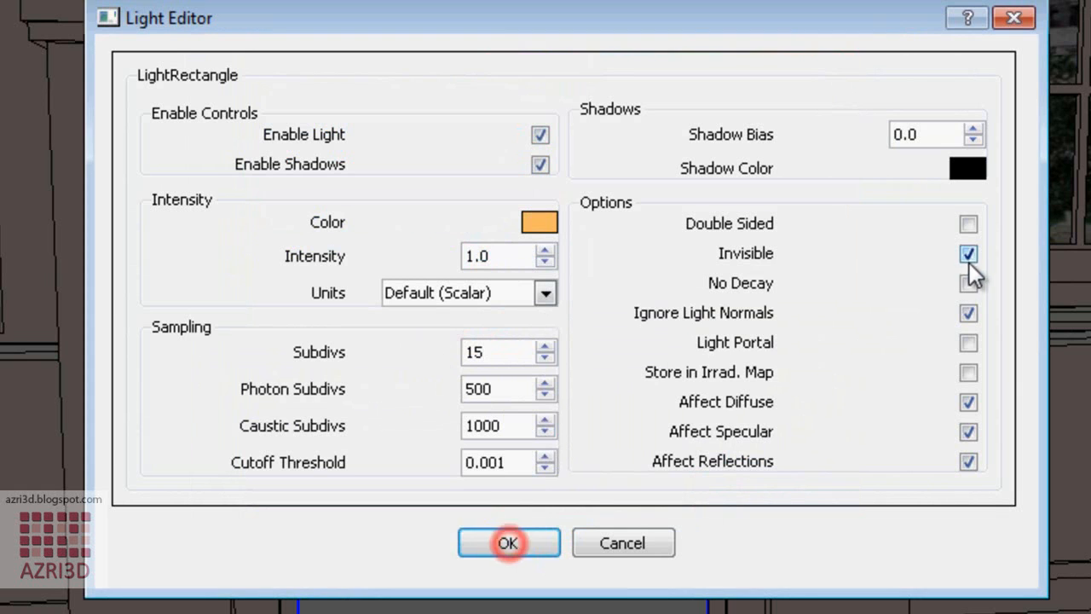
click(968, 461)
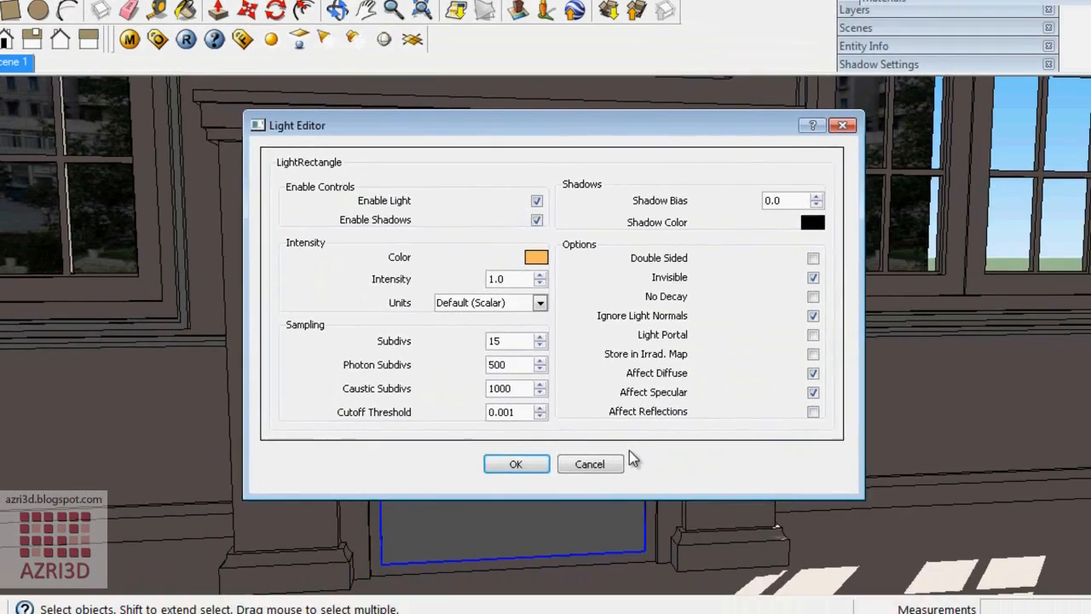
click(516, 464)
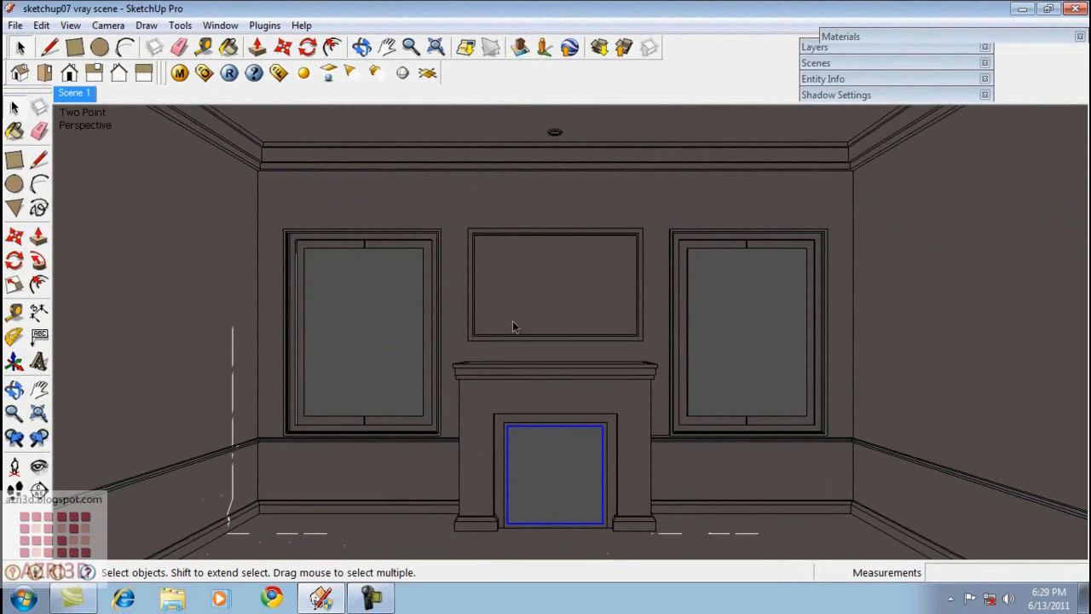
Step: Place a V-Ray IES light at the ceiling downlight and move it down about 36 cm
click(376, 73)
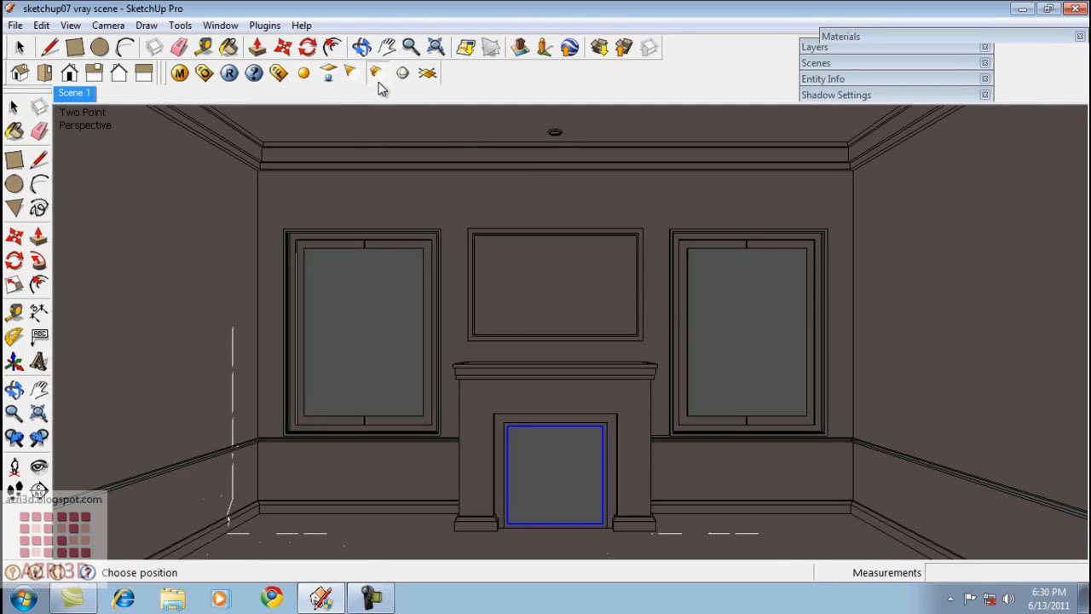
click(556, 138)
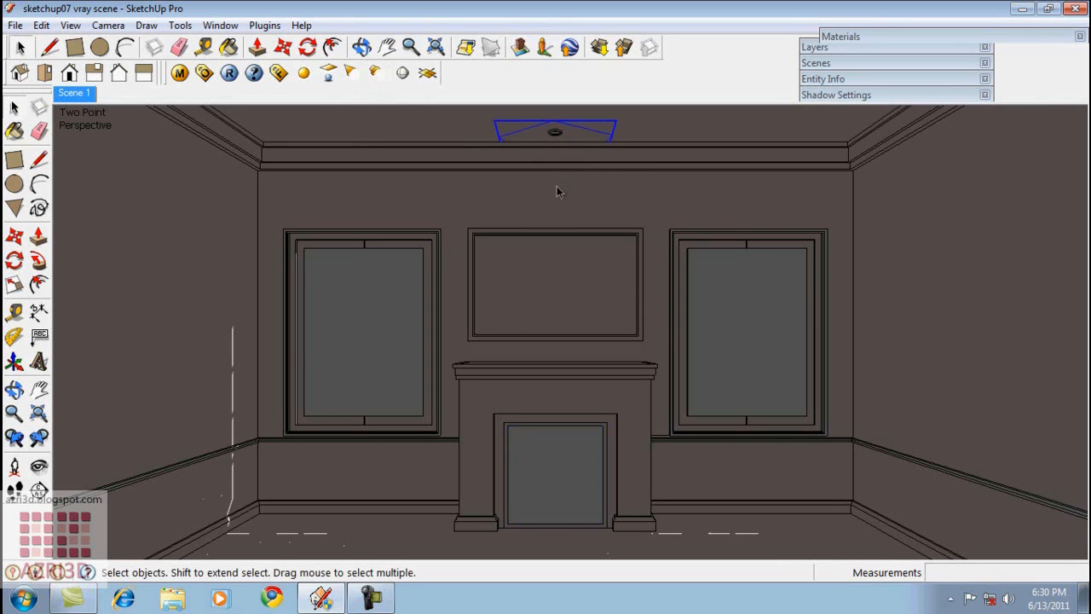
key(m)
click(652, 181)
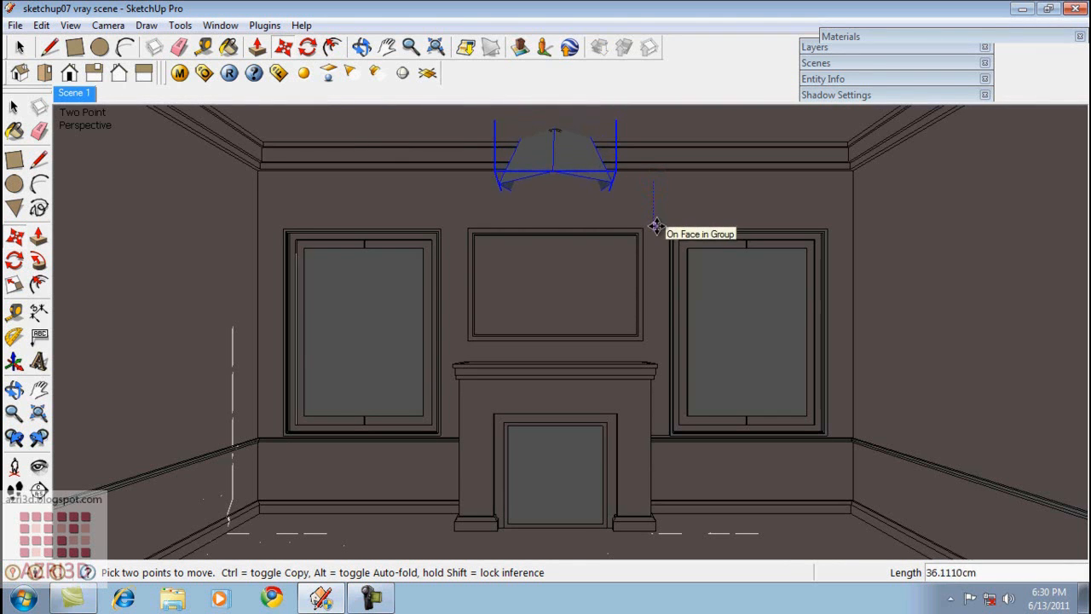
key(space)
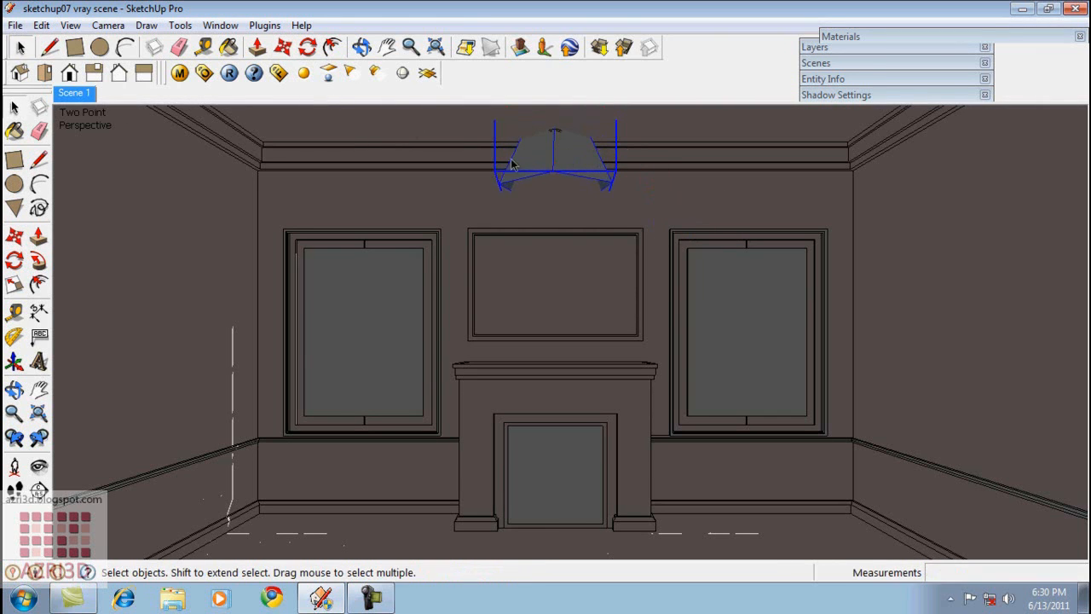
Step: Edit the ceiling IES light, enable Soft Shadows, and load C8BF~1.IES as its light file
right_click(569, 161)
mouse_move(653, 438)
click(800, 435)
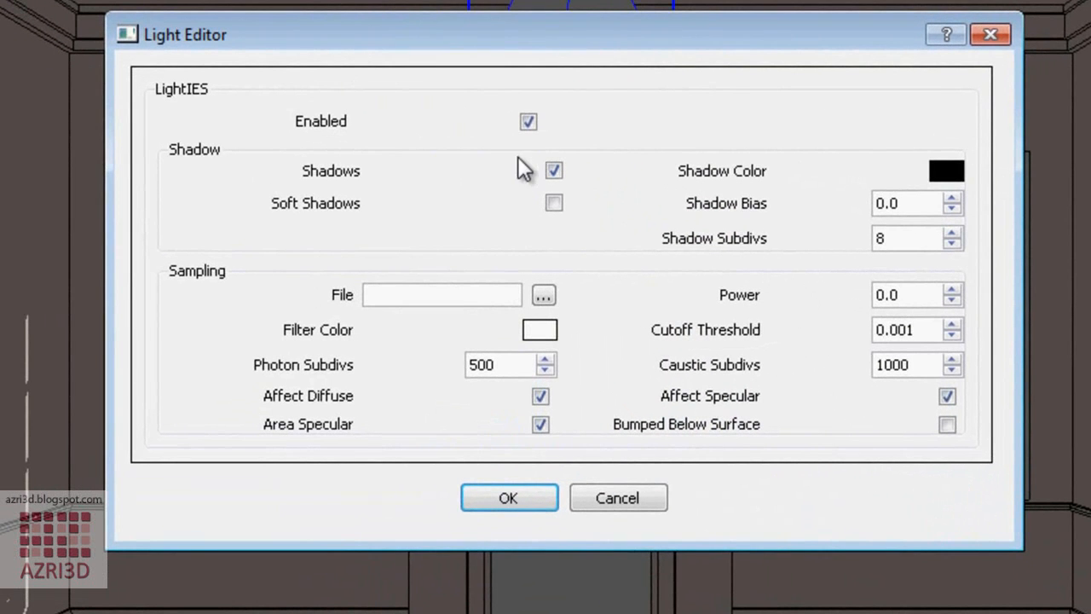
click(554, 205)
click(544, 296)
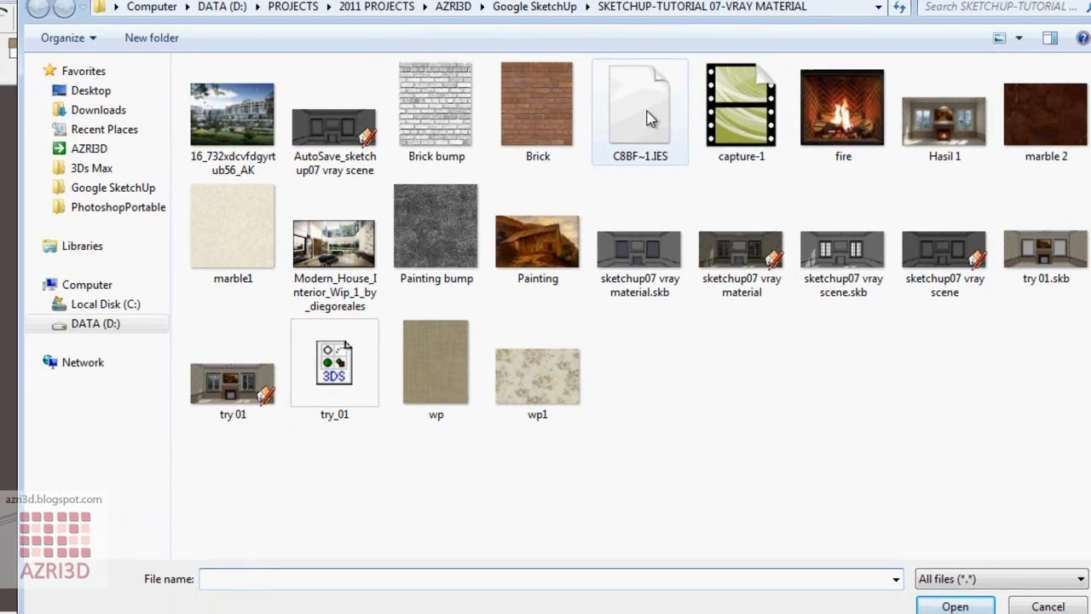
click(740, 21)
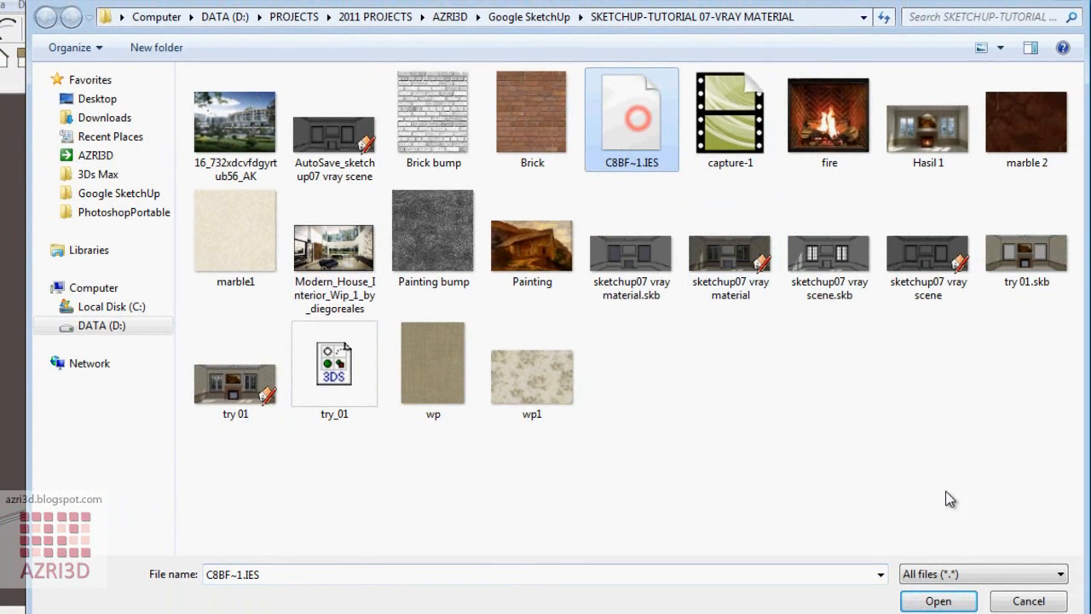
click(937, 601)
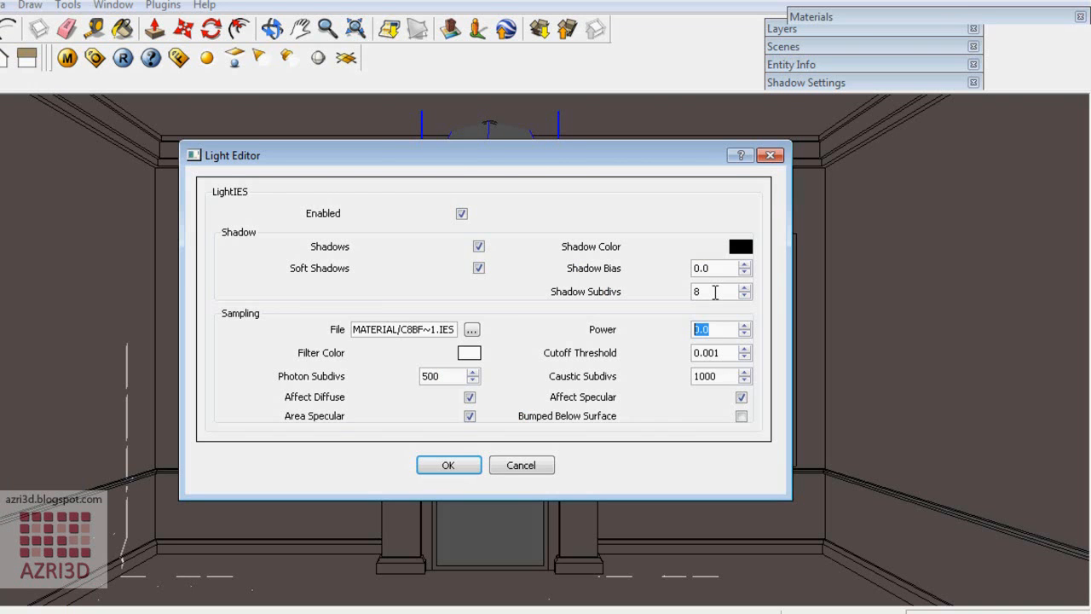
Step: Set the IES light's filter color to pale yellow with RGB 255, 242, 203, set its power to 2000, and accept the settings
click(468, 349)
drag(665, 220, 652, 295)
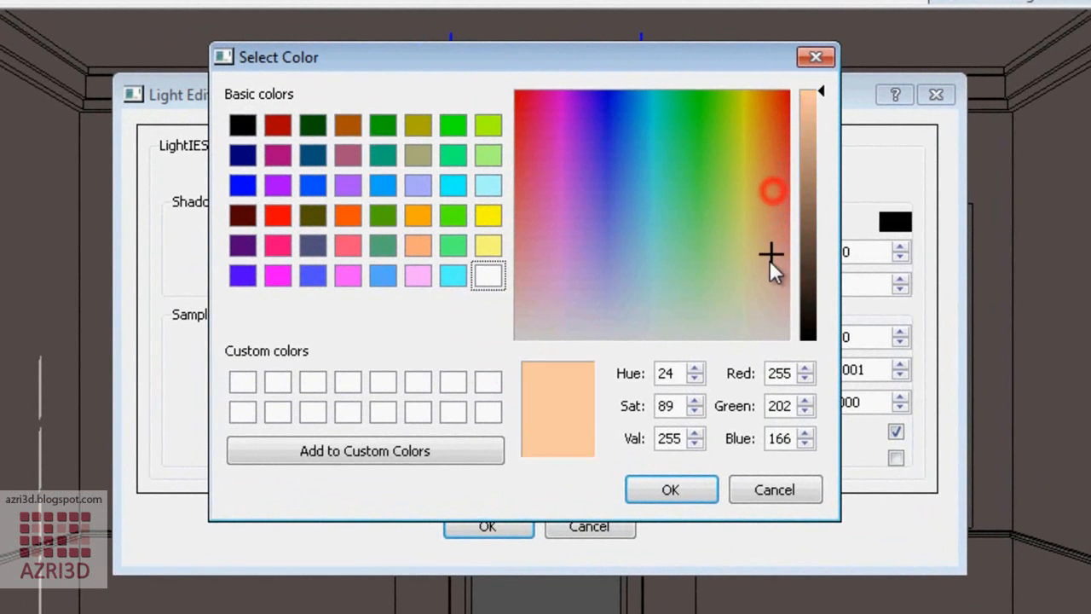
drag(755, 291, 755, 288)
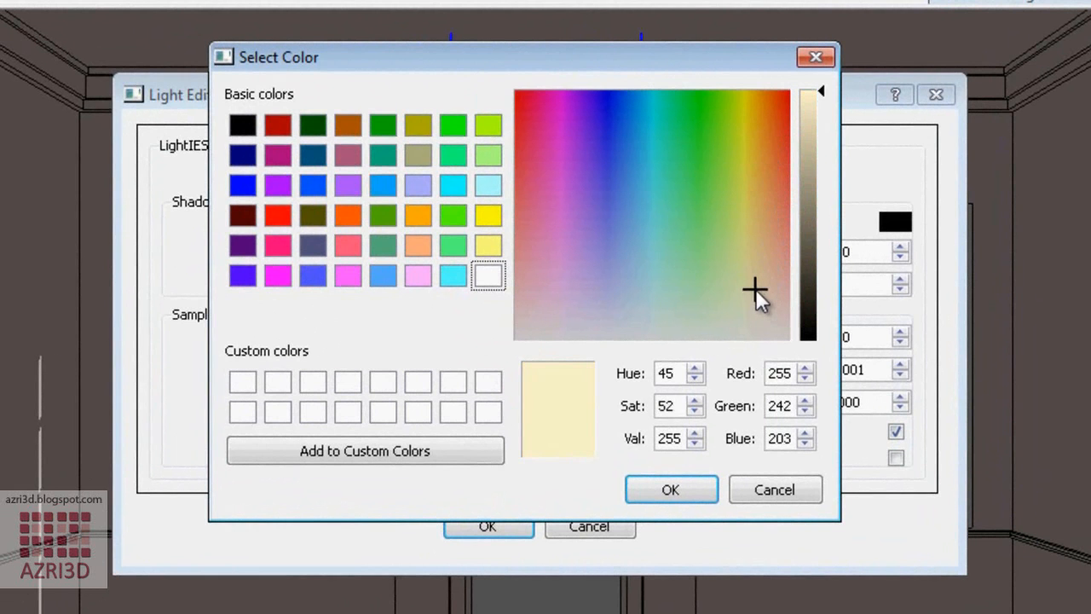
click(678, 493)
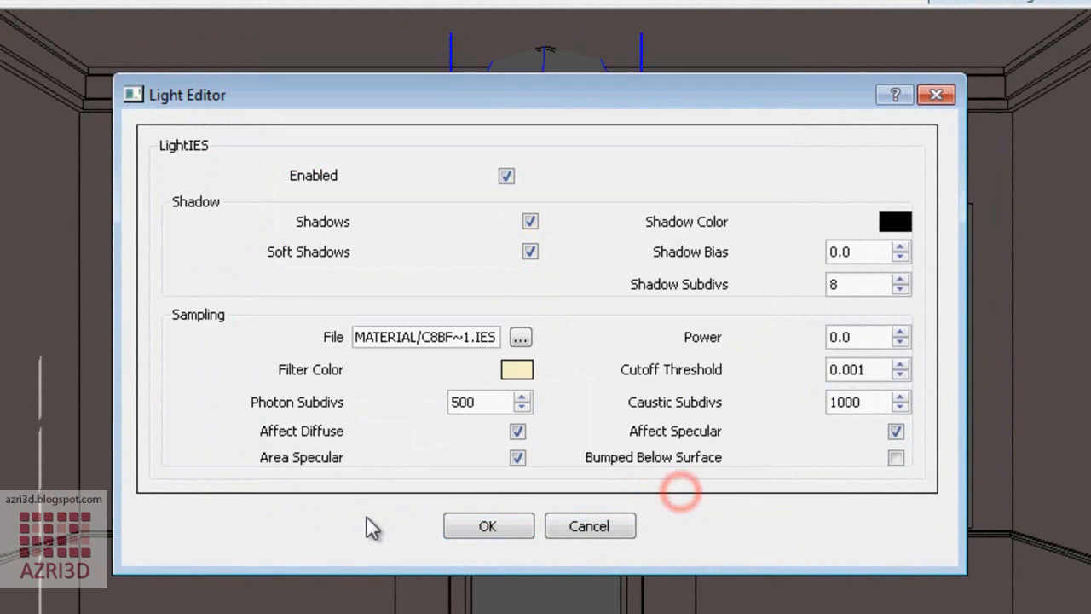
double_click(870, 337)
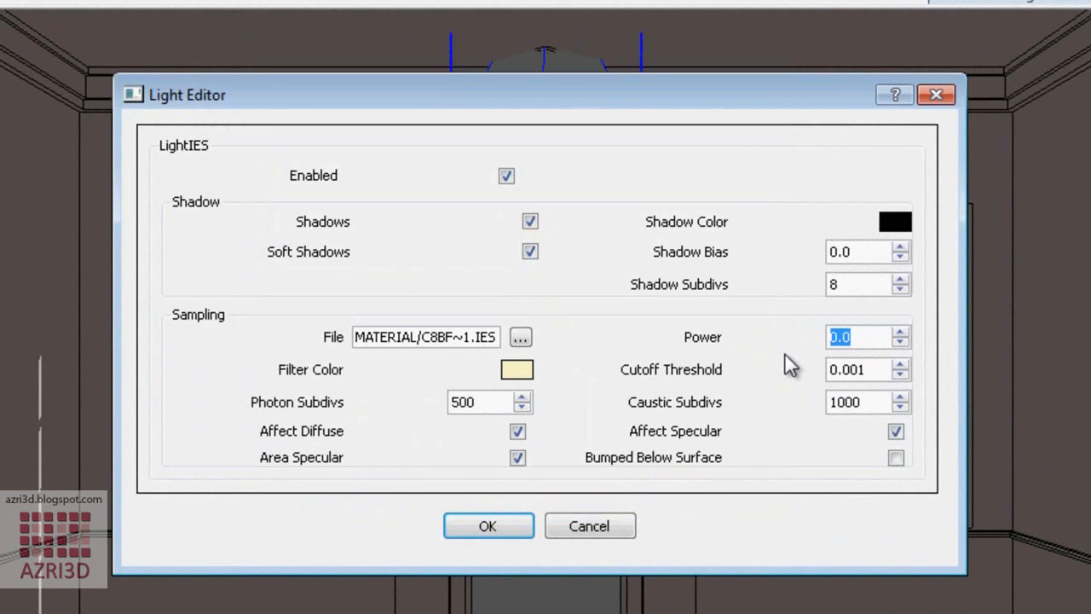
text(2000)
click(506, 527)
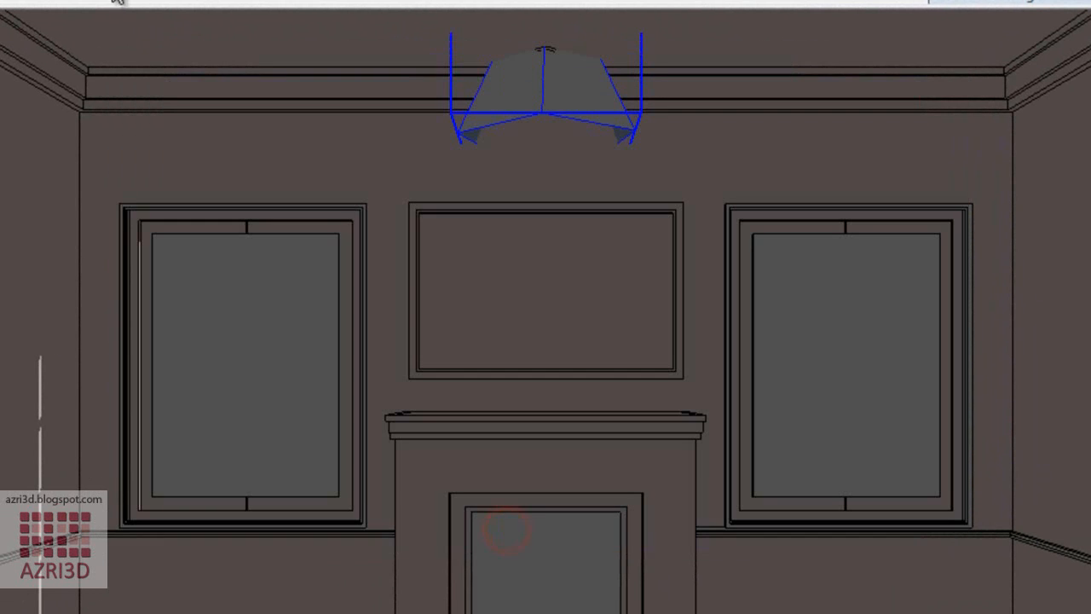
Step: Render the room and compare the result in the V-Ray frame buffer with the ceiling light's position in the model
click(276, 72)
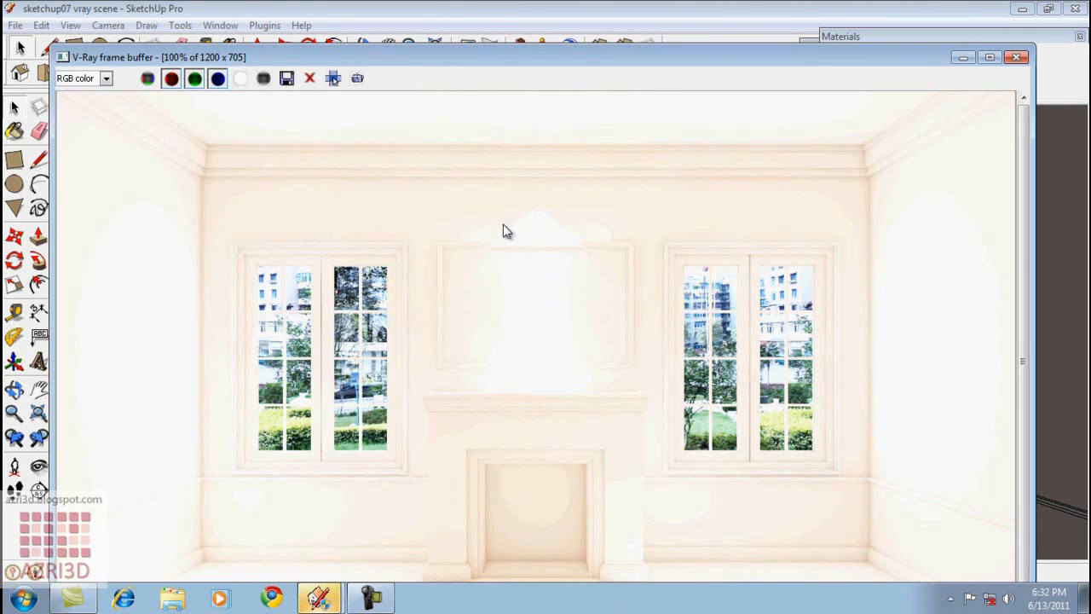
mouse_move(582, 55)
mouse_down()
mouse_move(811, 194)
mouse_move(679, 280)
mouse_move(654, 244)
mouse_up()
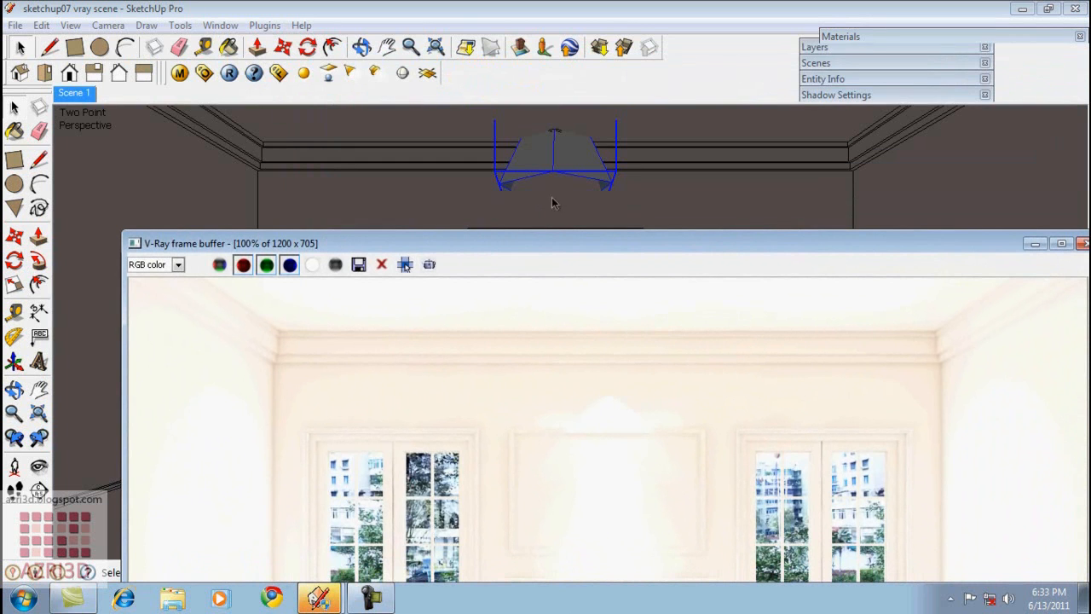
drag(601, 244, 525, 31)
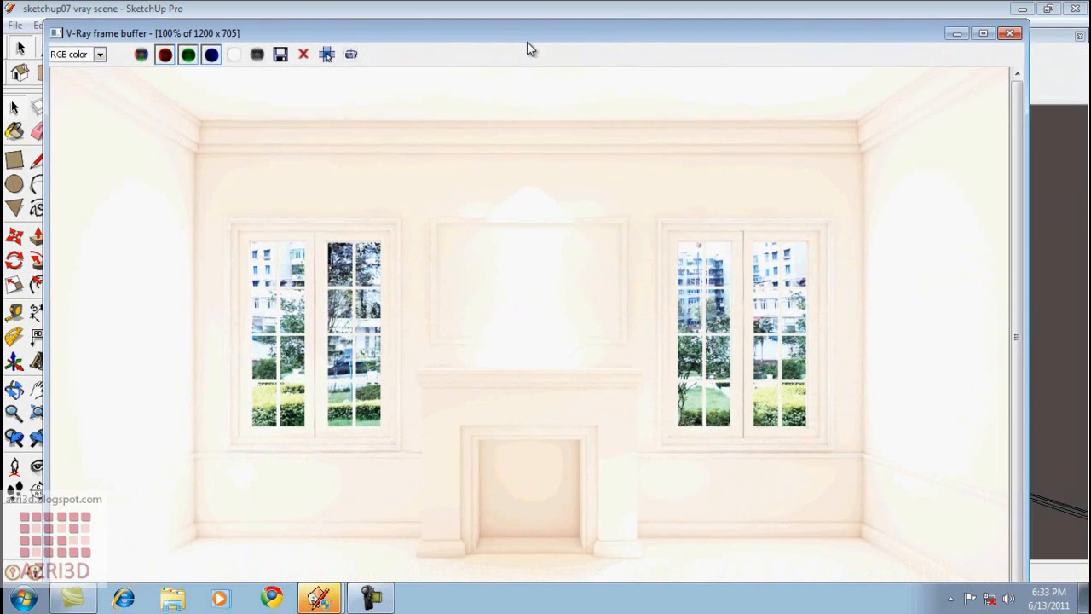